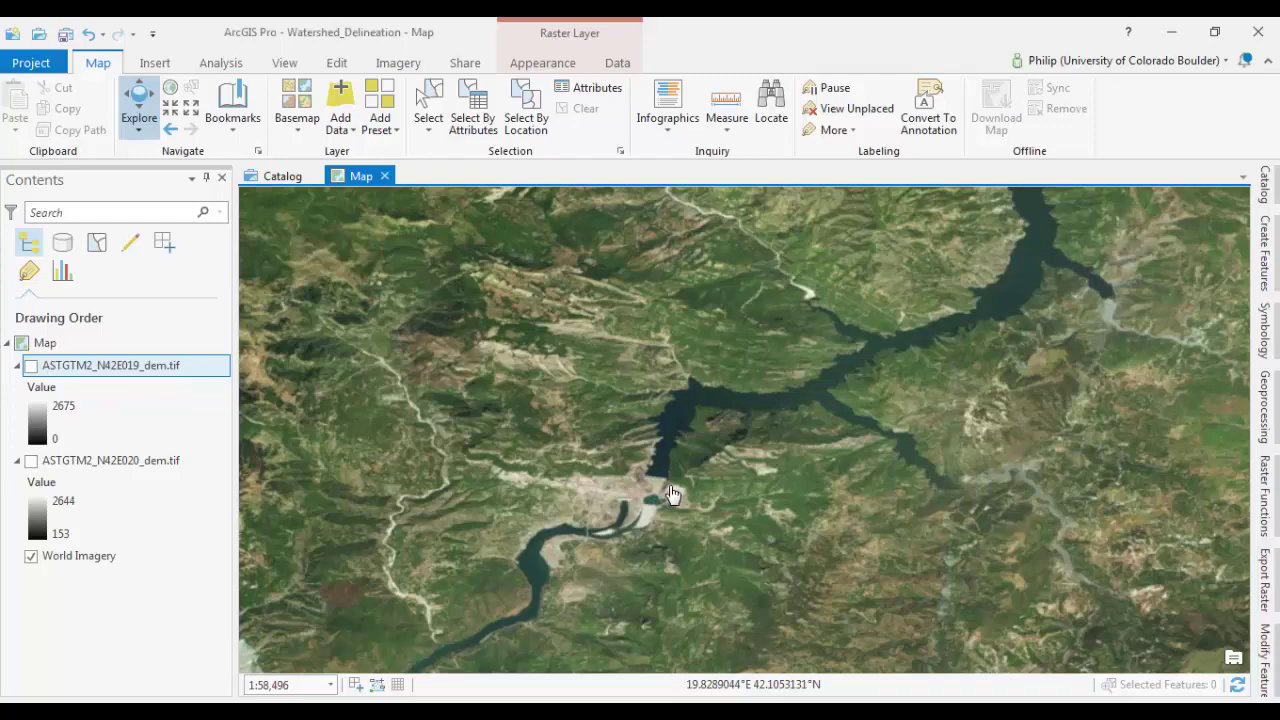
- Zoom around the dam, then switch on the ASTGTM2_N42E019_dem.tif elevation layer
scroll(651, 485, up, 5)
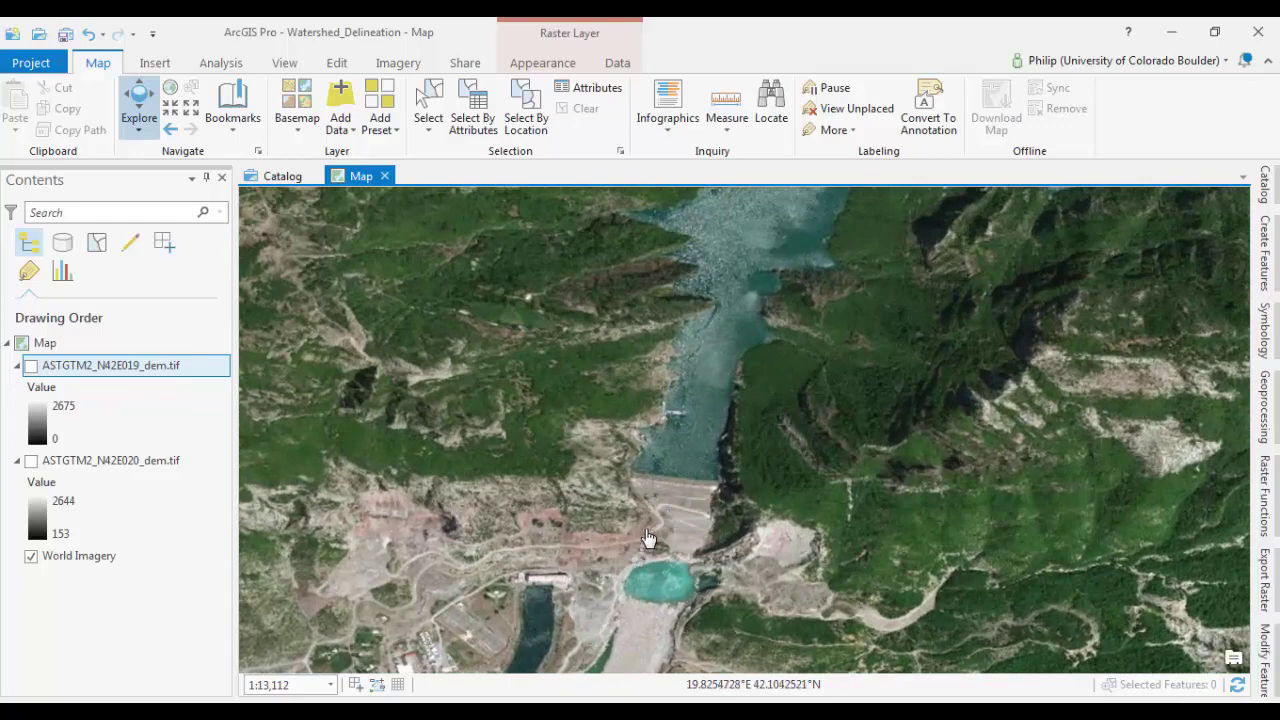
scroll(657, 523, down, 2)
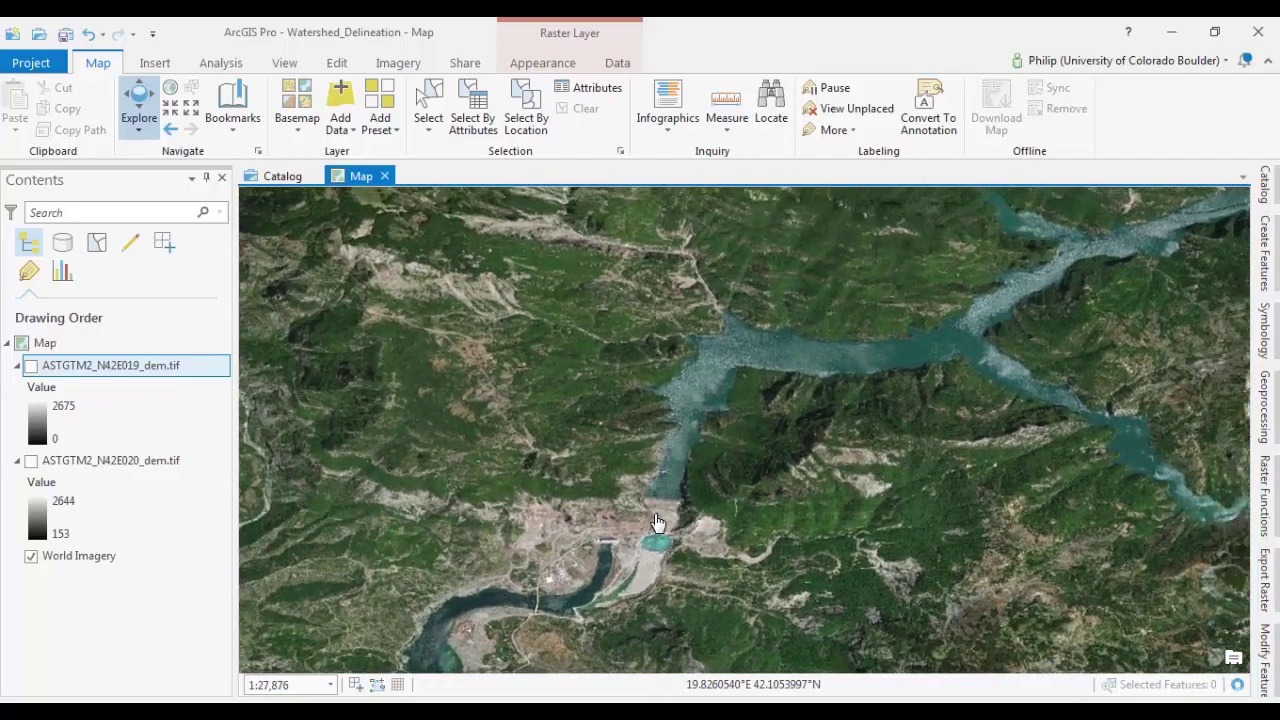
scroll(657, 523, down, 3)
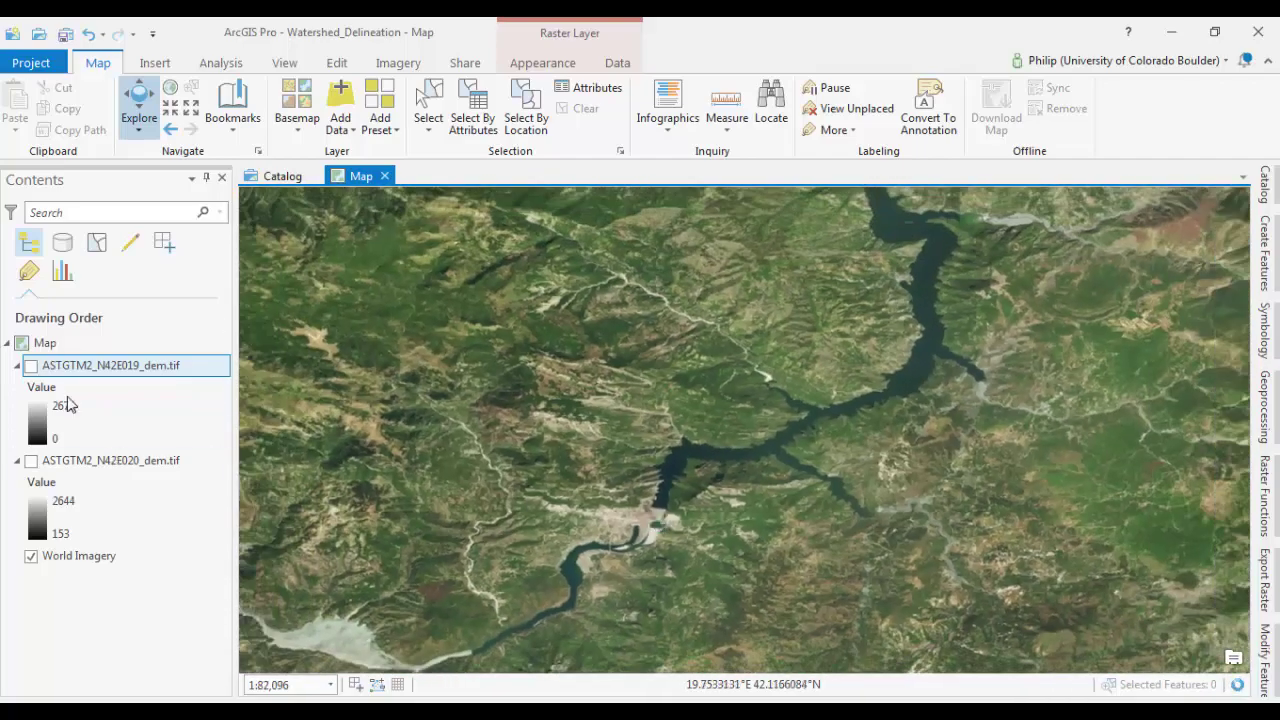
click(31, 366)
- Switch on ASTGTM2_N42E020_dem.tif, then zoom out and pan until both DEM tiles are in view
click(31, 461)
scroll(632, 431, down, 5)
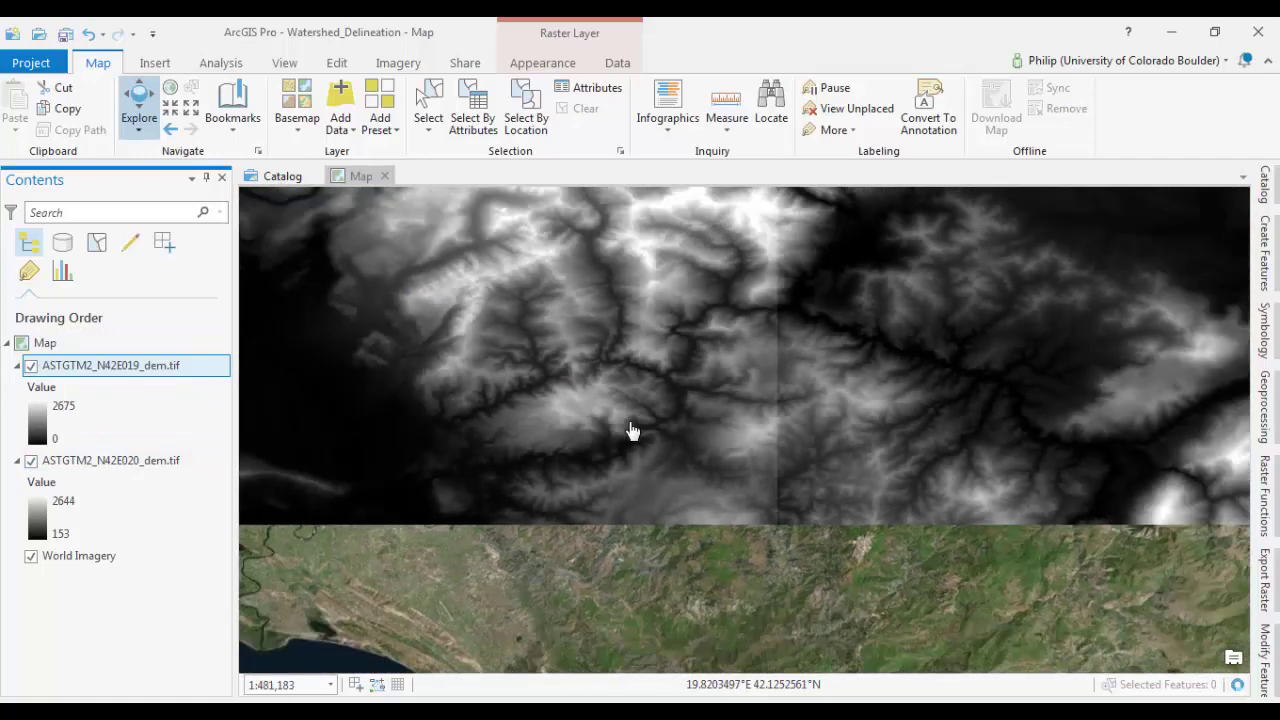
scroll(632, 431, up, 2)
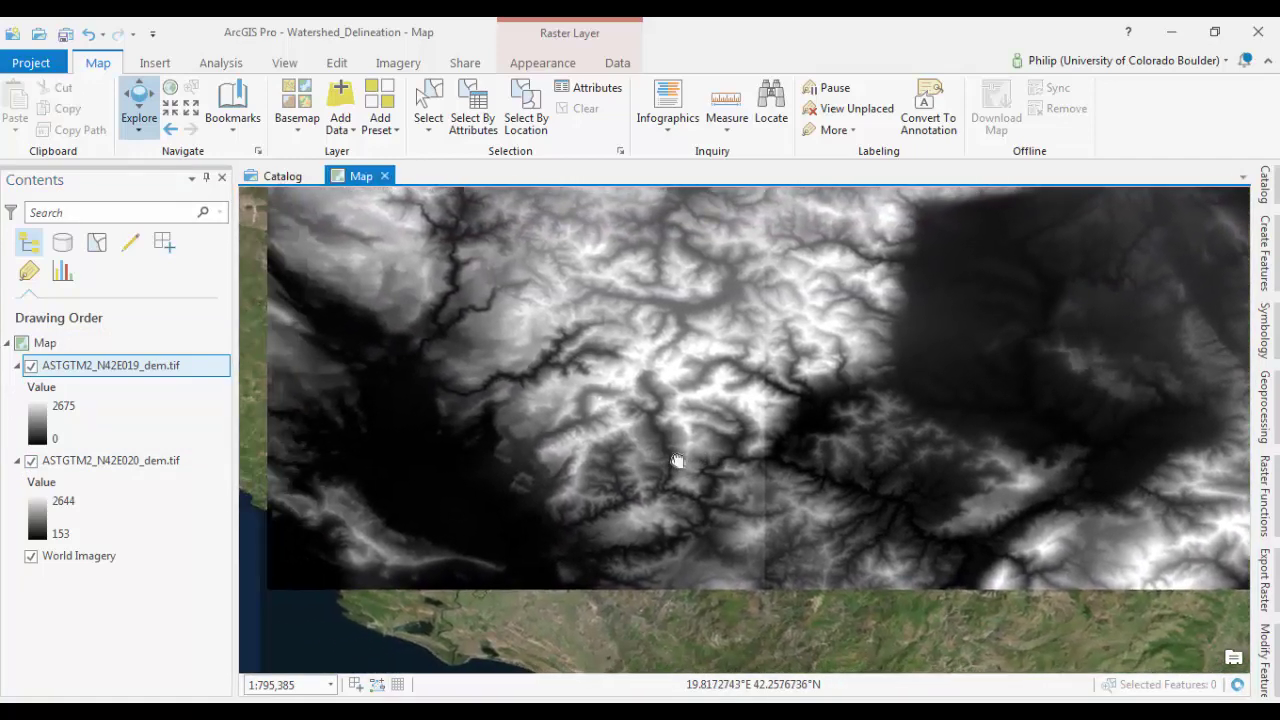
drag(676, 461, 663, 451)
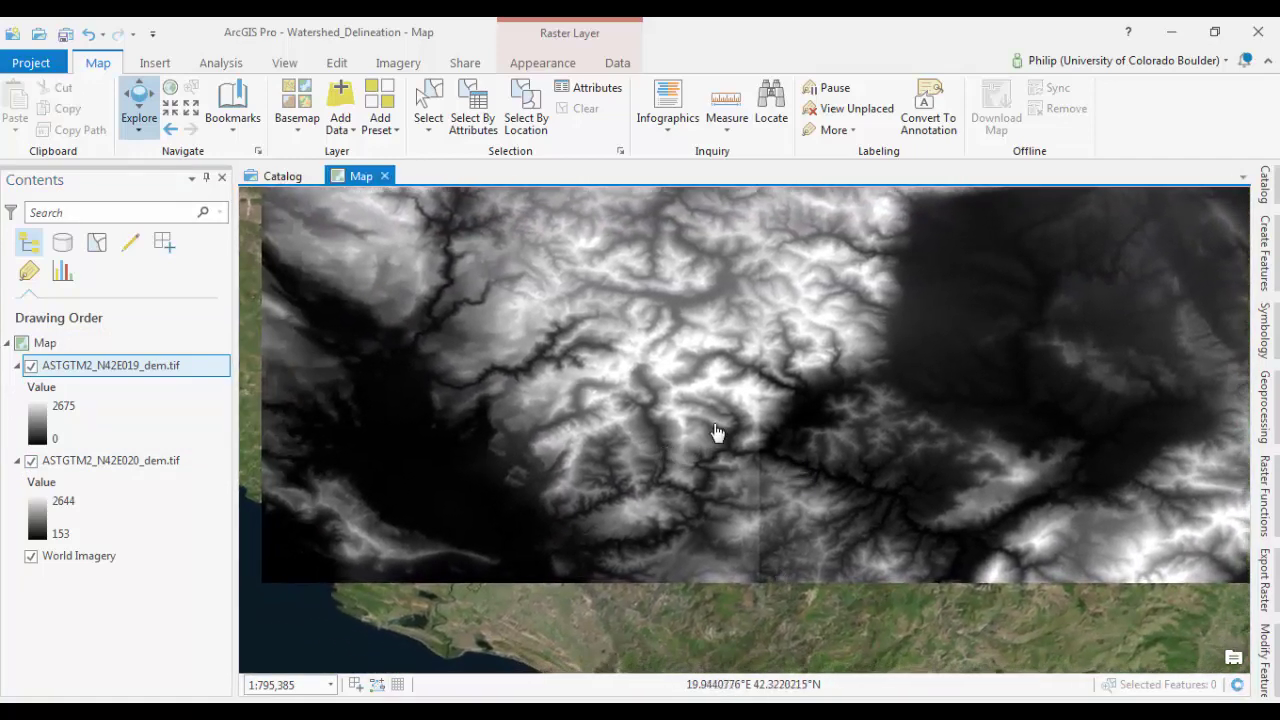
drag(929, 423, 871, 443)
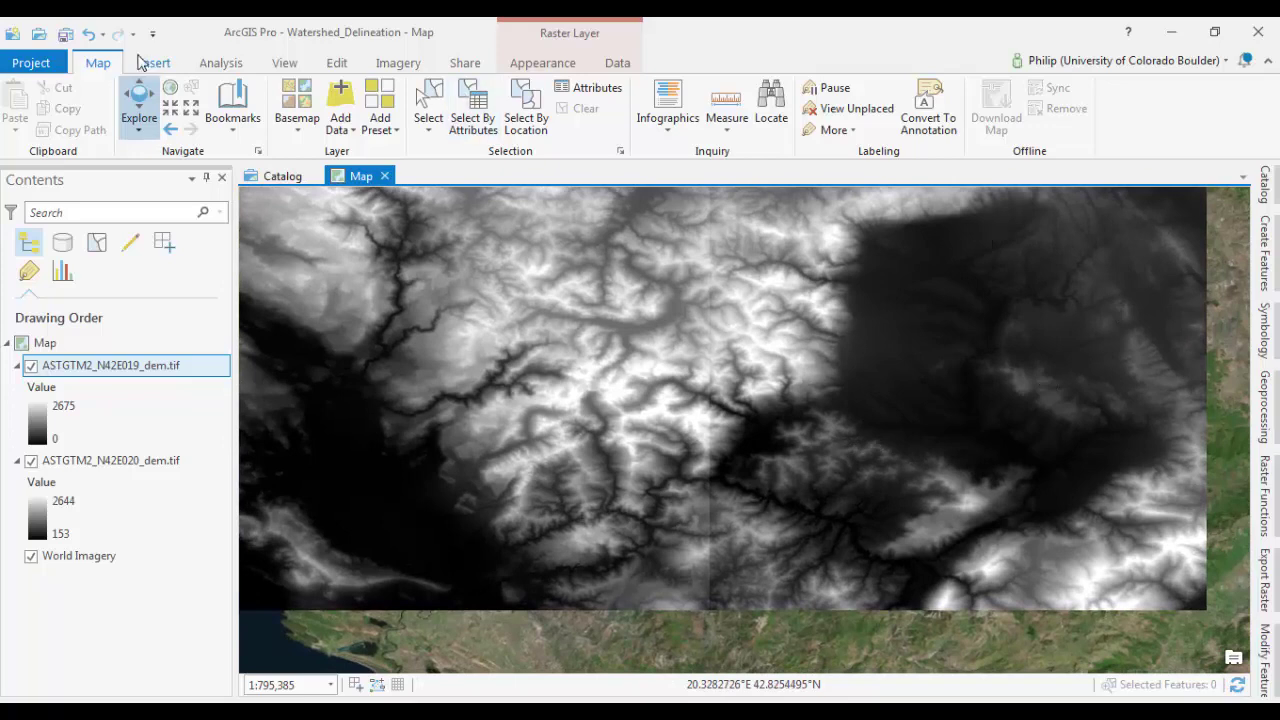
- Open Mosaic To New Raster from Data Management Tools > Raster > Raster Dataset
click(222, 63)
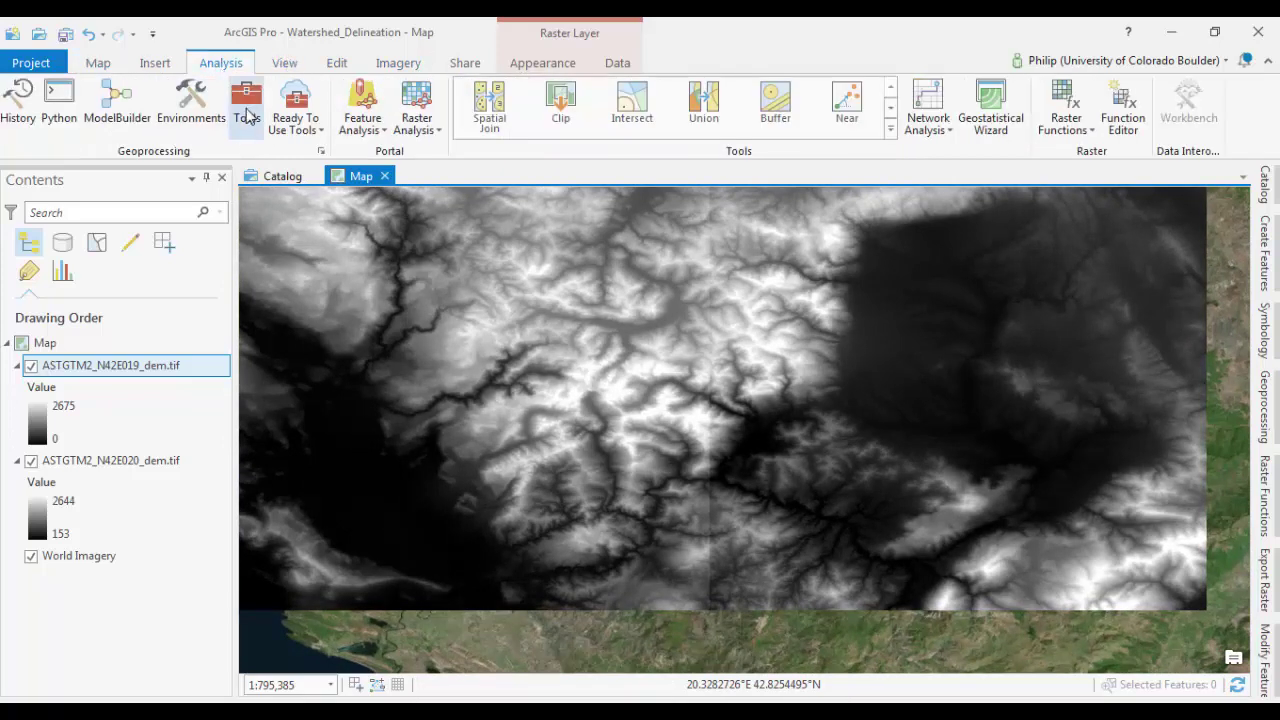
click(247, 117)
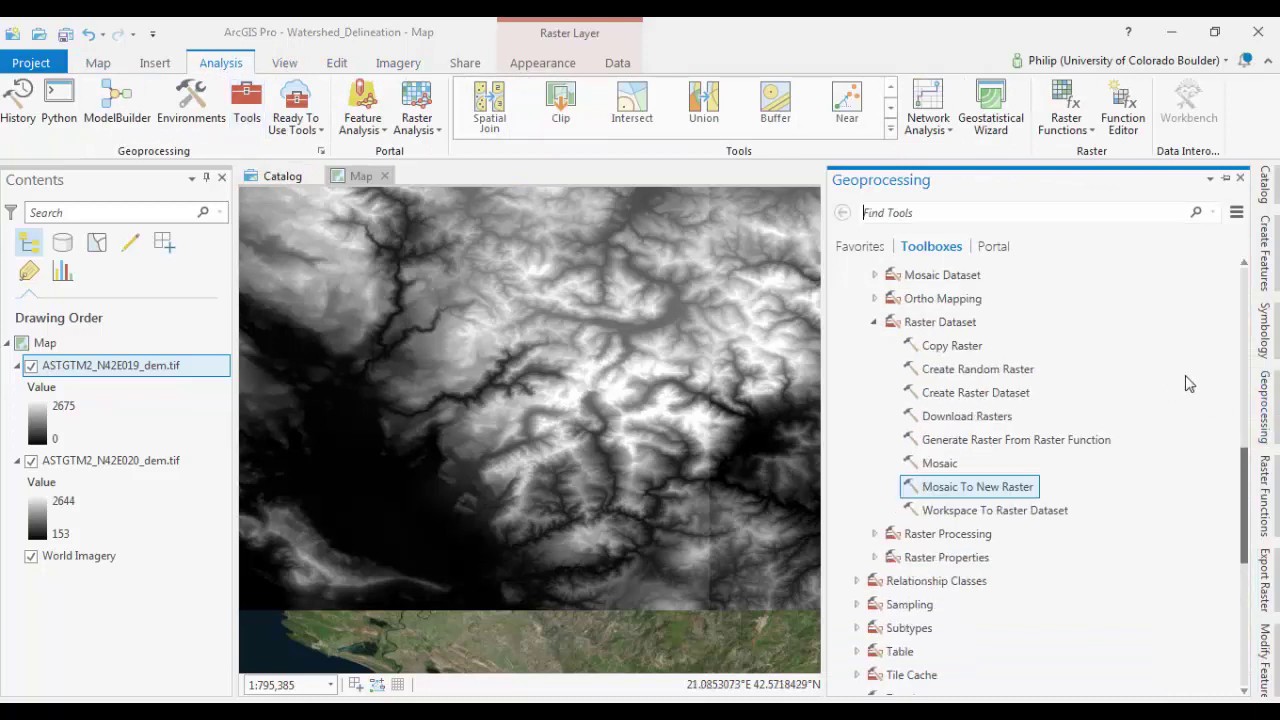
scroll(872, 366, up, 2)
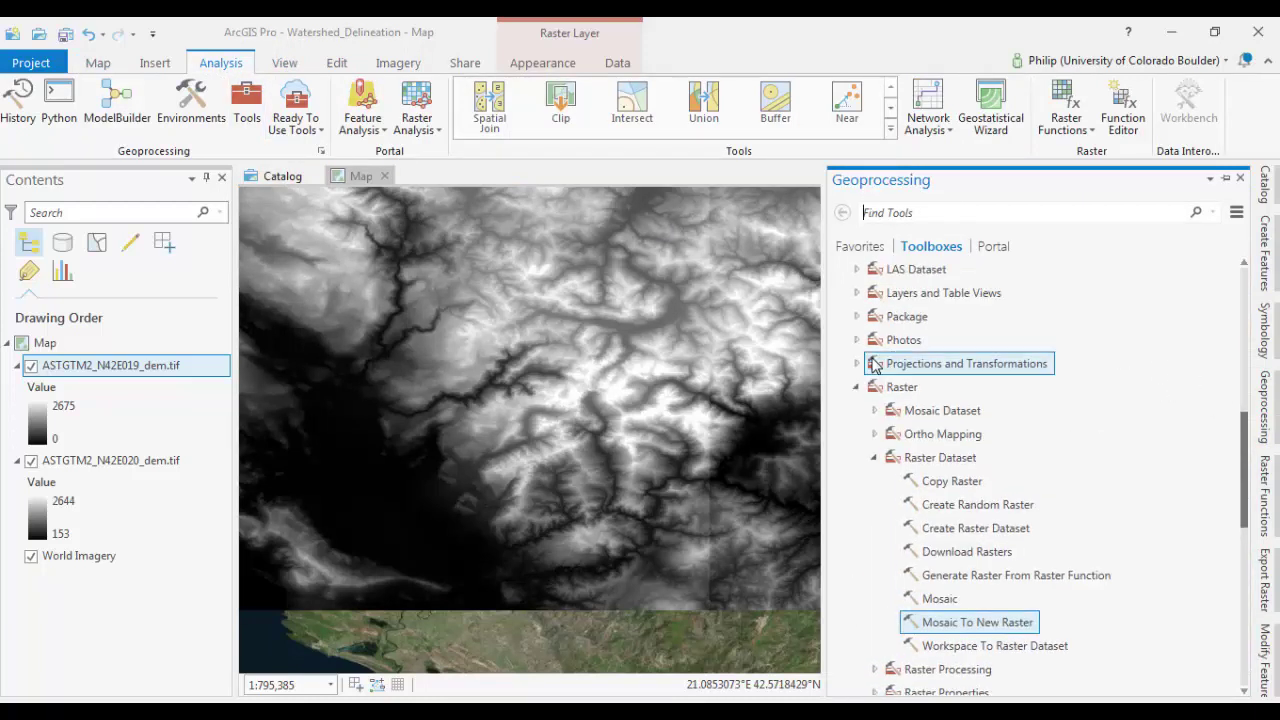
click(857, 385)
scroll(860, 400, up, 7)
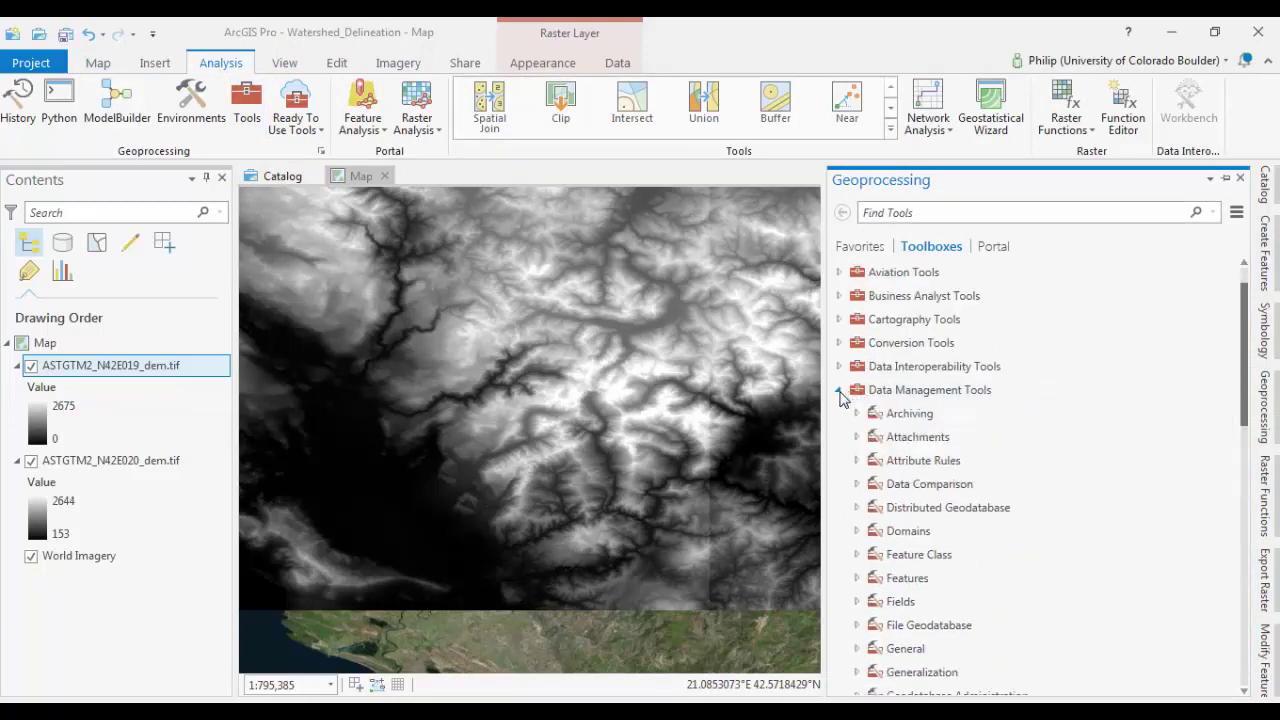
click(839, 390)
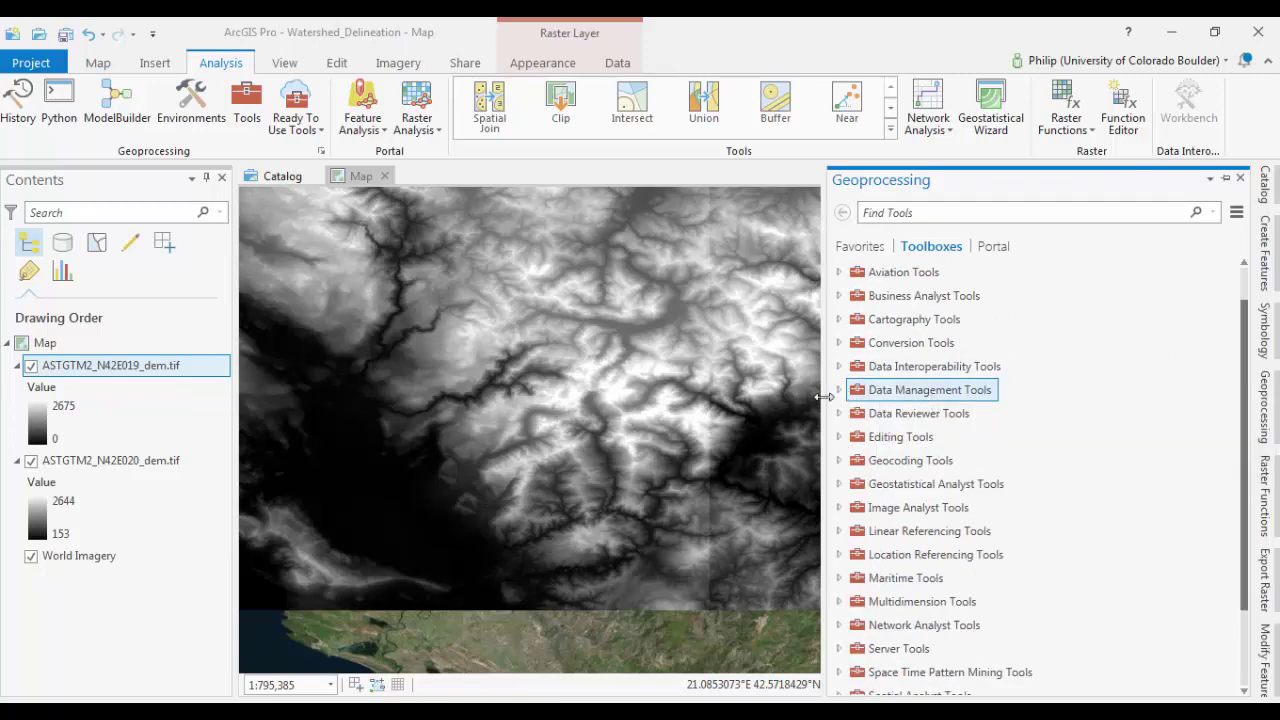
click(839, 390)
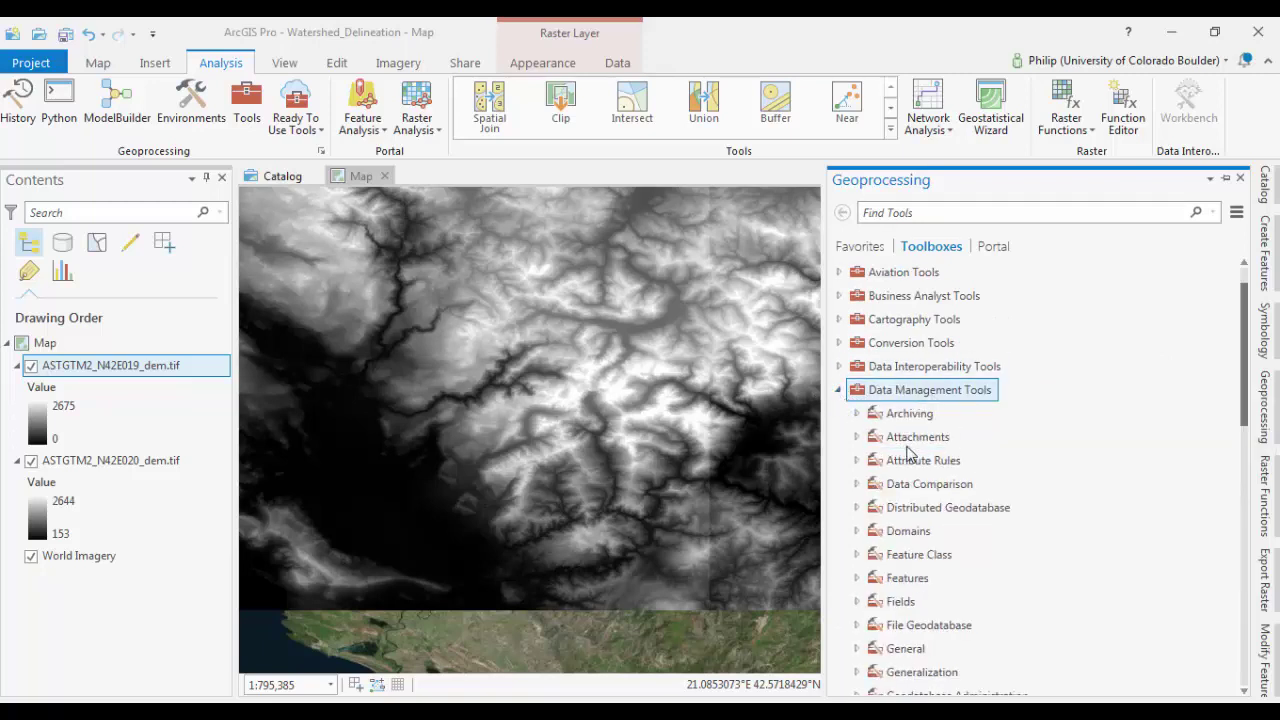
scroll(908, 452, down, 10)
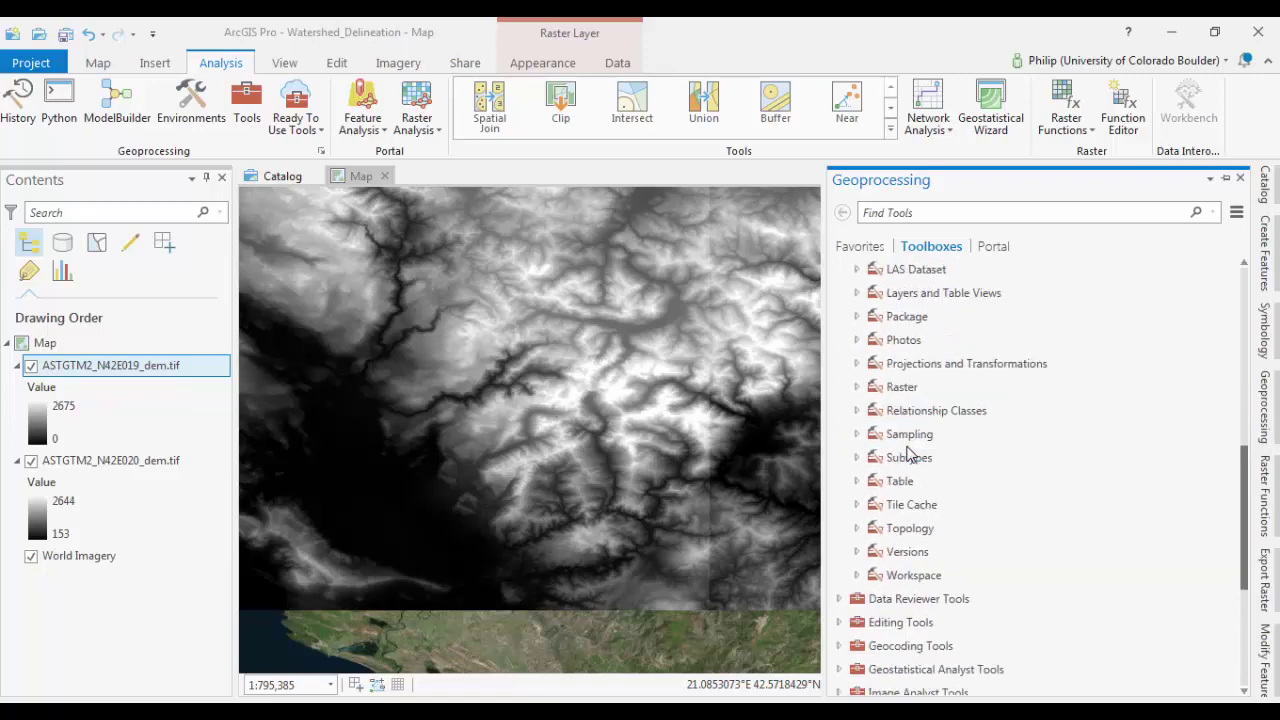
click(856, 387)
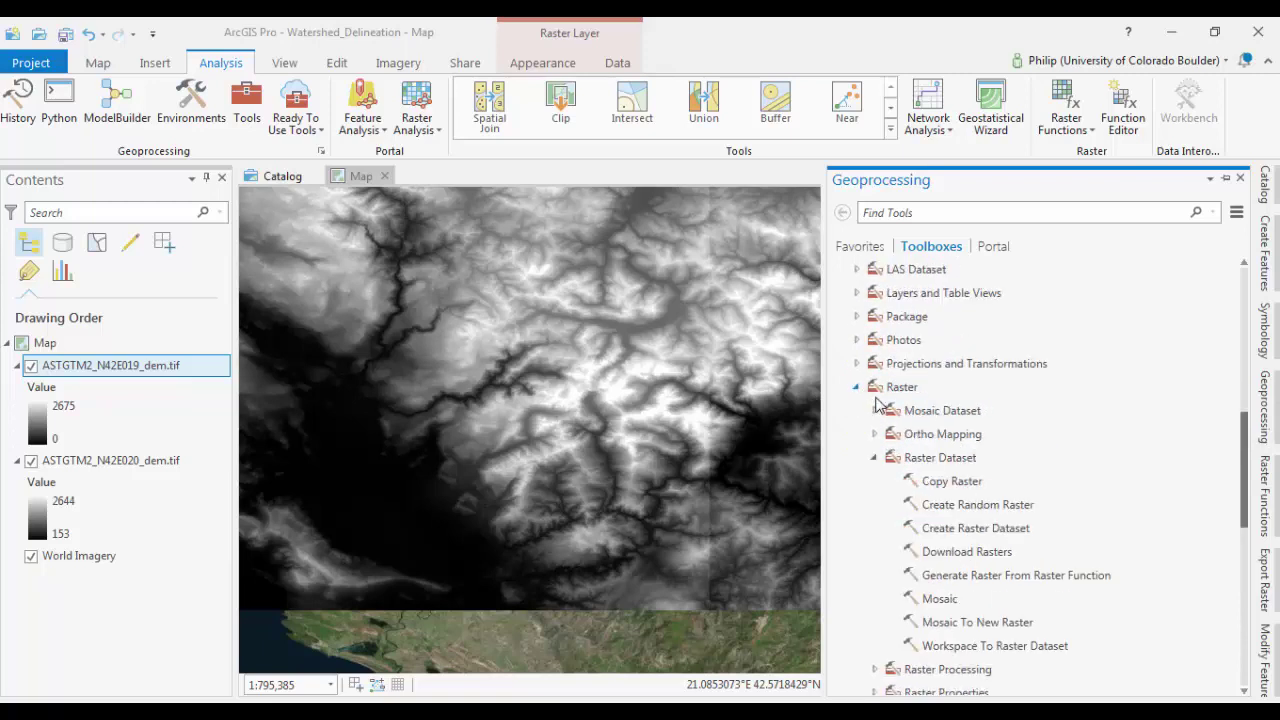
click(874, 458)
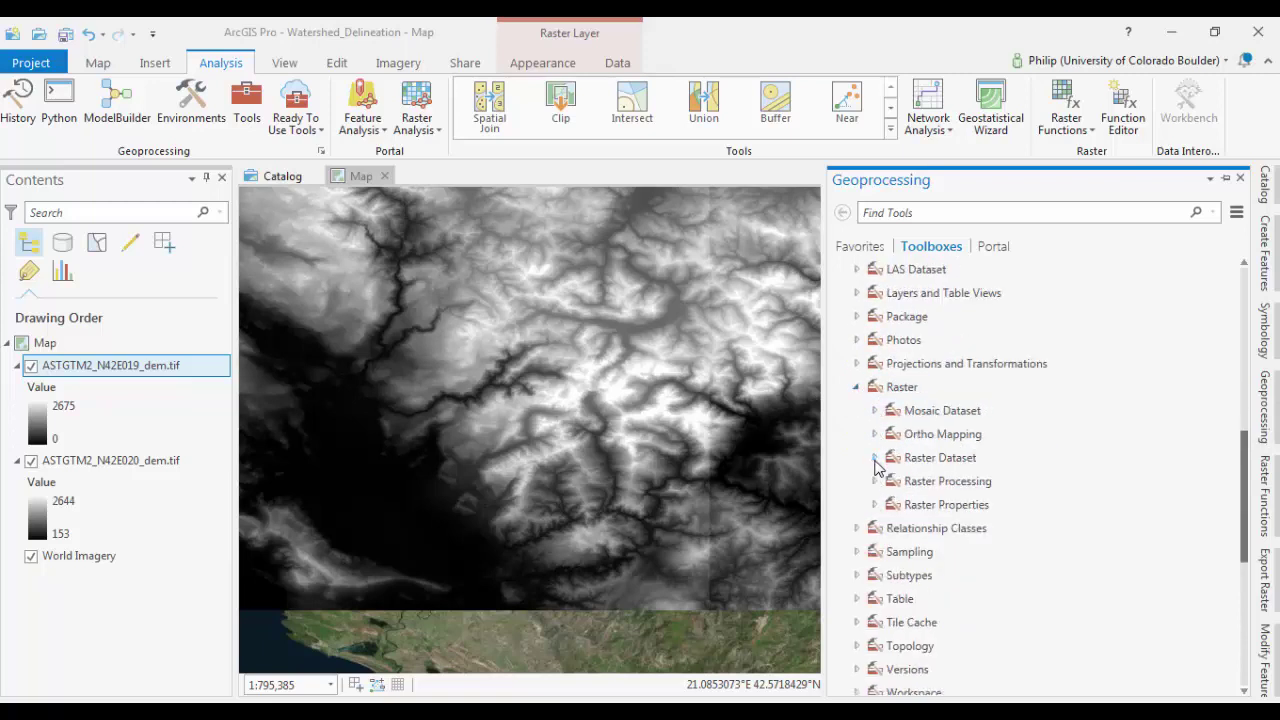
click(875, 459)
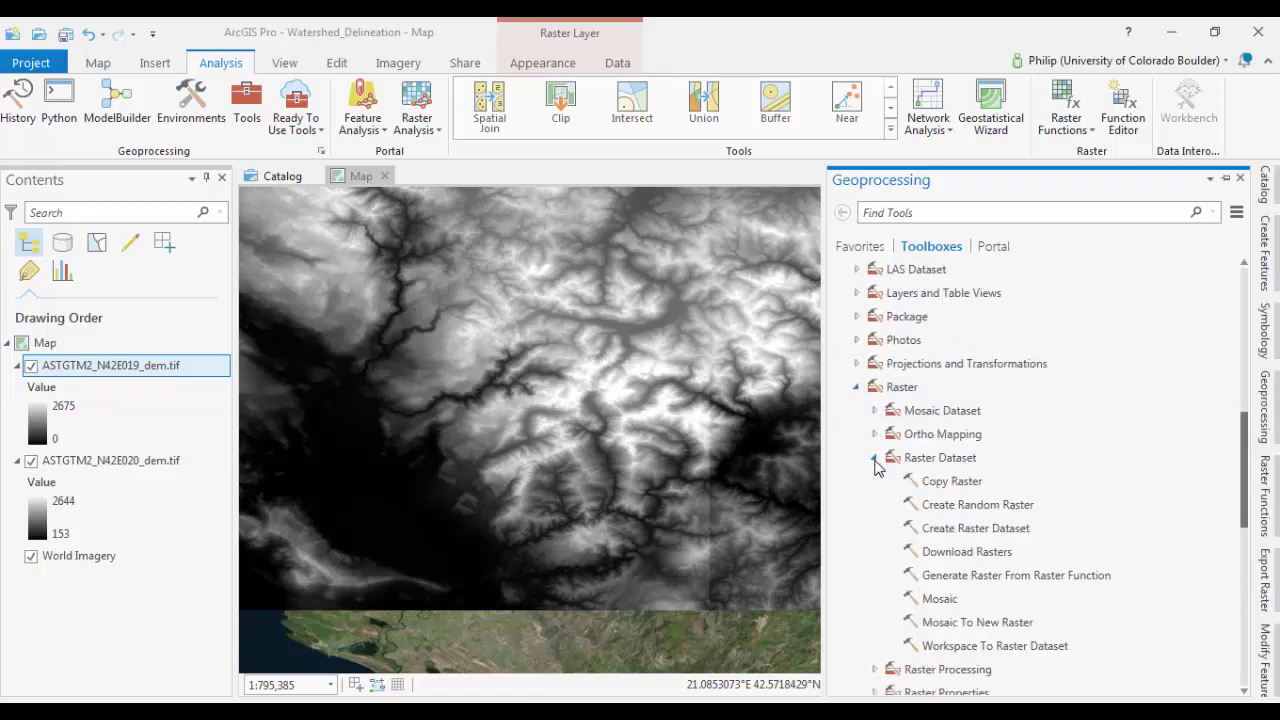
click(942, 626)
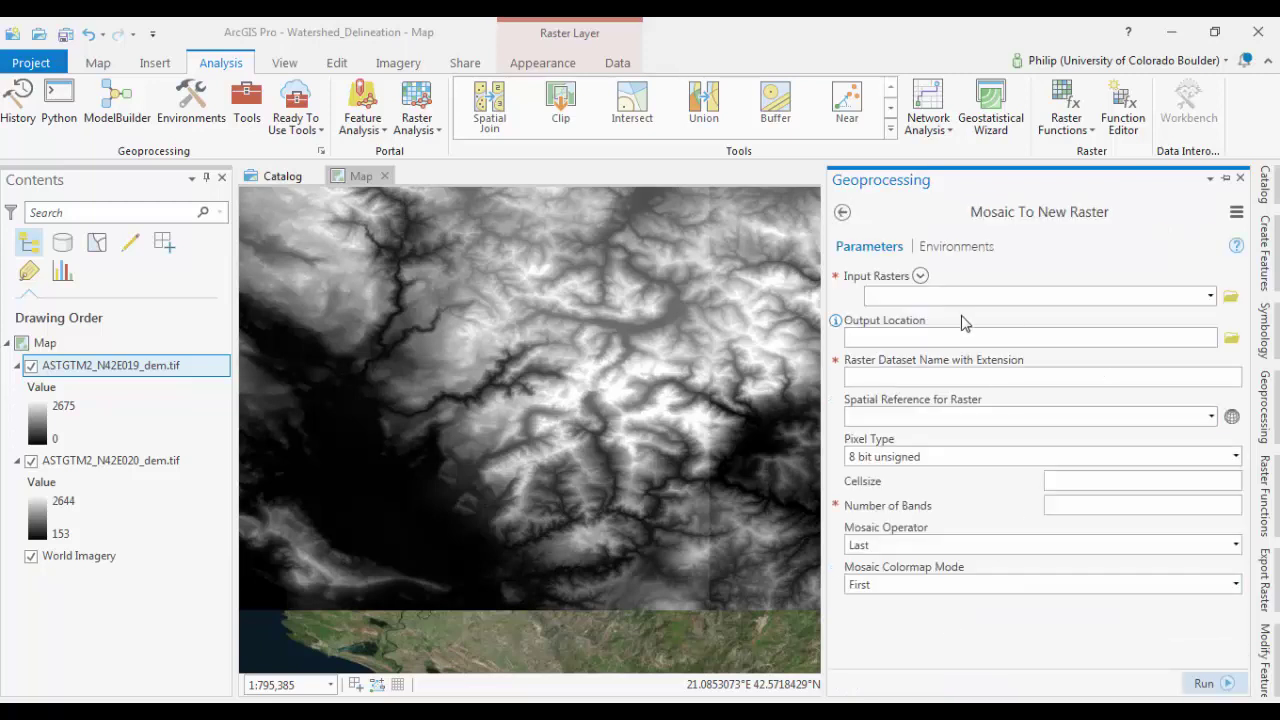
- Add ASTGTM2_N42E019_dem.tif and ASTGTM2_N42E020_dem.tif as the mosaic's input rasters
click(1210, 298)
click(1150, 316)
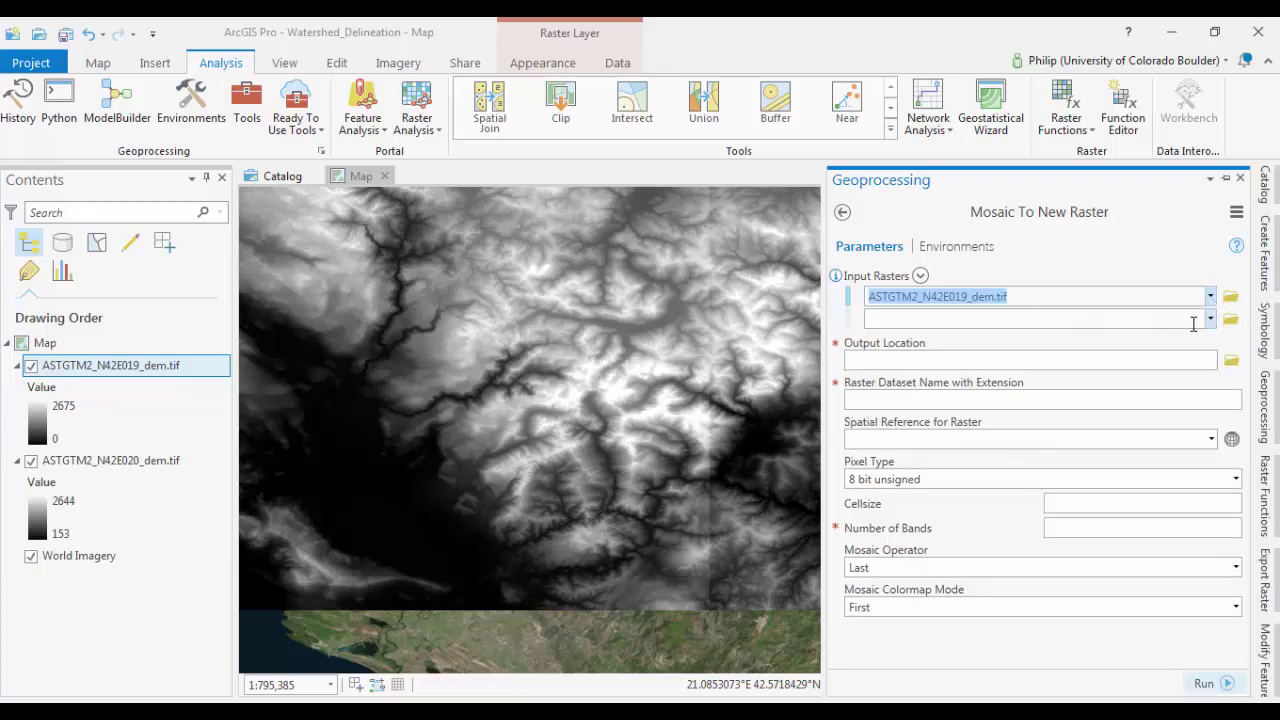
click(1210, 318)
click(1074, 360)
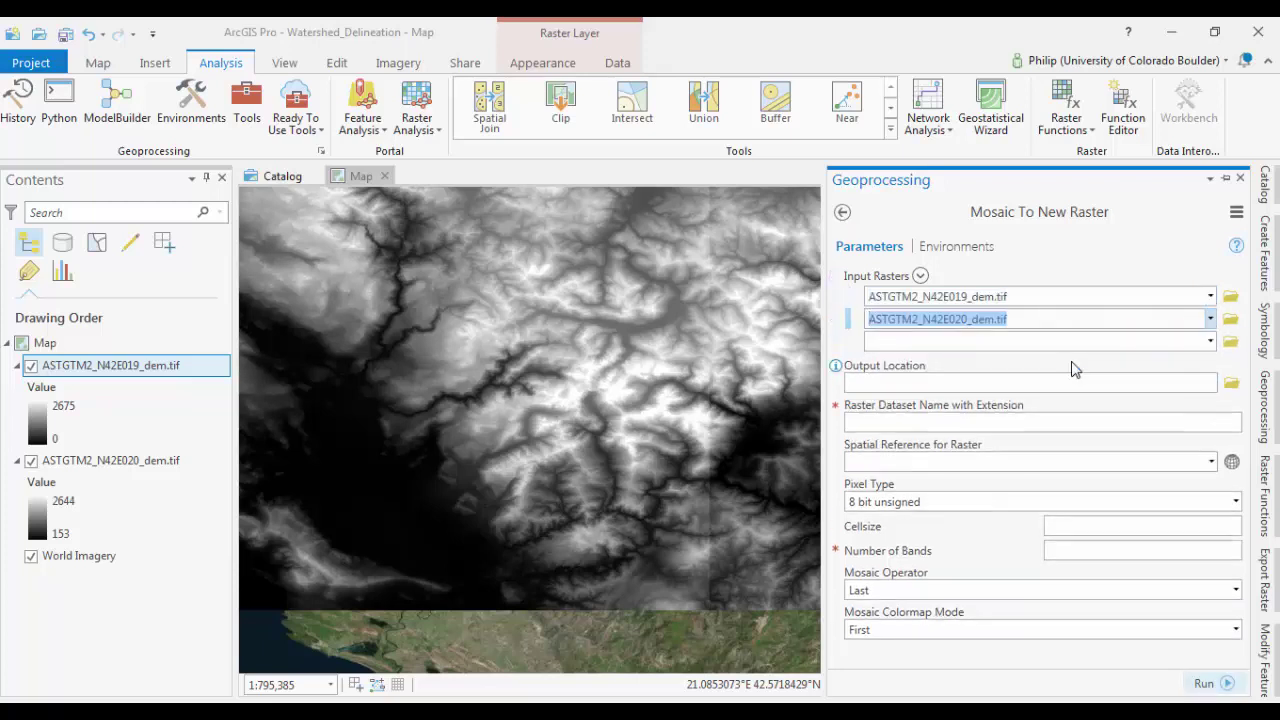
- Browse on OSDisk (E:) to Users, the home folder and Data, then choose ASTGTM2_N42E020 as output location
click(1230, 384)
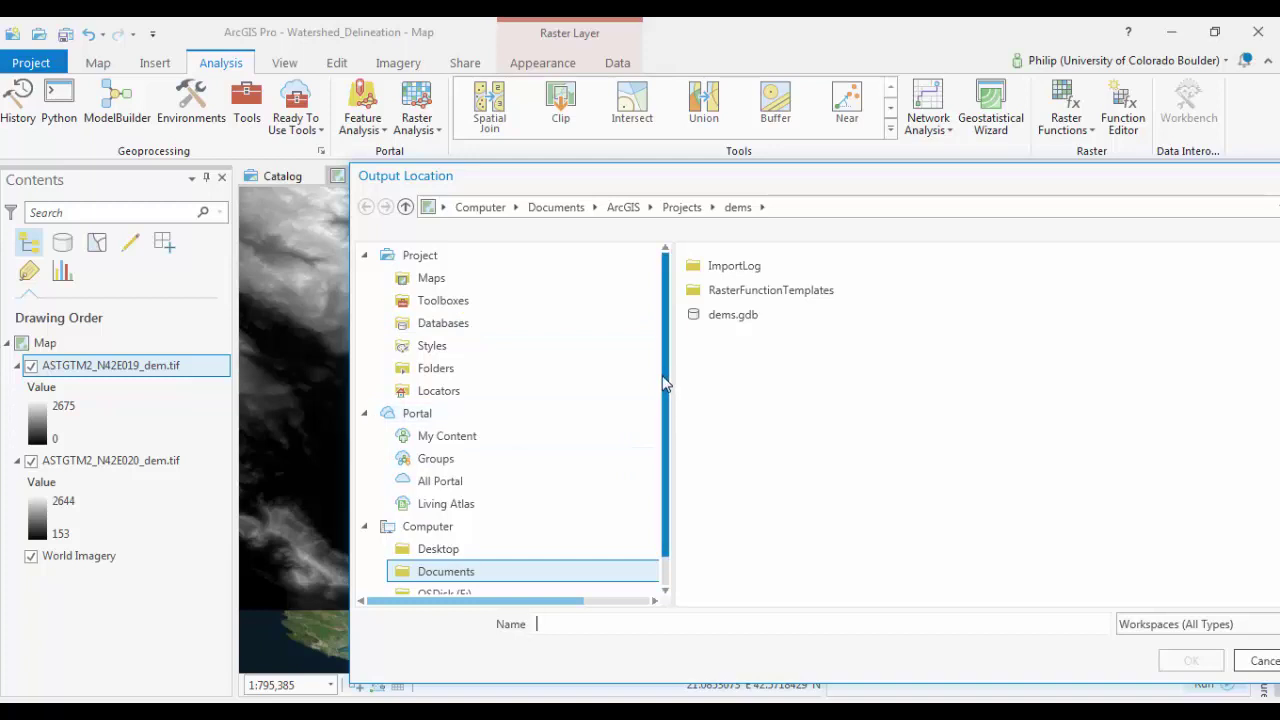
scroll(662, 440, down, 2)
click(450, 569)
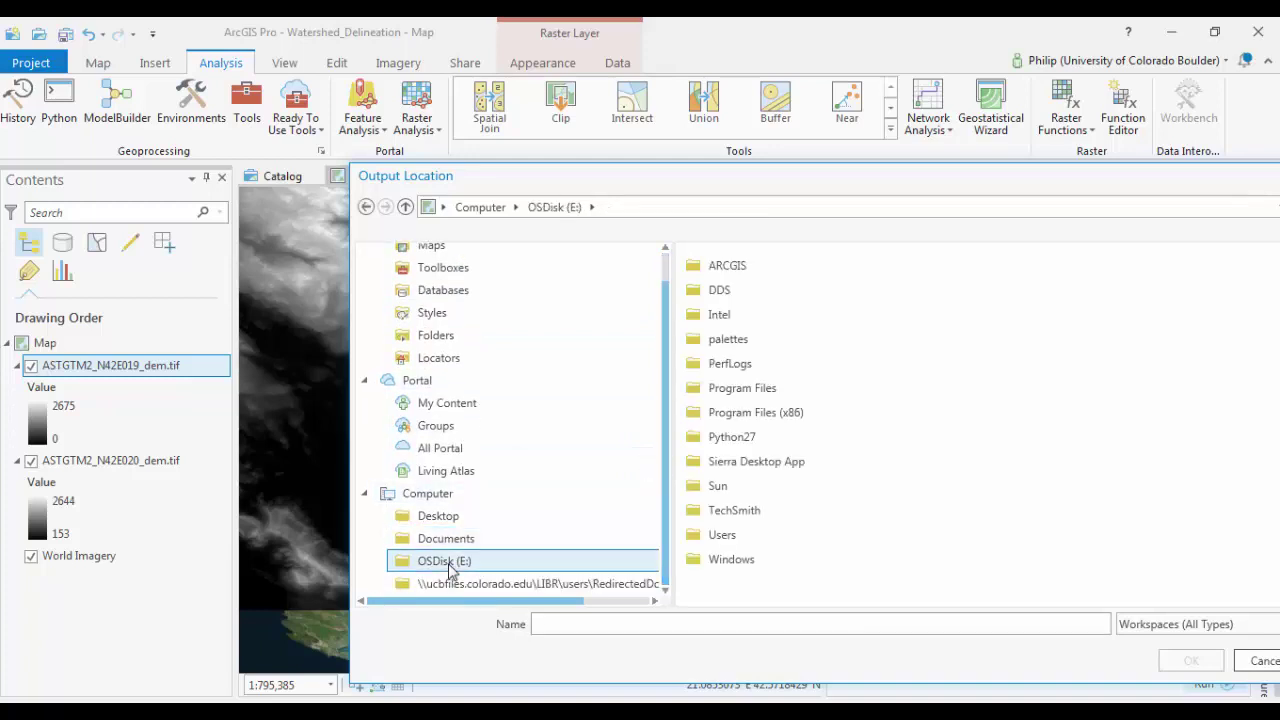
click(731, 546)
double_click(731, 546)
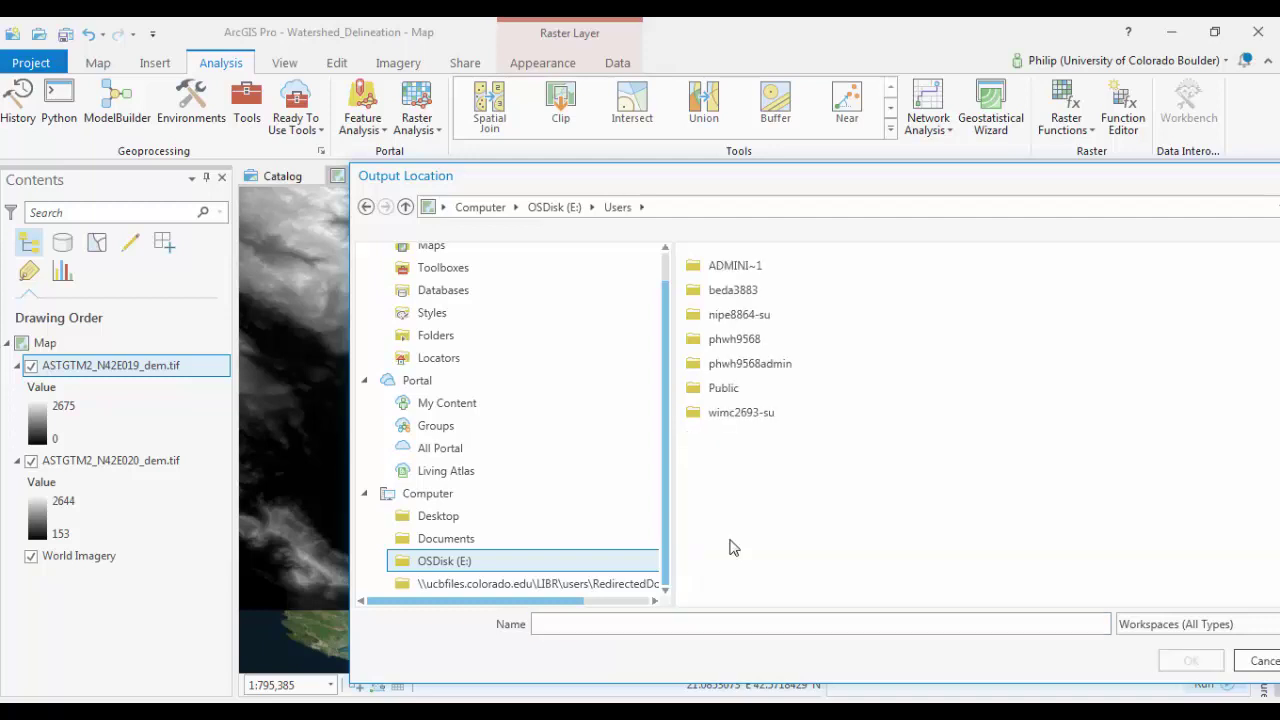
click(764, 341)
double_click(764, 341)
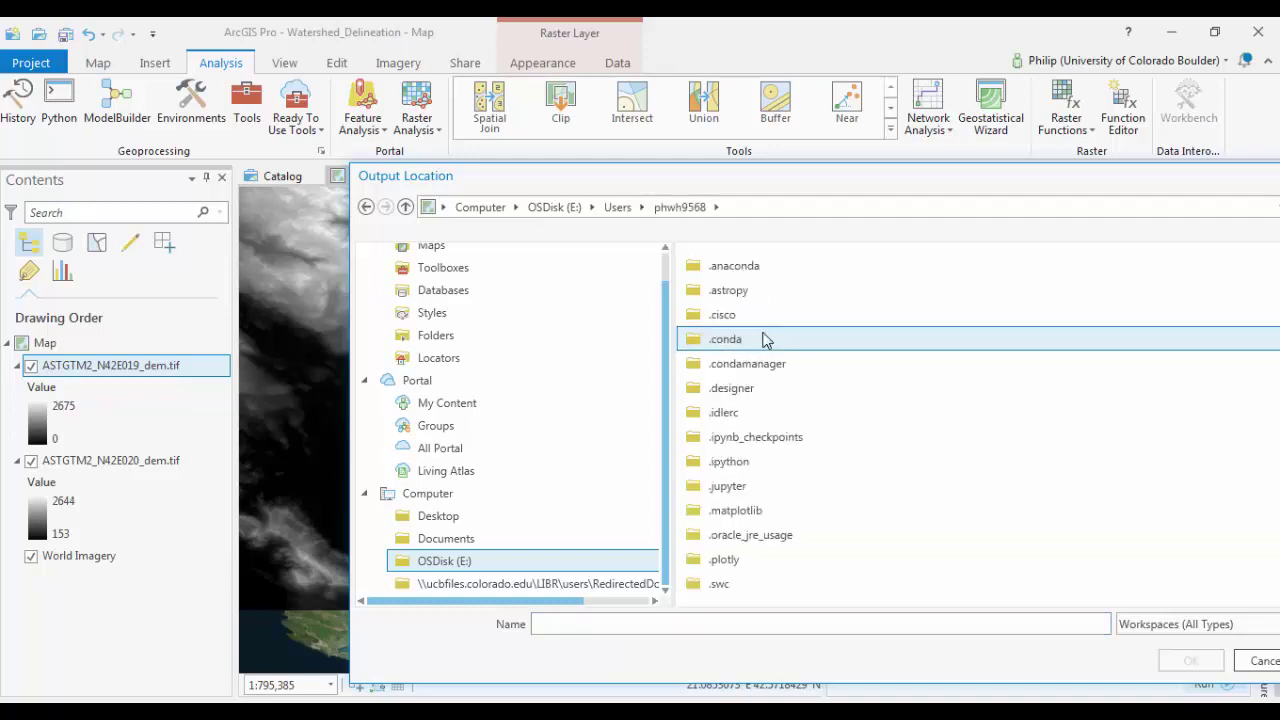
scroll(733, 485, down, 8)
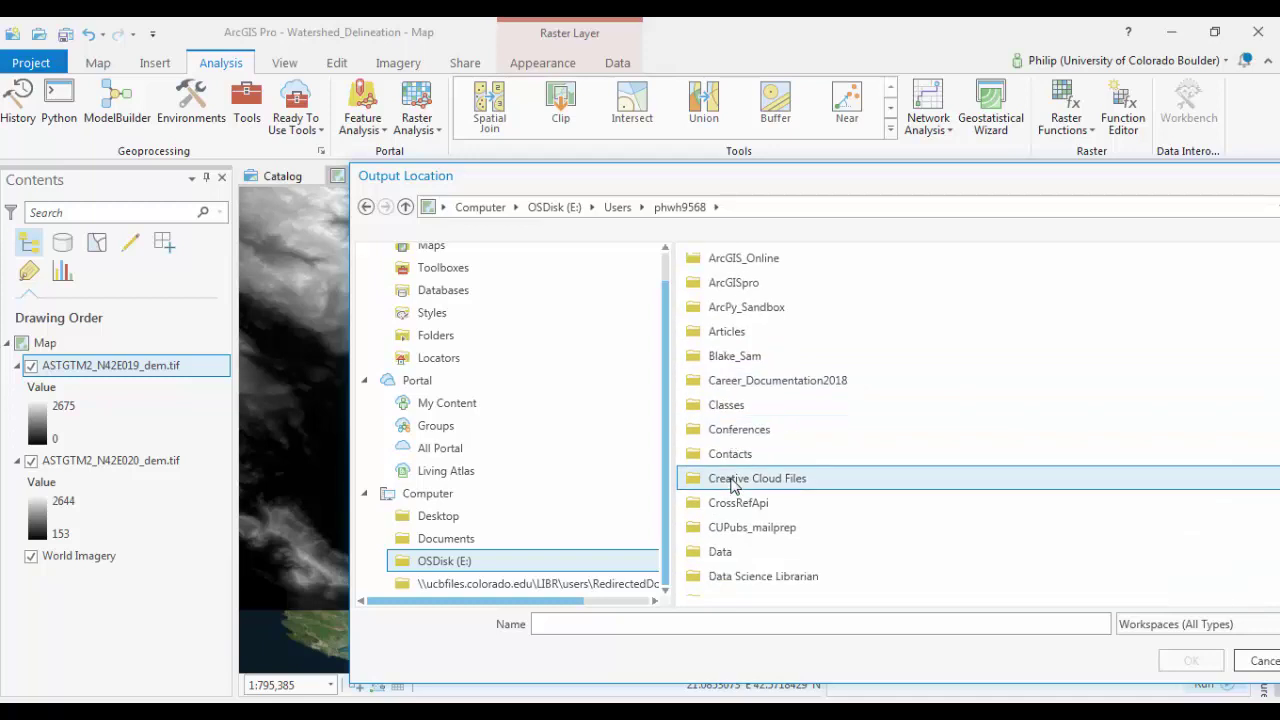
click(720, 551)
double_click(720, 551)
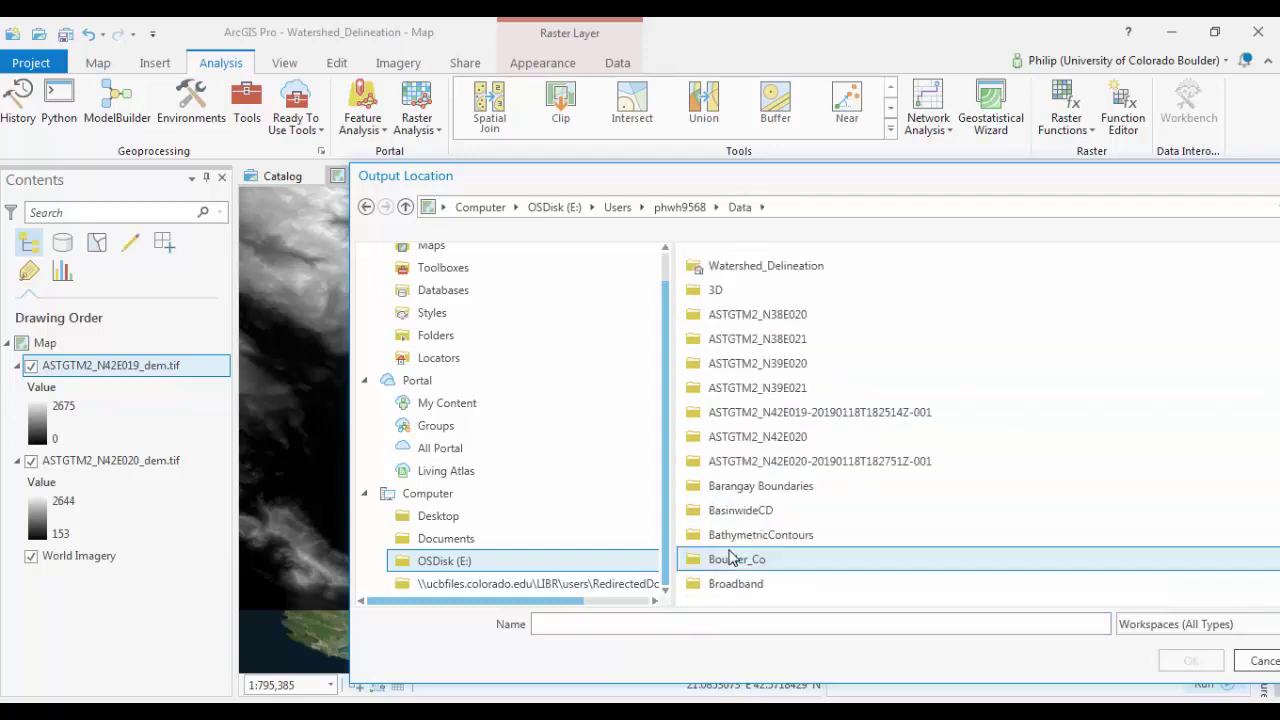
click(758, 437)
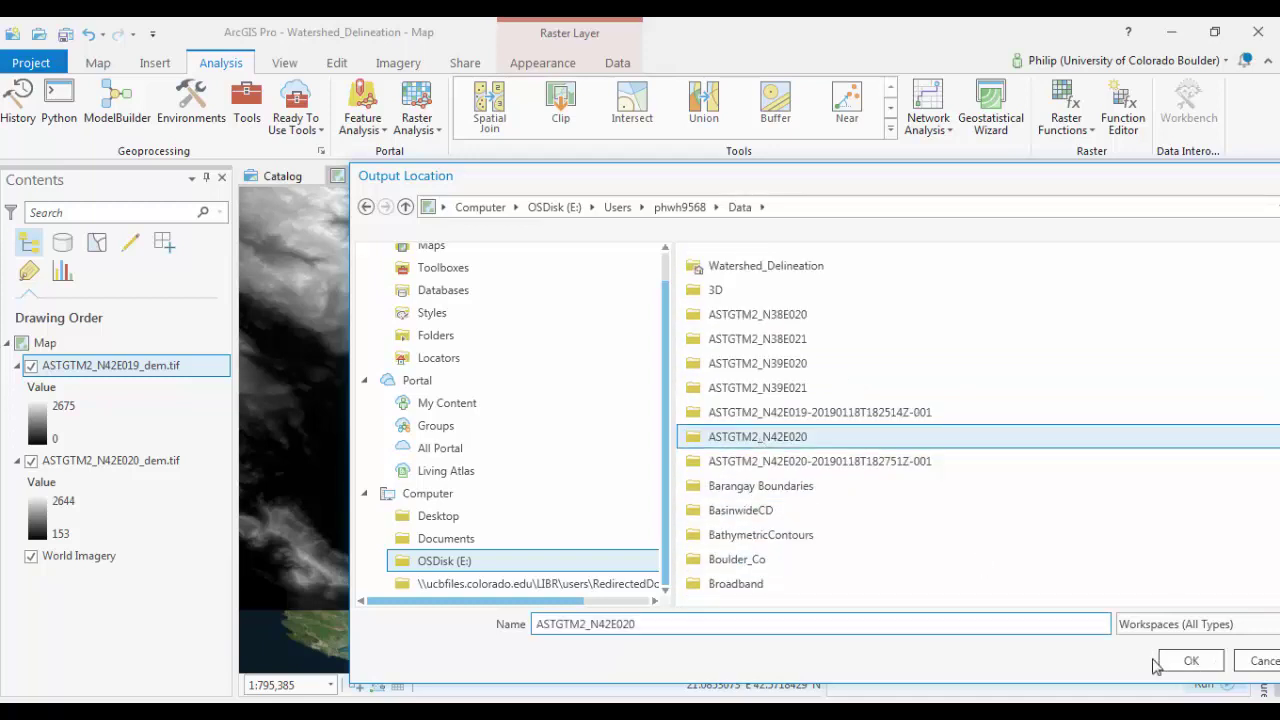
- Name the output merged_dems.tif and take the GCS_WGS_1984 spatial reference from ASTGTM2_N42E019_dem.tif
click(1196, 662)
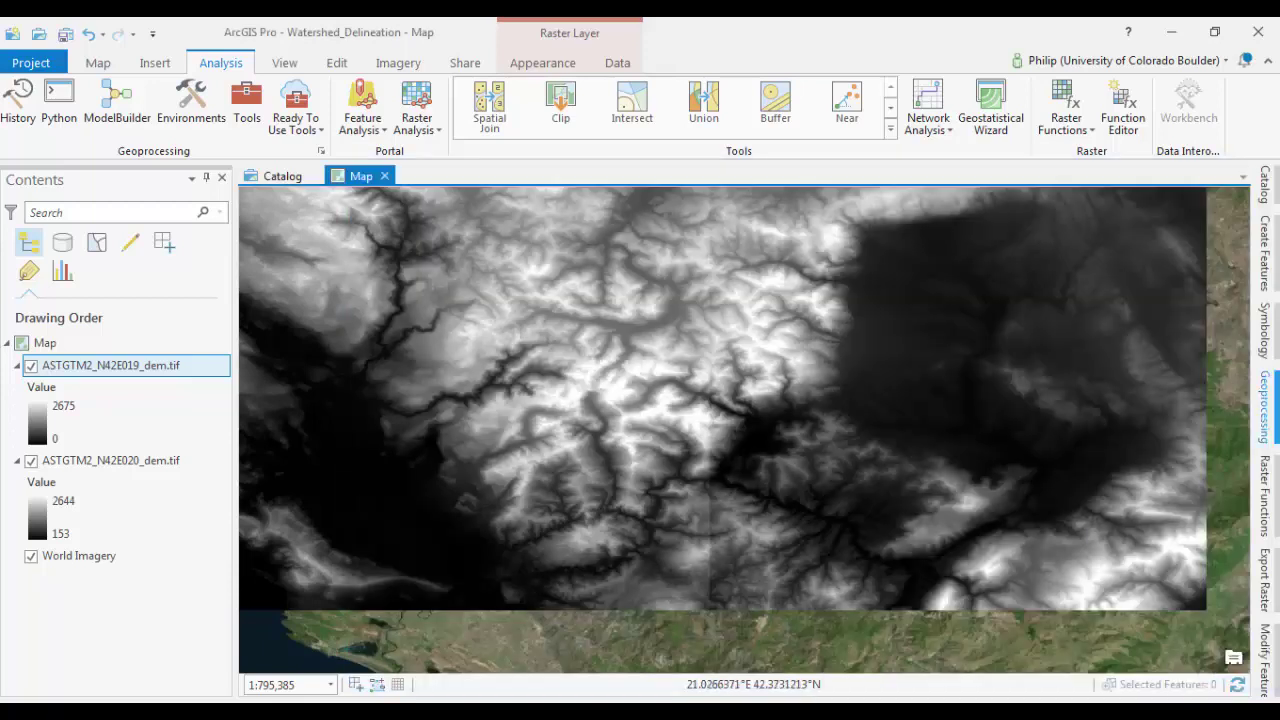
click(1265, 408)
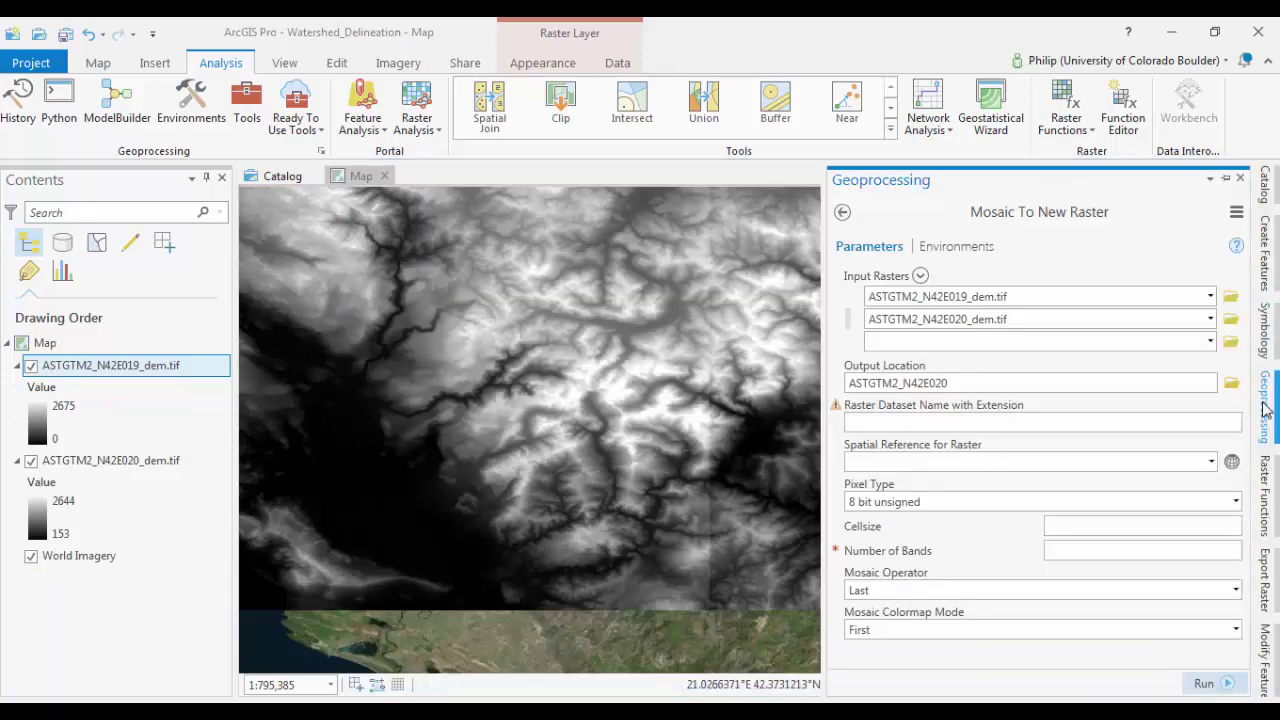
click(902, 425)
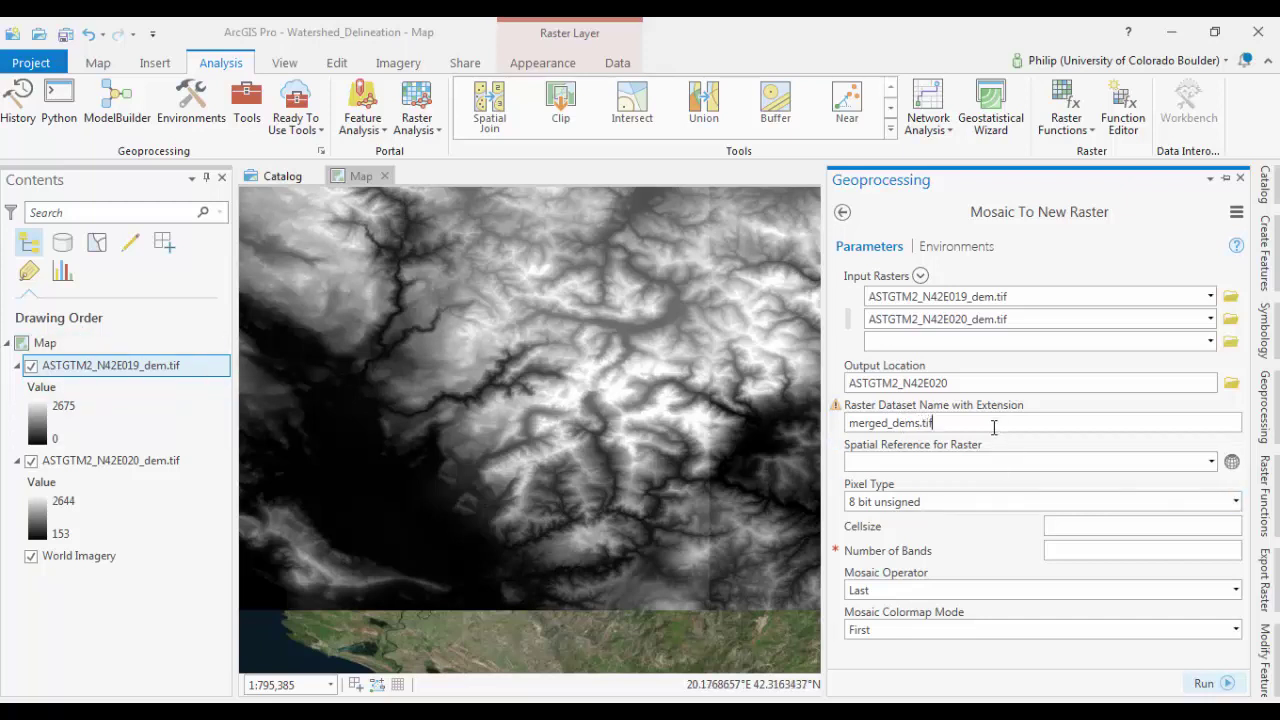
click(1212, 463)
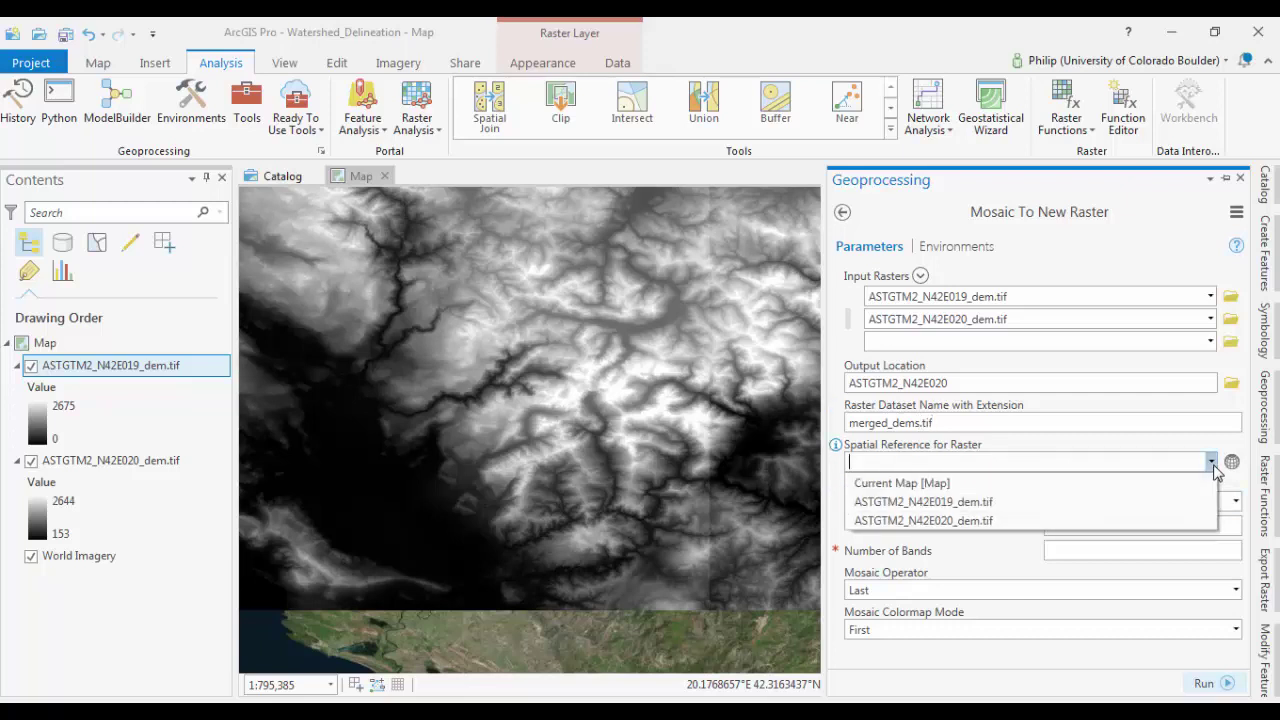
click(941, 502)
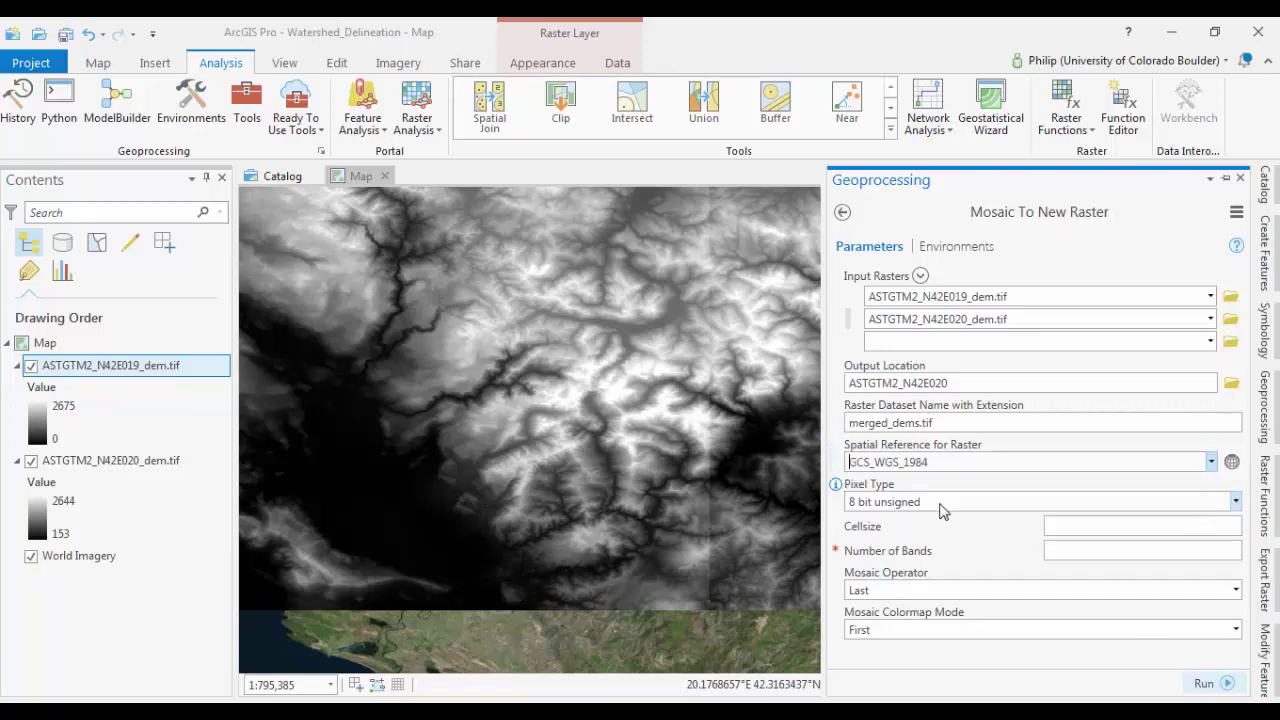
right_click(84, 370)
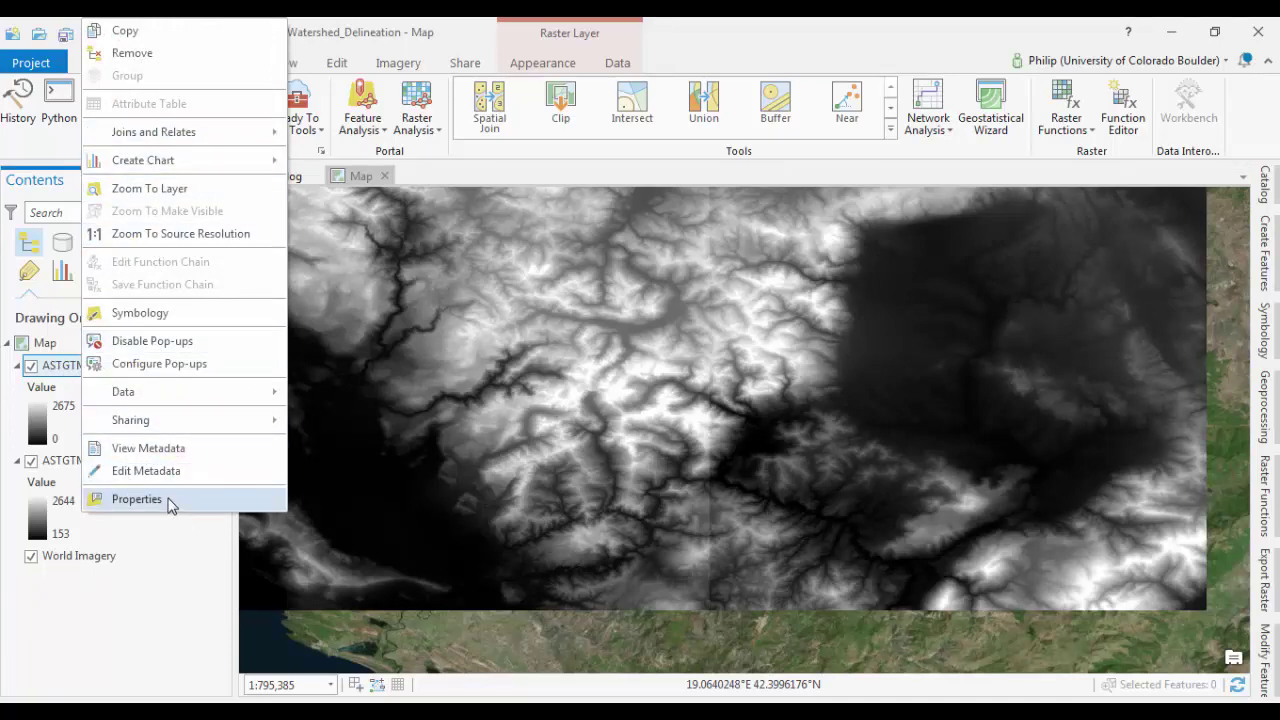
click(137, 499)
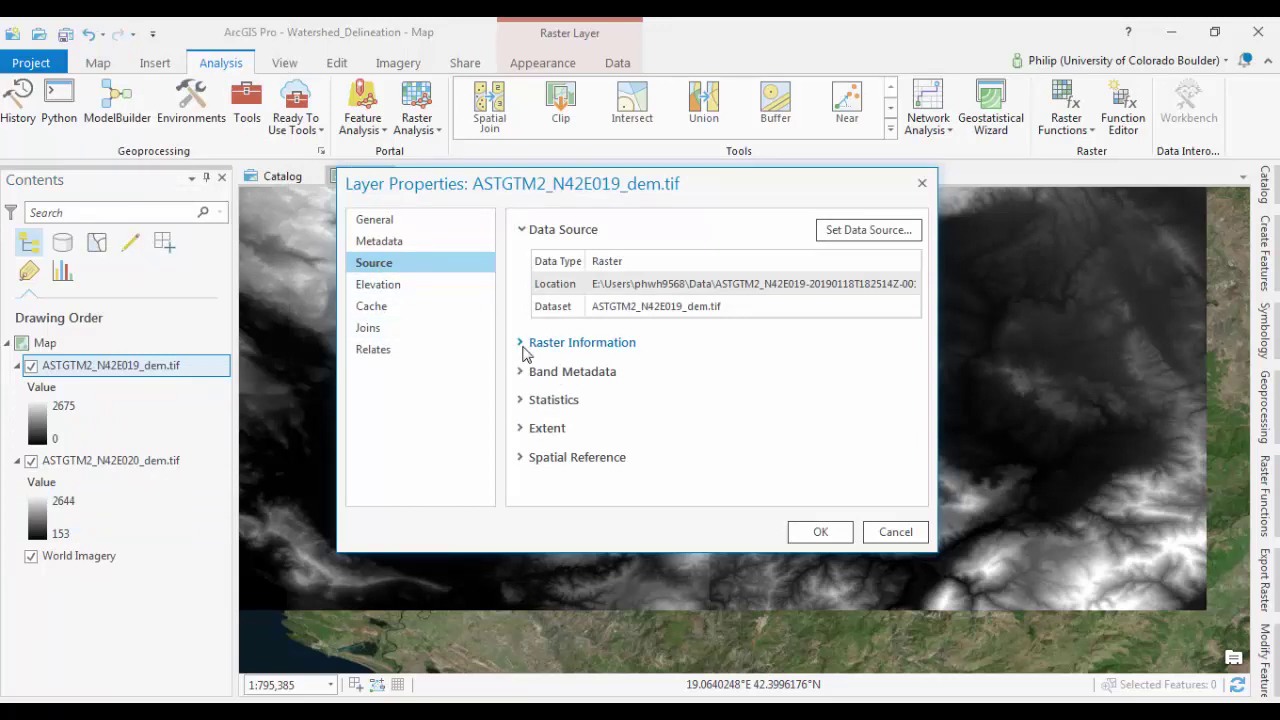
click(519, 344)
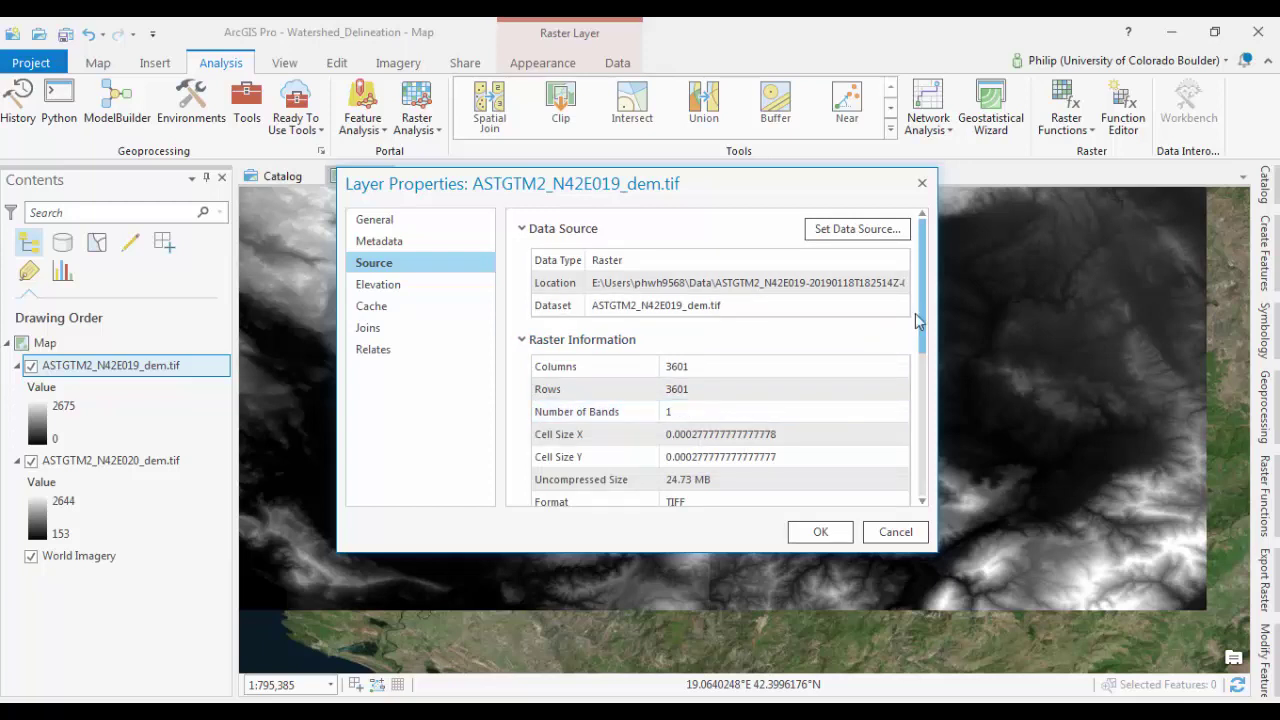
drag(926, 319, 926, 412)
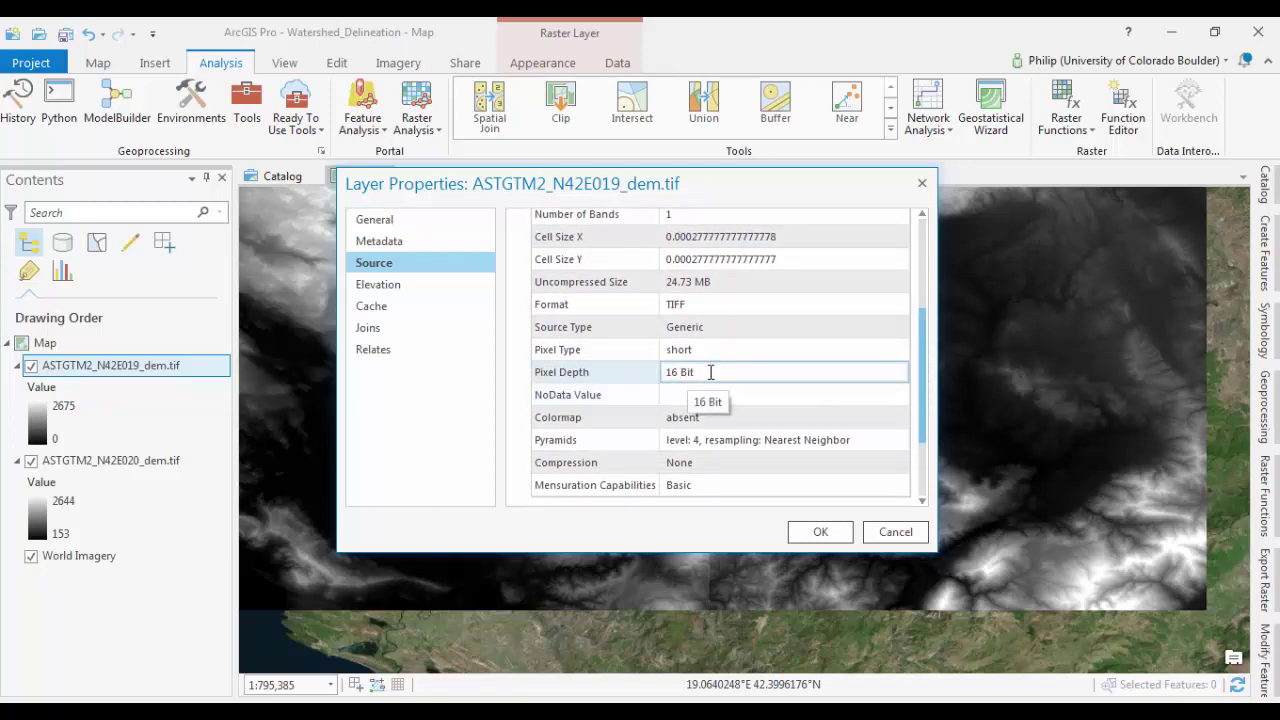
- Set pixel type to 16 bit unsigned and bands to 1, then run the mosaic to create merged_dems.tif
click(922, 183)
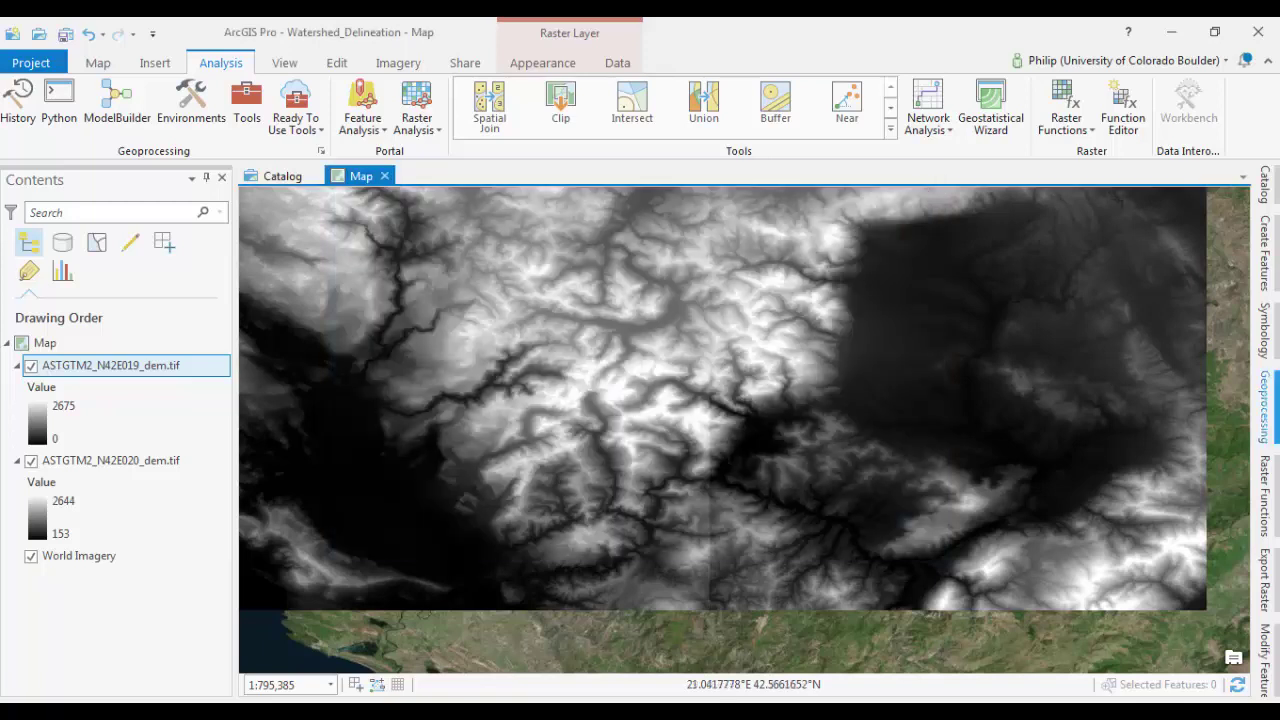
click(1263, 403)
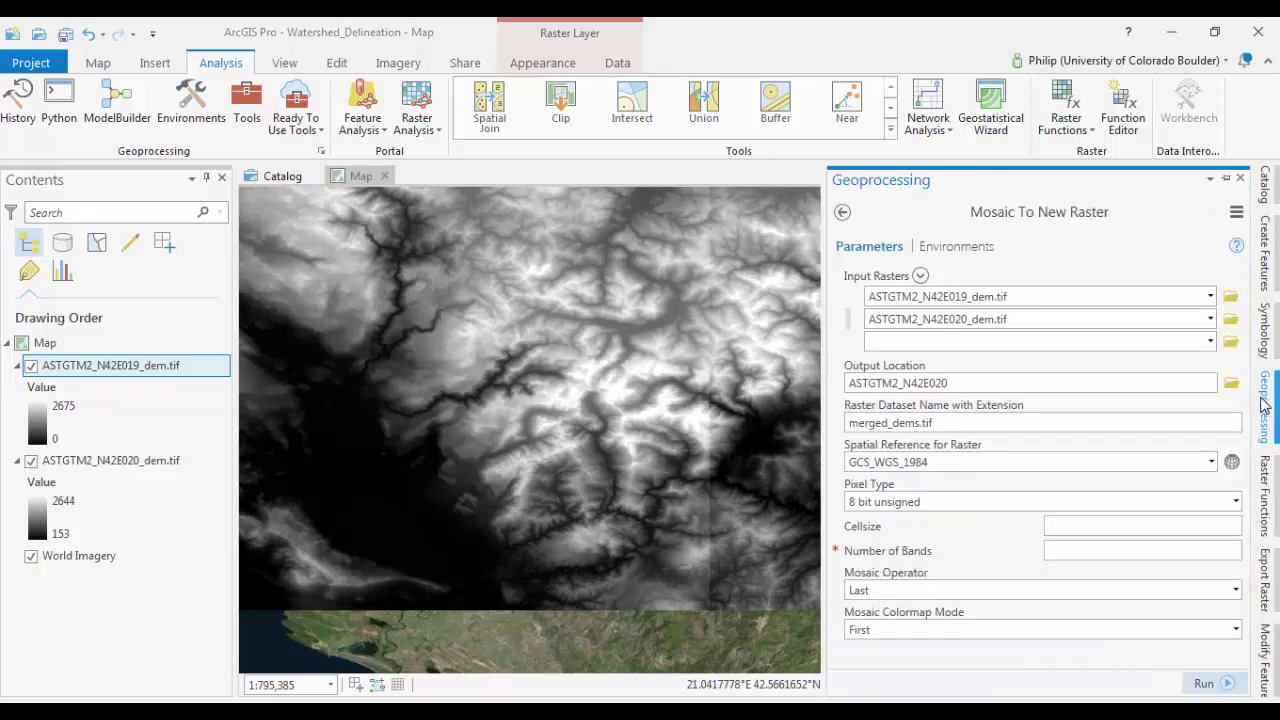
click(1236, 501)
click(908, 619)
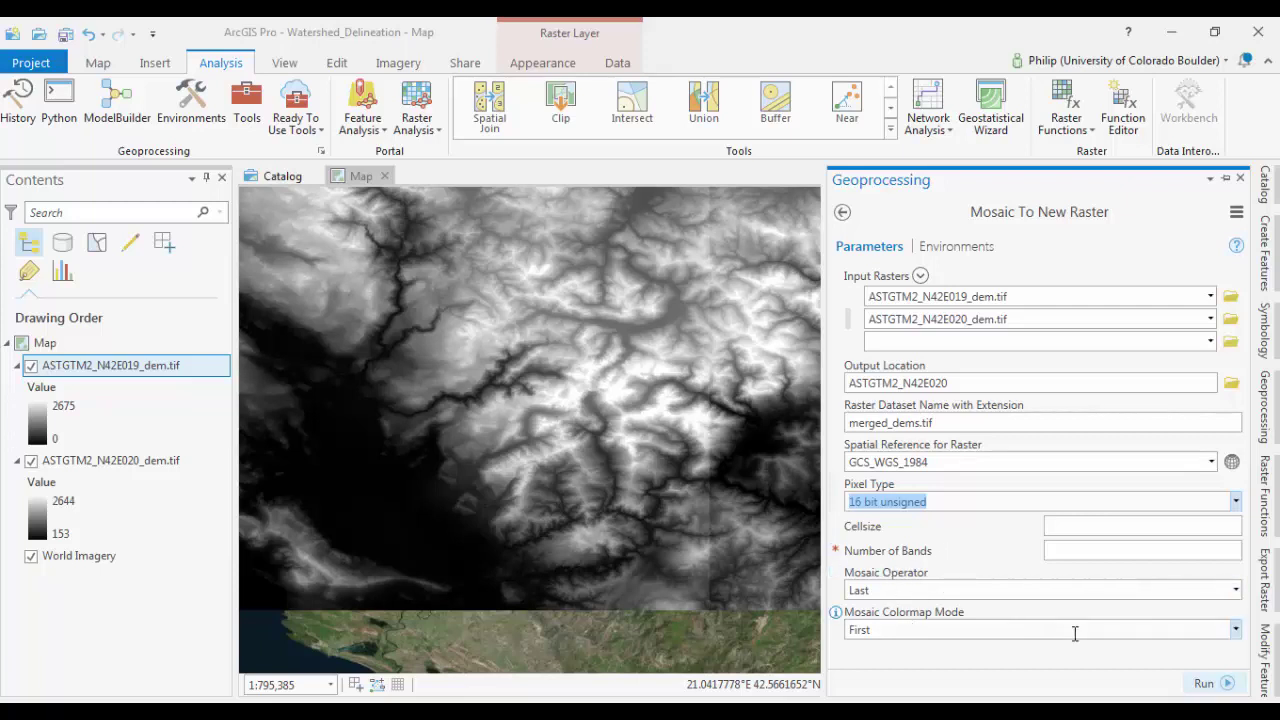
click(1203, 686)
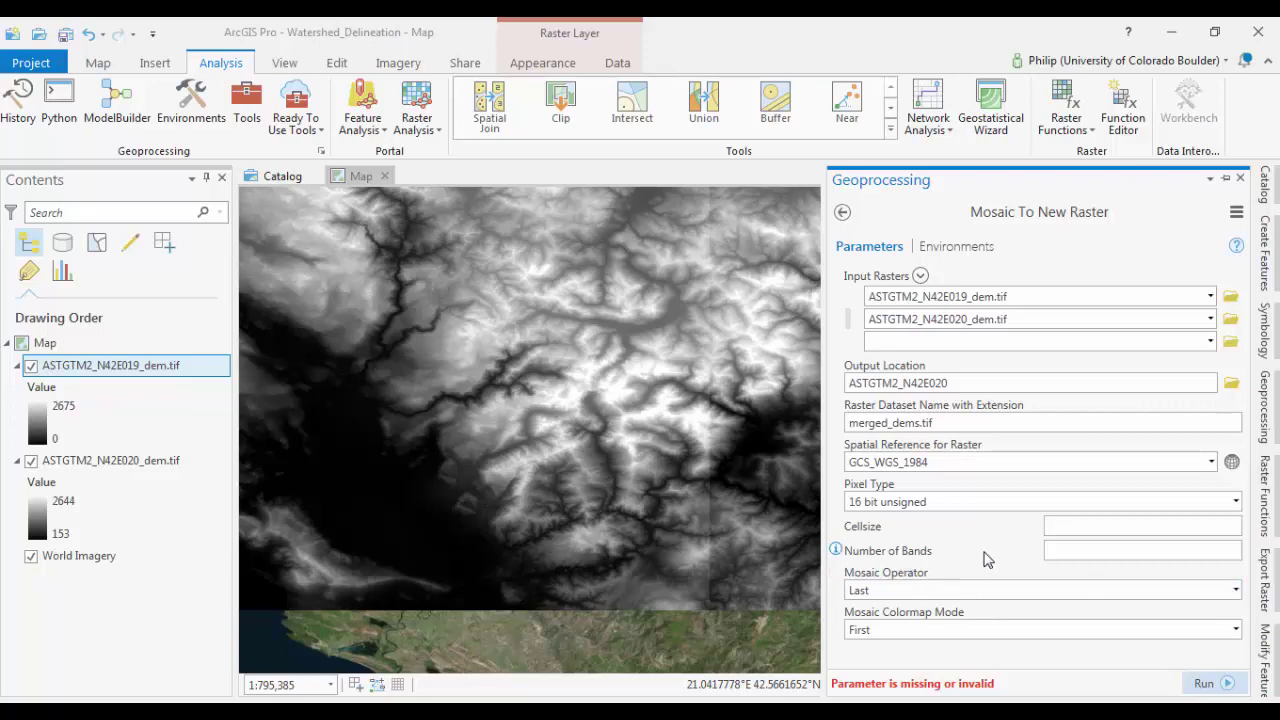
click(1140, 551)
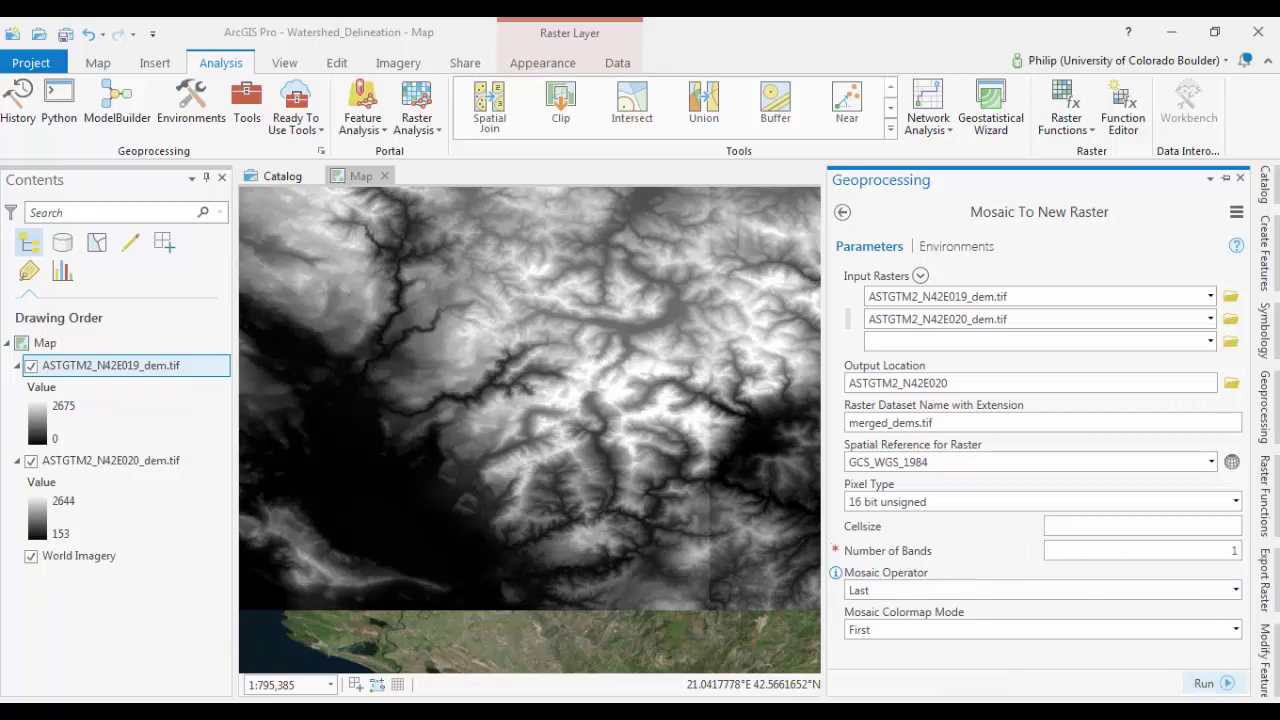
click(1205, 684)
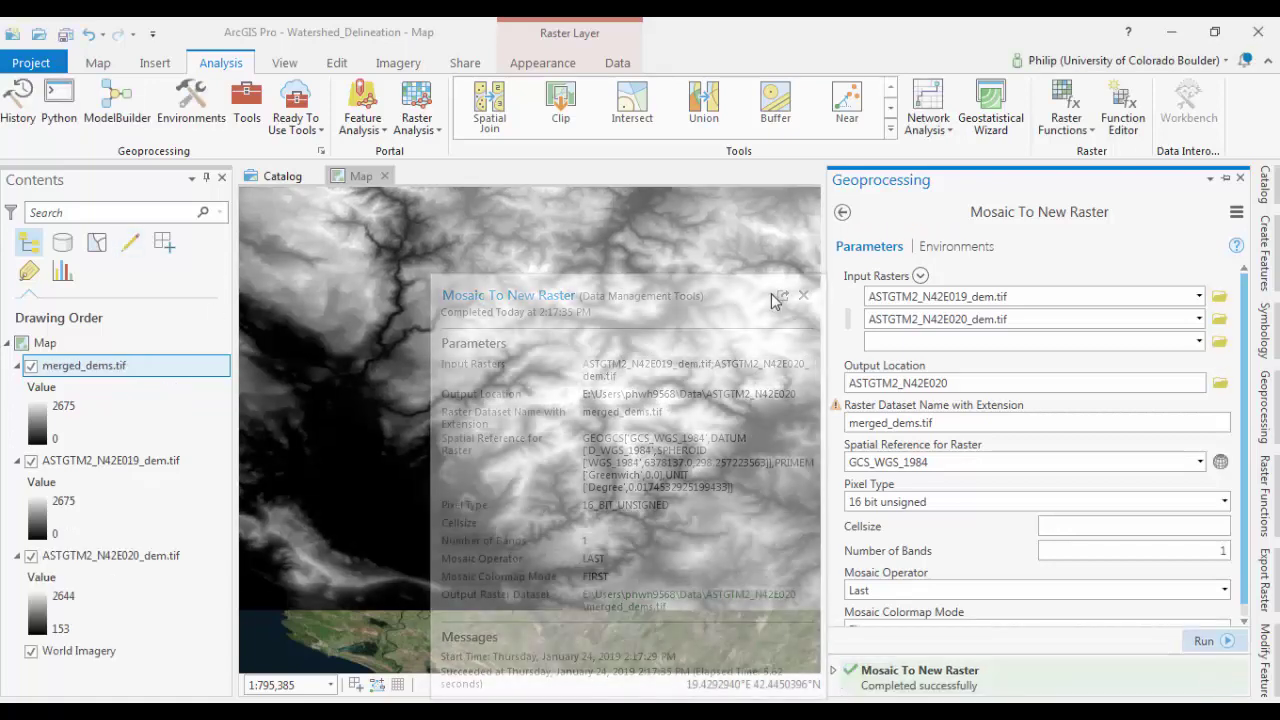
drag(653, 305, 697, 341)
- Hide both ASTGTM2 DEM tiles and zoom and pan around merged_dems.tif
scroll(700, 343, down, 3)
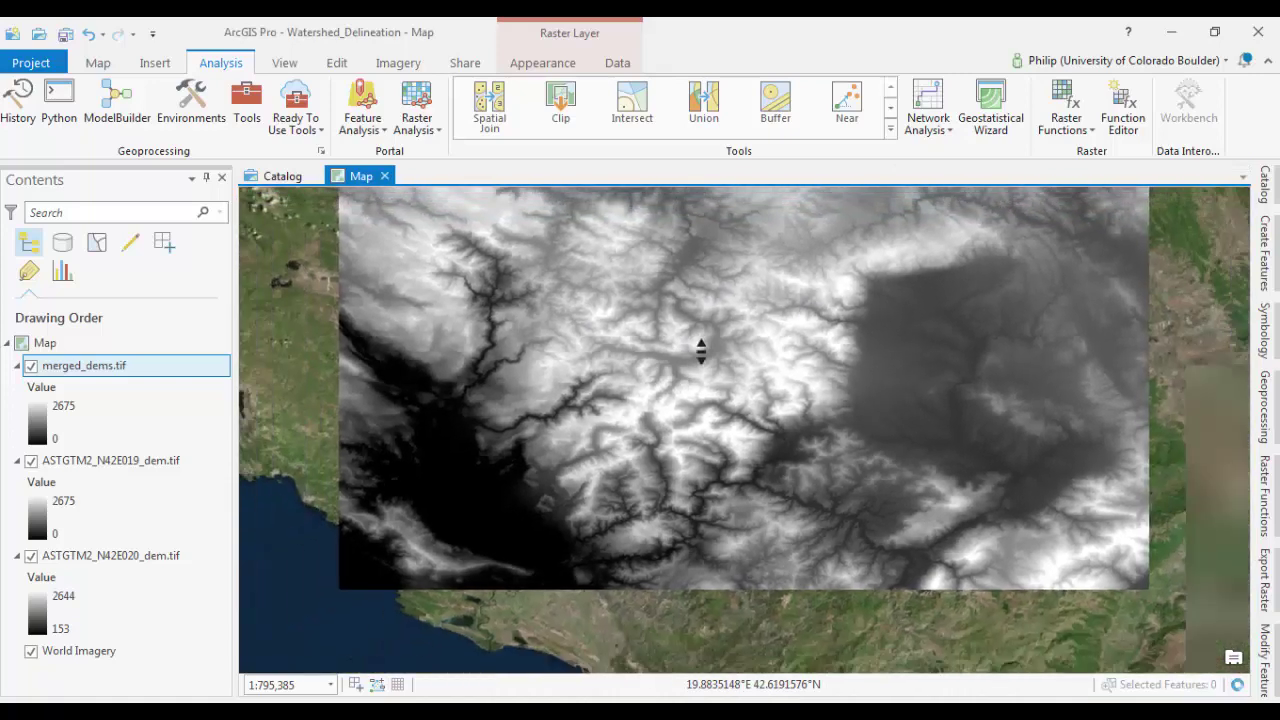
click(31, 460)
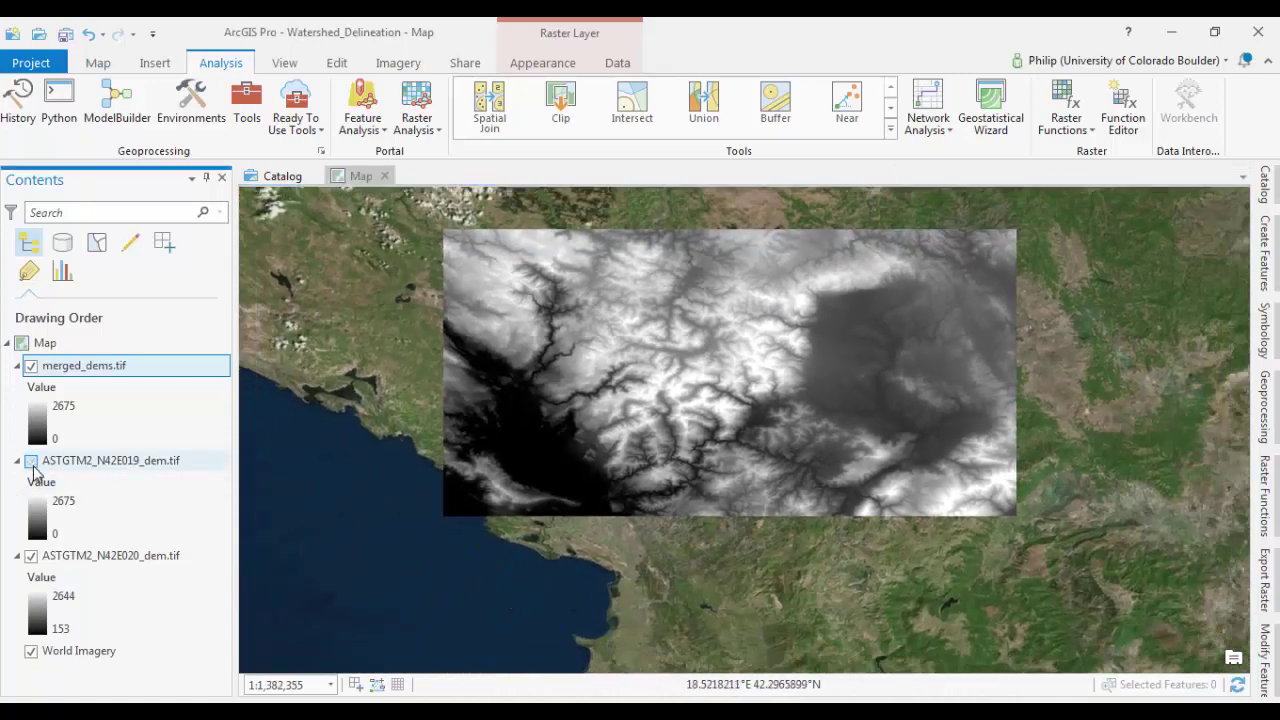
click(31, 556)
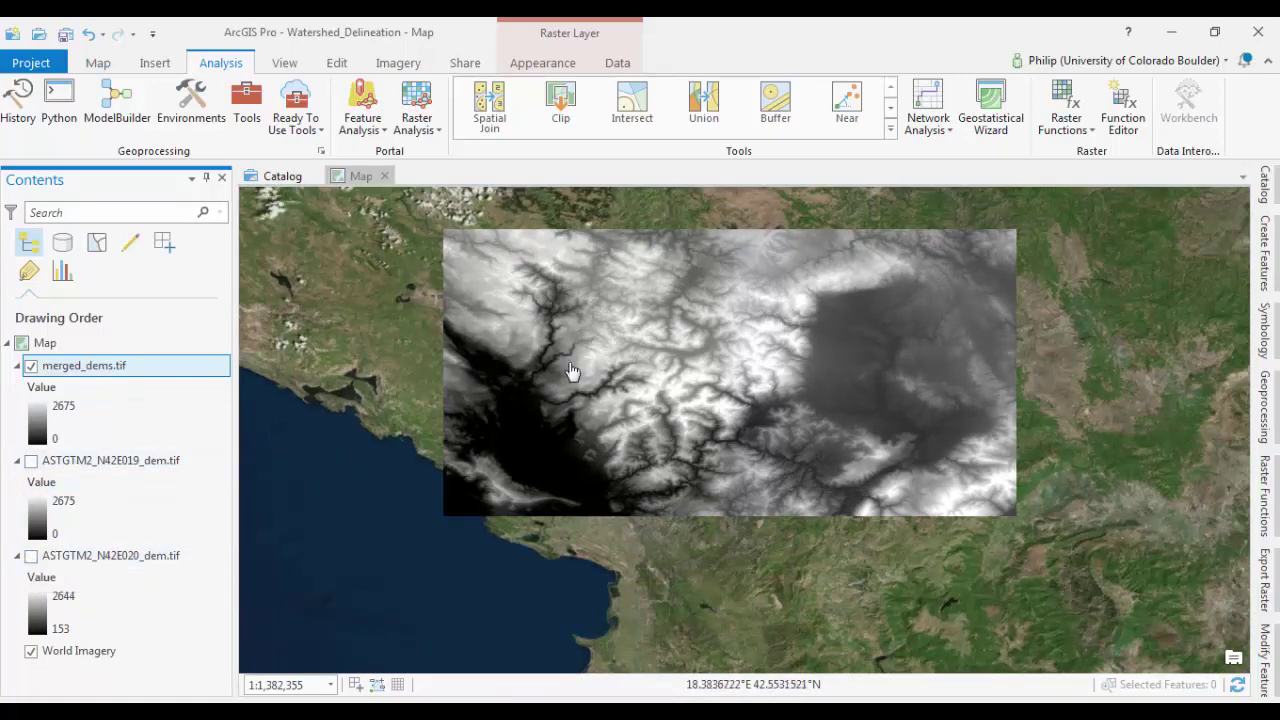
drag(764, 378, 760, 470)
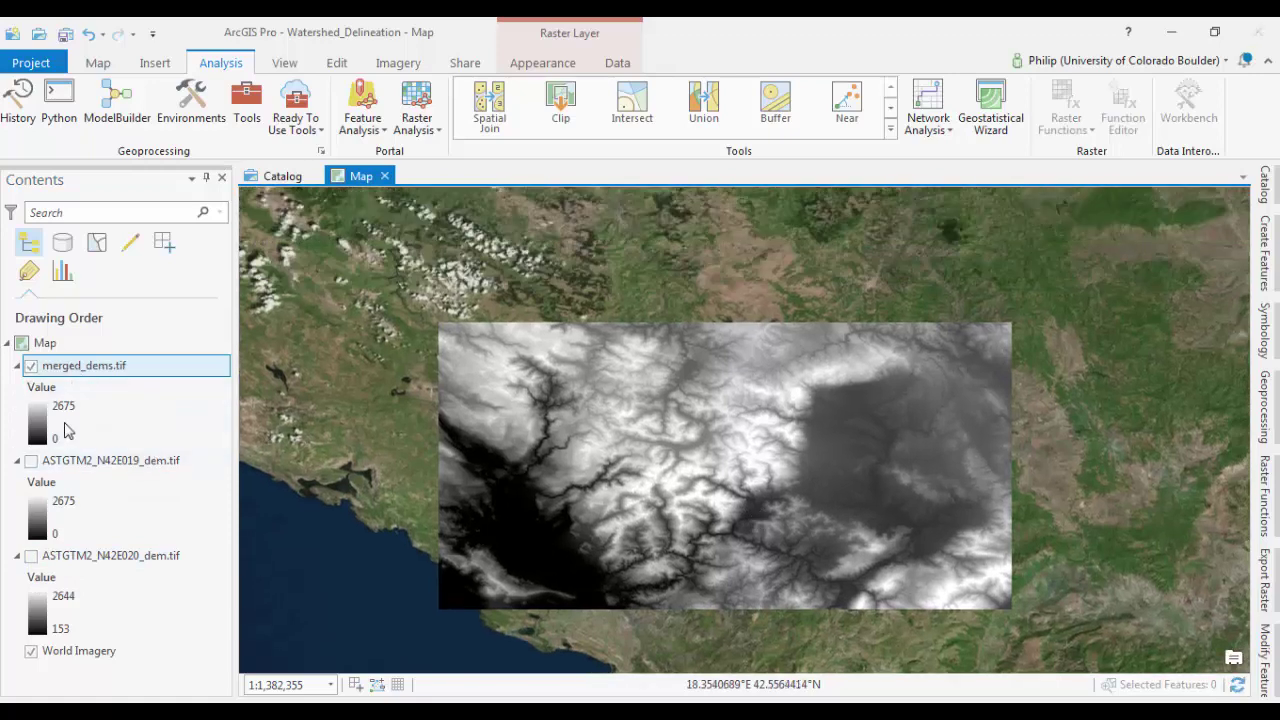
scroll(731, 436, up, 1)
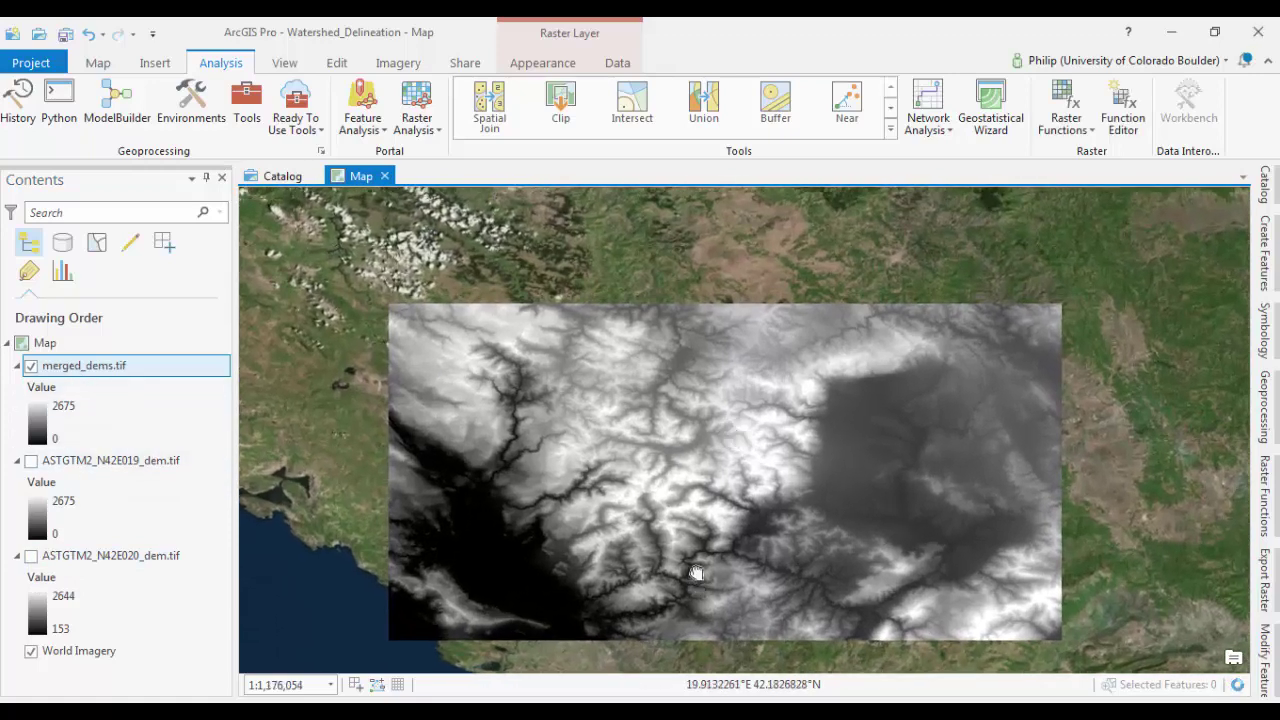
drag(700, 590, 741, 482)
scroll(735, 462, up, 3)
drag(762, 467, 702, 527)
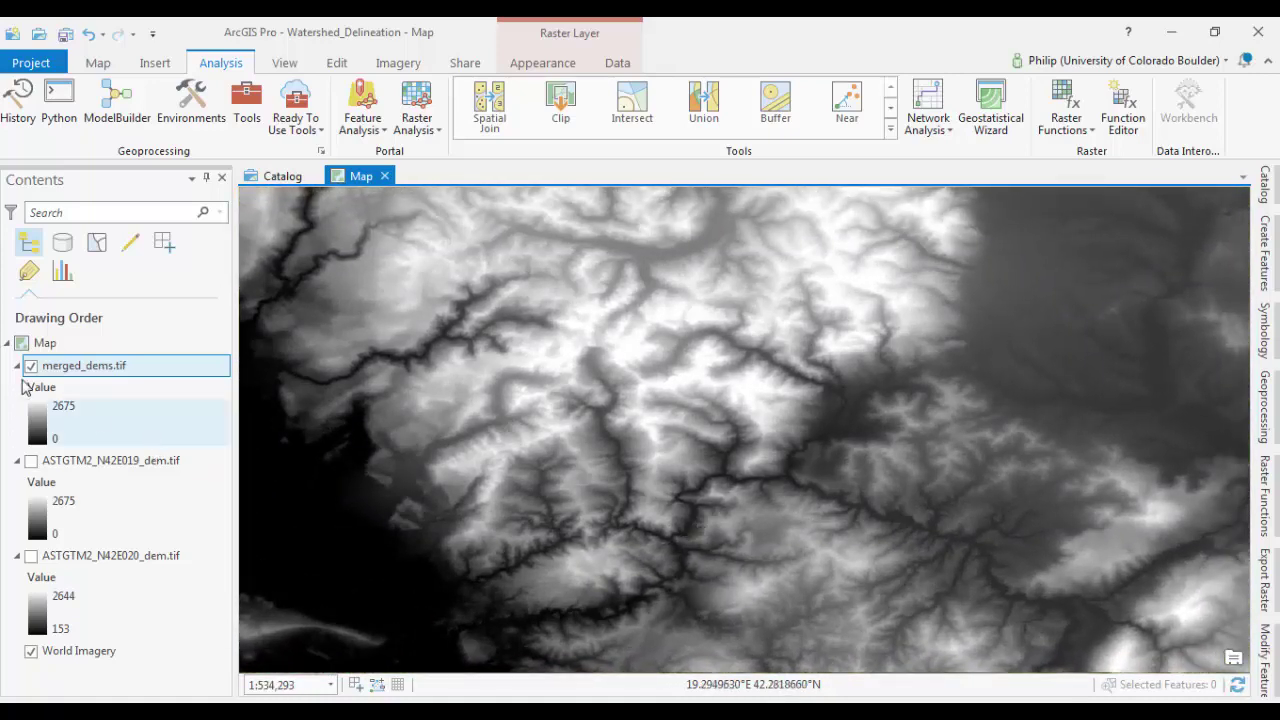
mouse_move(666, 503)
mouse_down()
mouse_move(663, 451)
mouse_move(660, 529)
mouse_move(658, 511)
mouse_up()
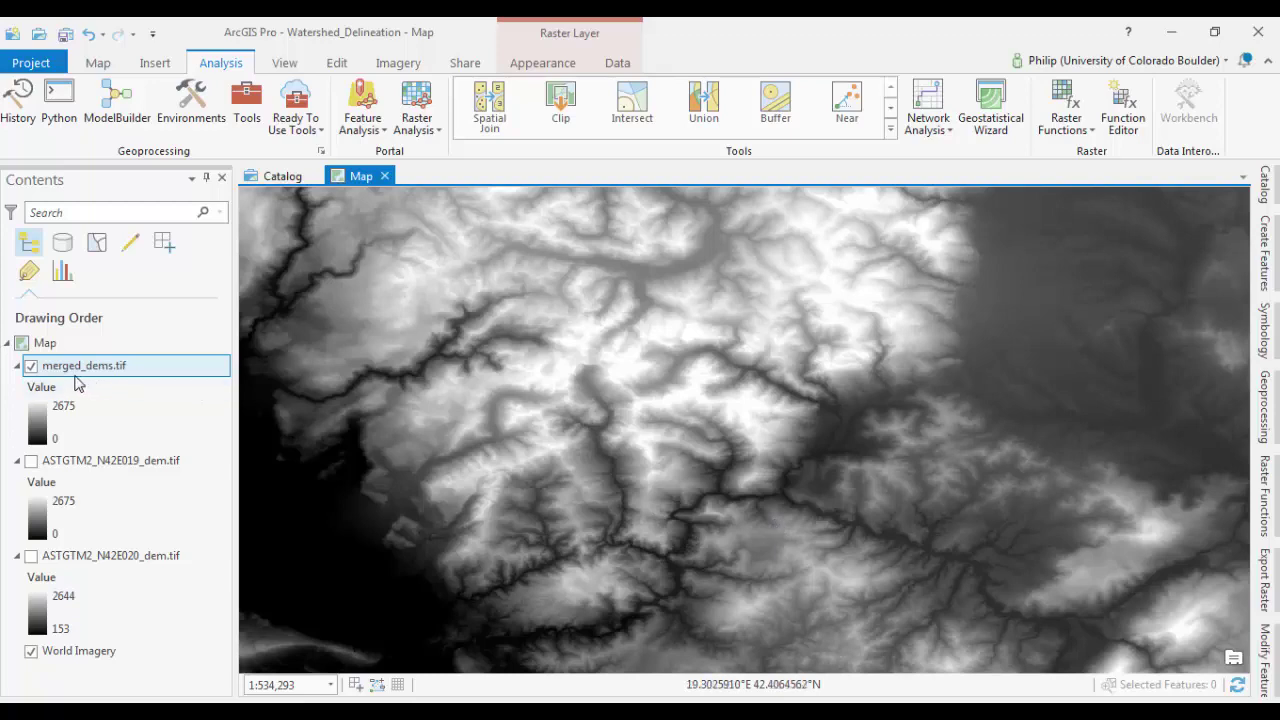
- Hide merged_dems.tif to inspect the river imagery, then show it again for comparison
click(31, 367)
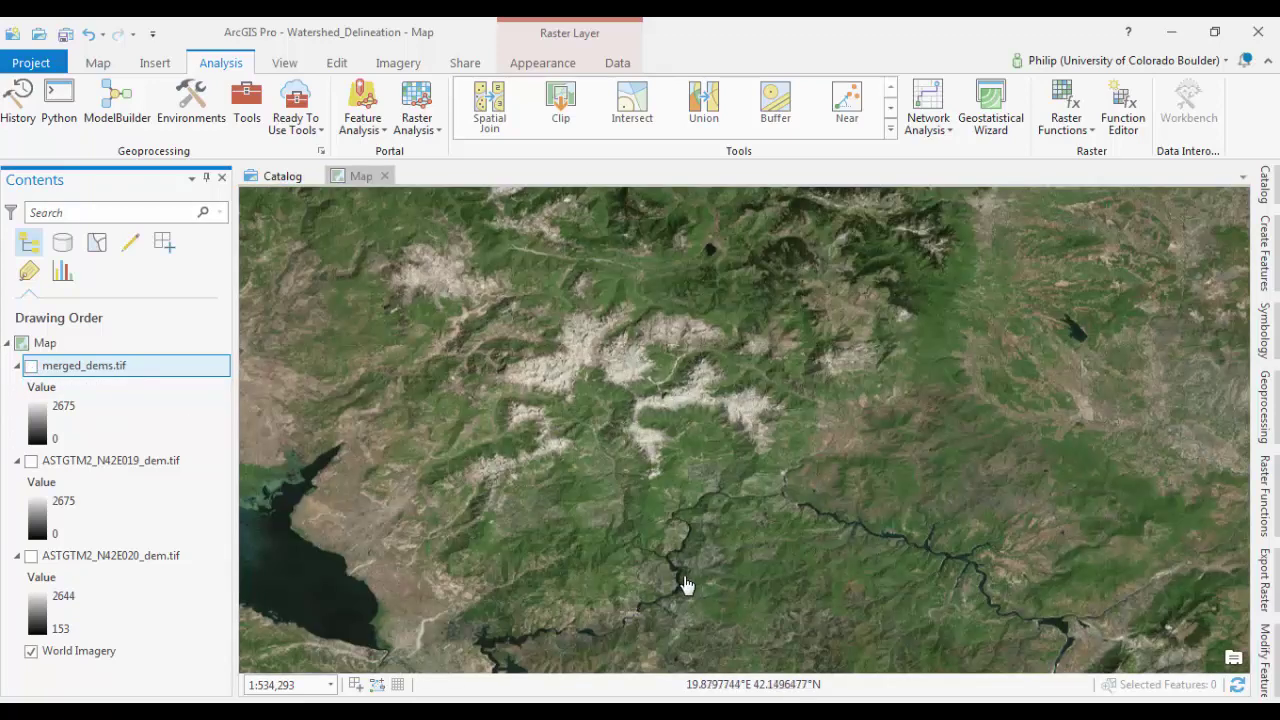
scroll(686, 585, up, 2)
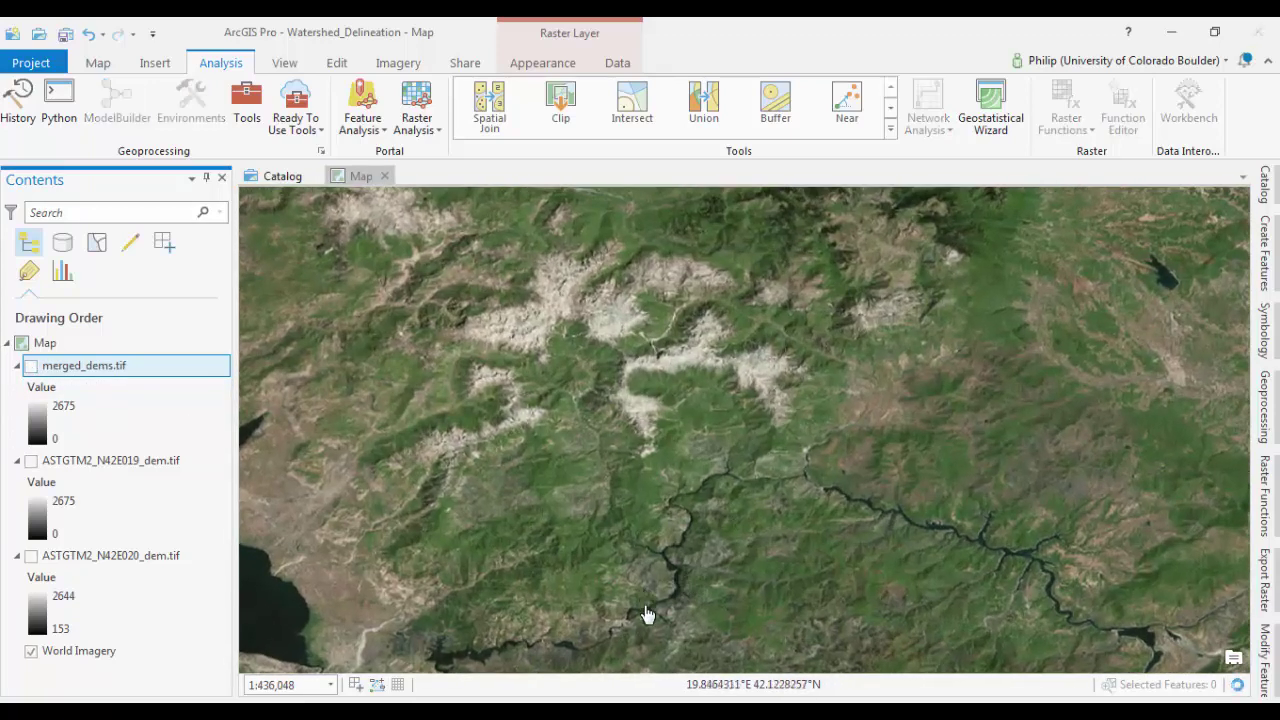
drag(646, 614, 654, 503)
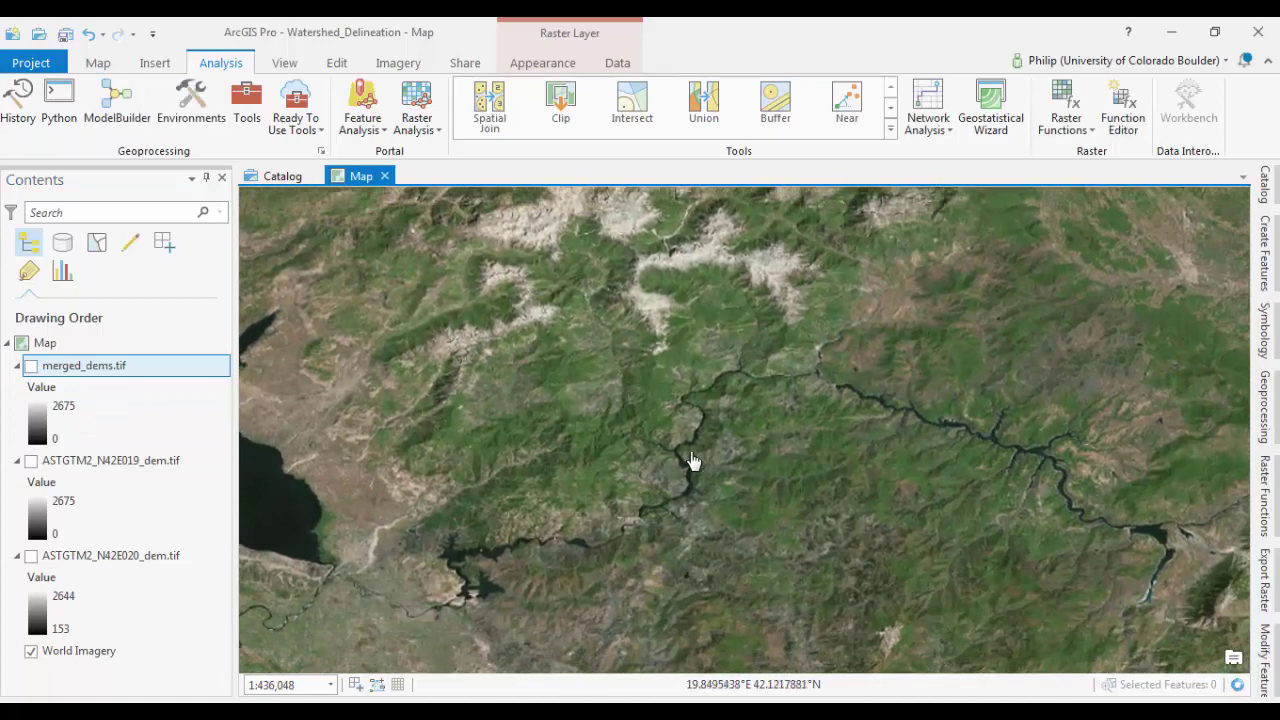
drag(726, 431, 703, 491)
drag(609, 603, 594, 543)
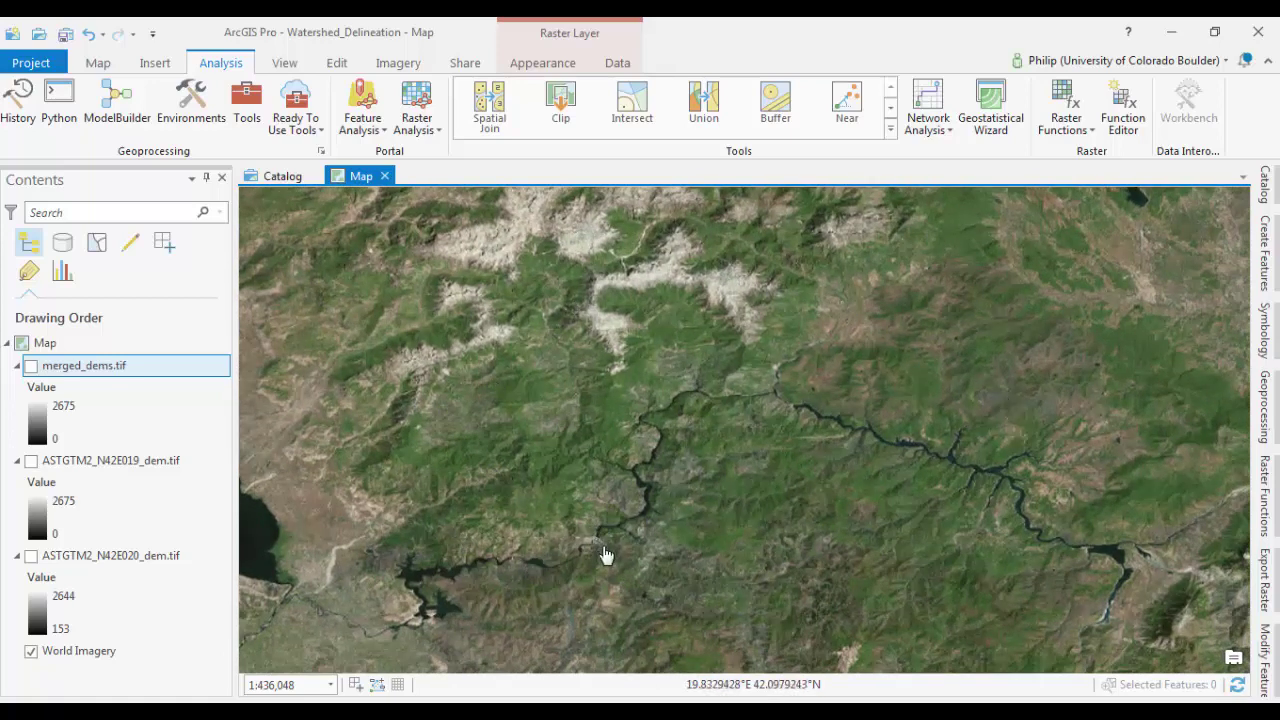
scroll(606, 555, down, 1)
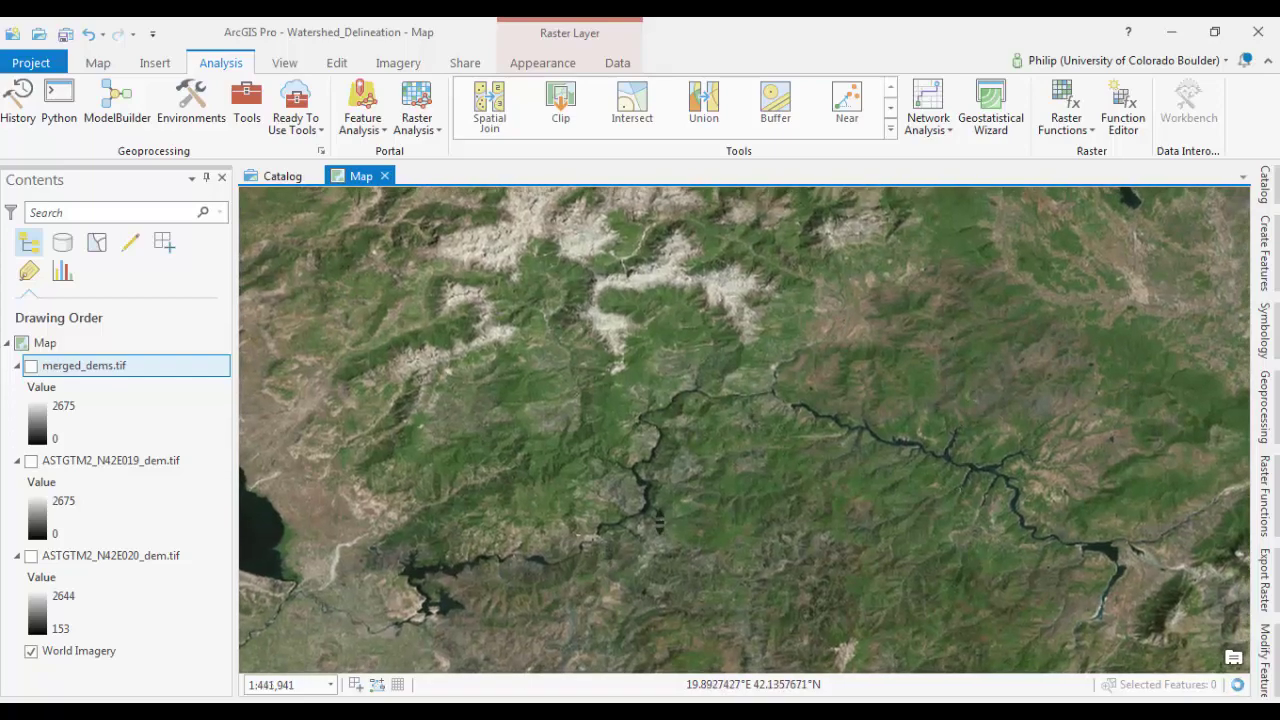
scroll(791, 460, down, 2)
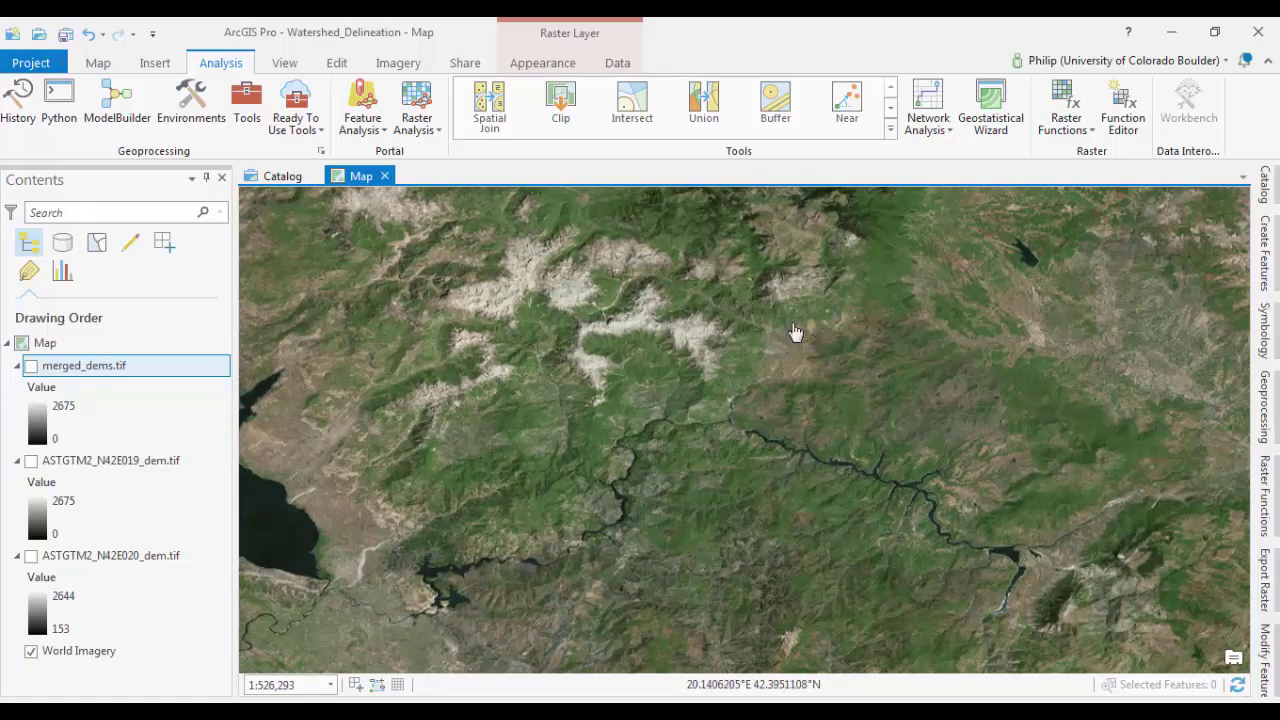
click(31, 367)
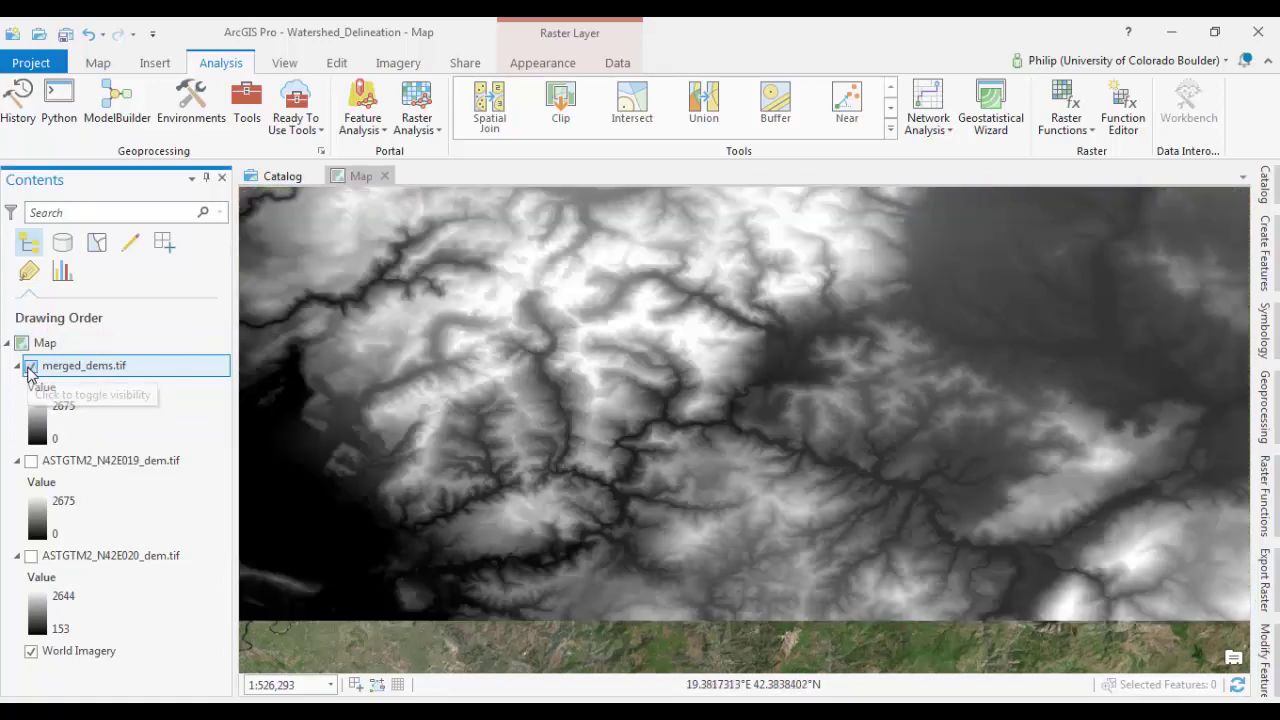
drag(690, 397, 674, 449)
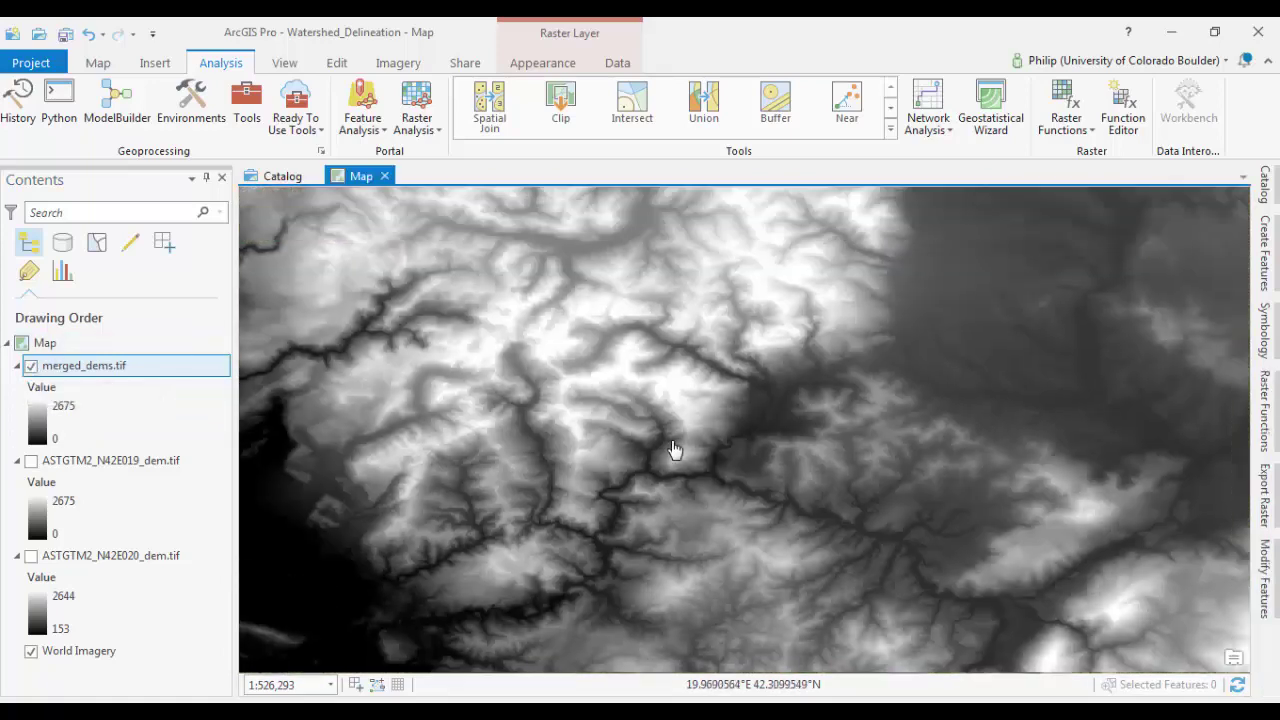
- Export merged_dems.tif as clipped_dem.tif with clipping geometry set to As Specified Below
right_click(94, 368)
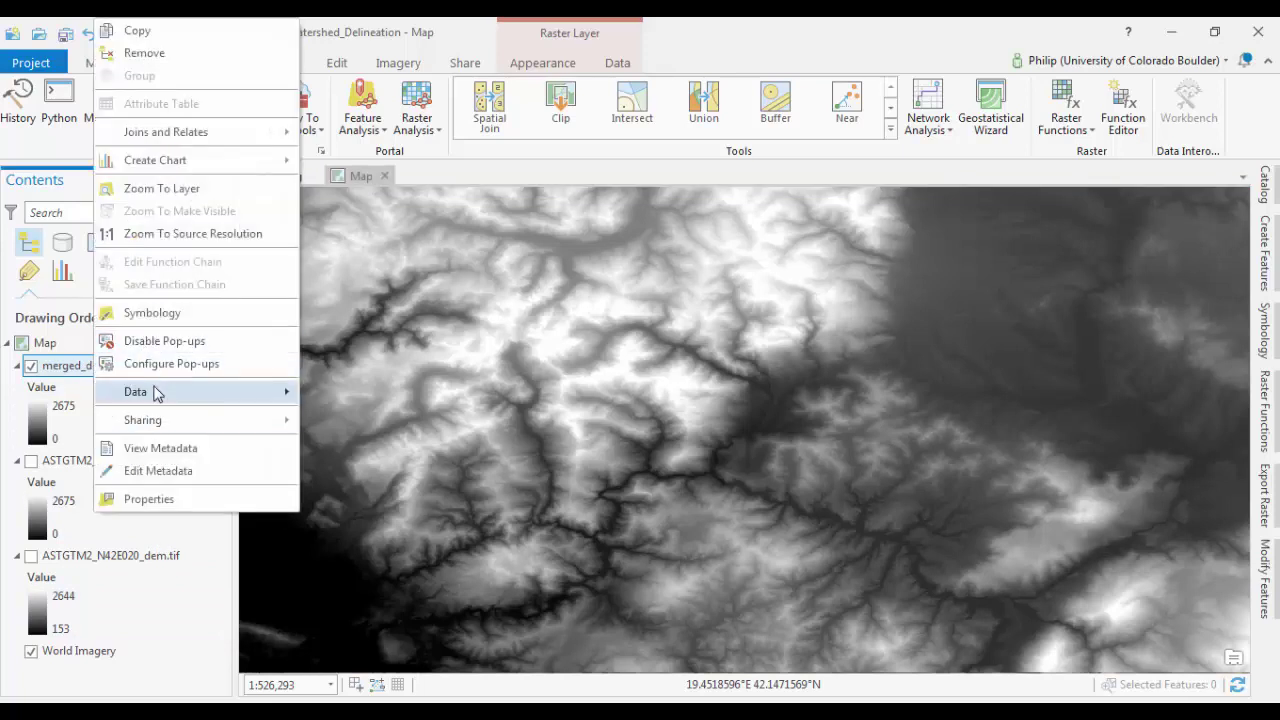
mouse_move(157, 393)
click(372, 392)
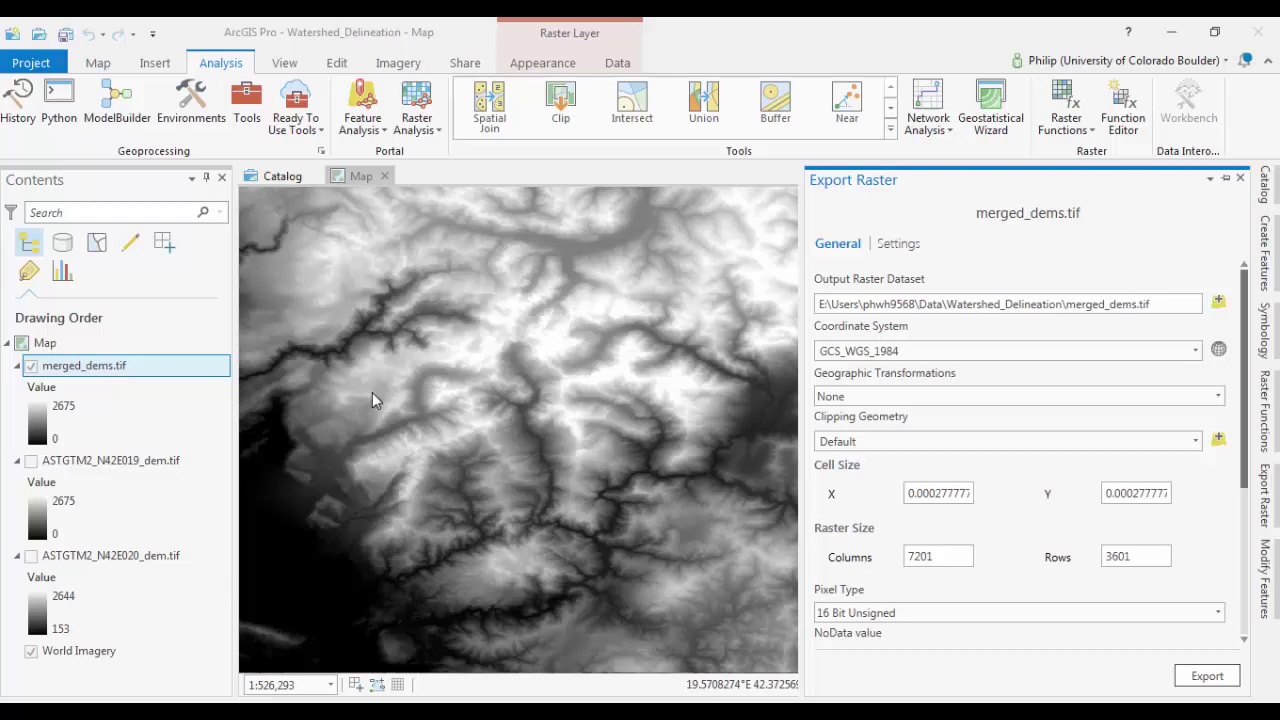
double_click(1137, 305)
key(ctrl+shift+Left)
text(clipp)
click(1195, 441)
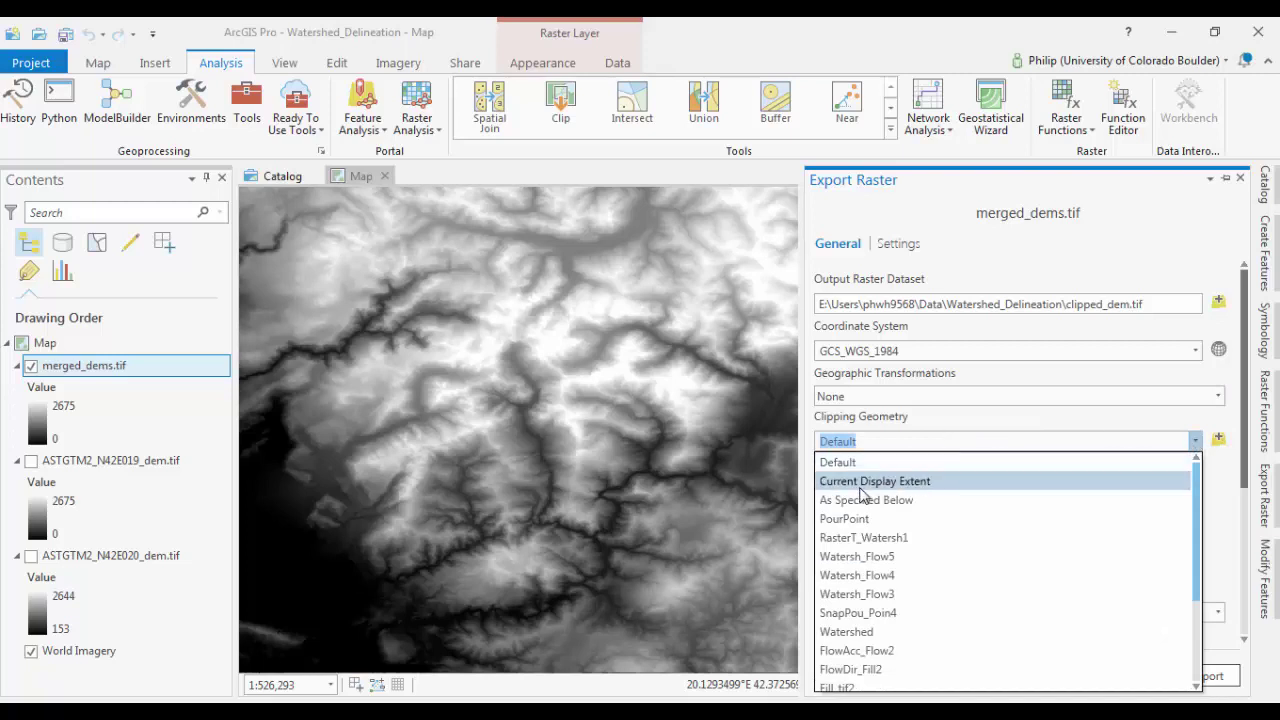
click(908, 497)
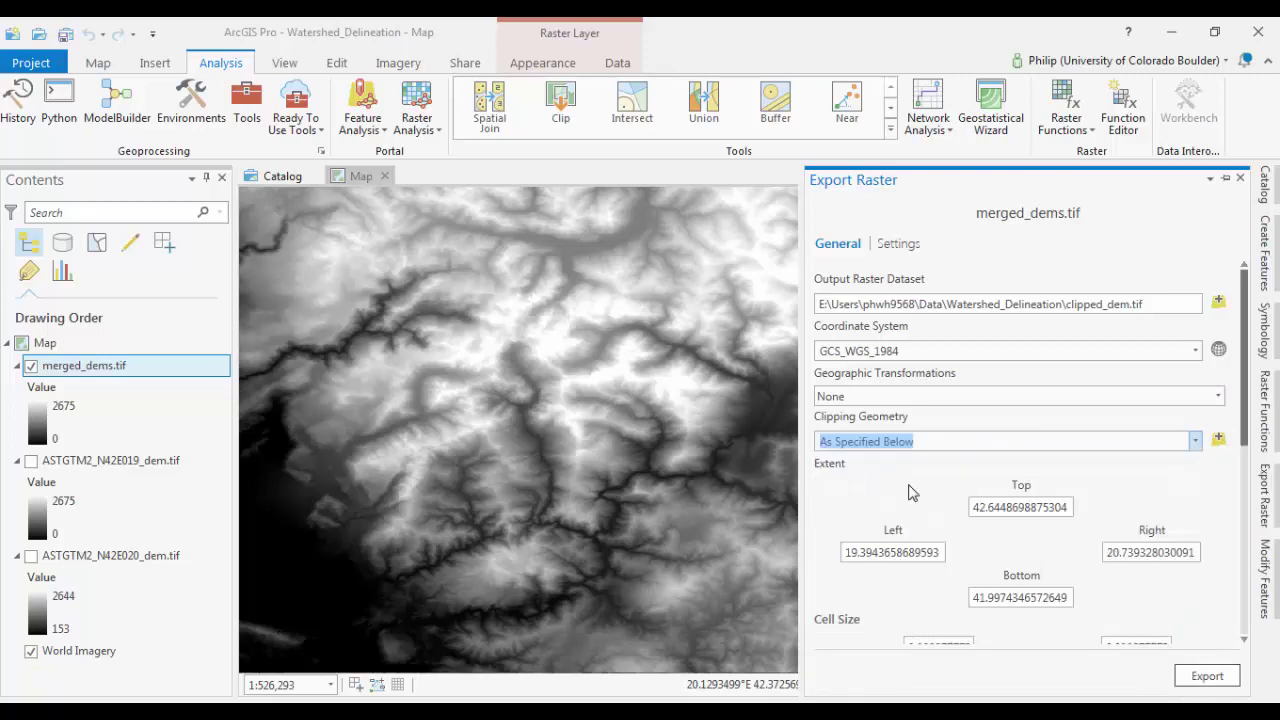
scroll(1210, 514, down, 5)
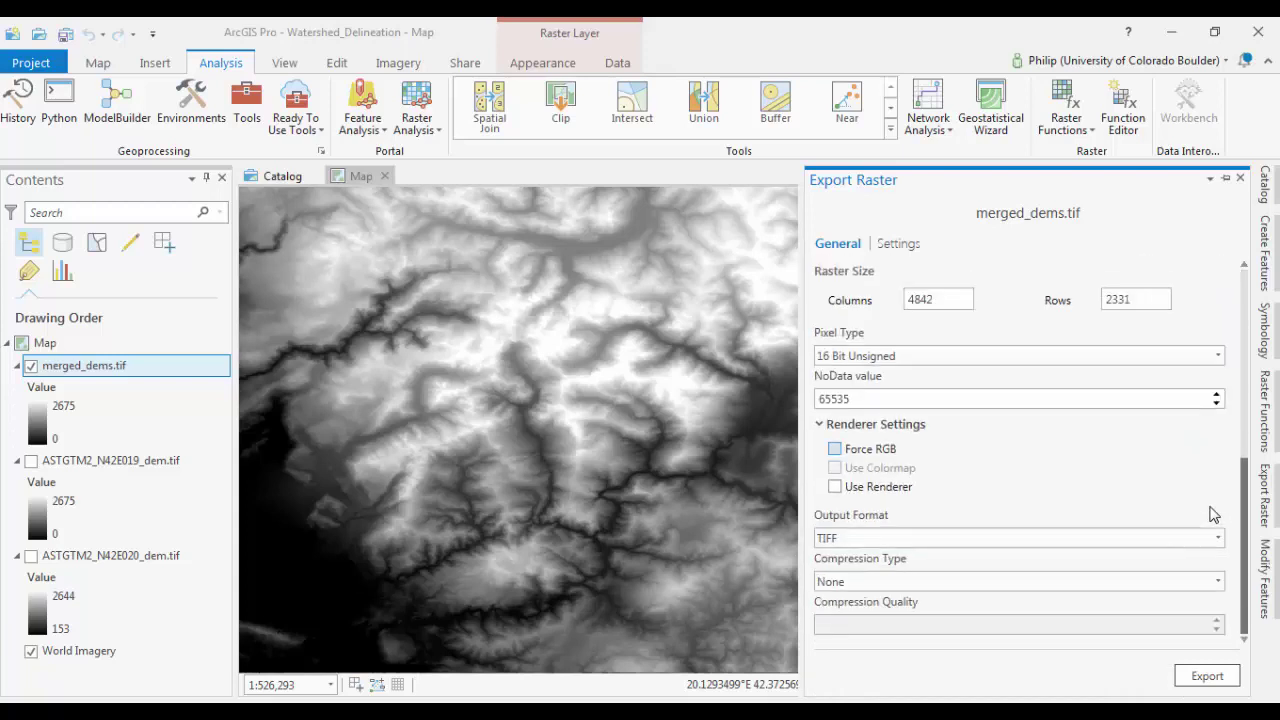
click(1208, 678)
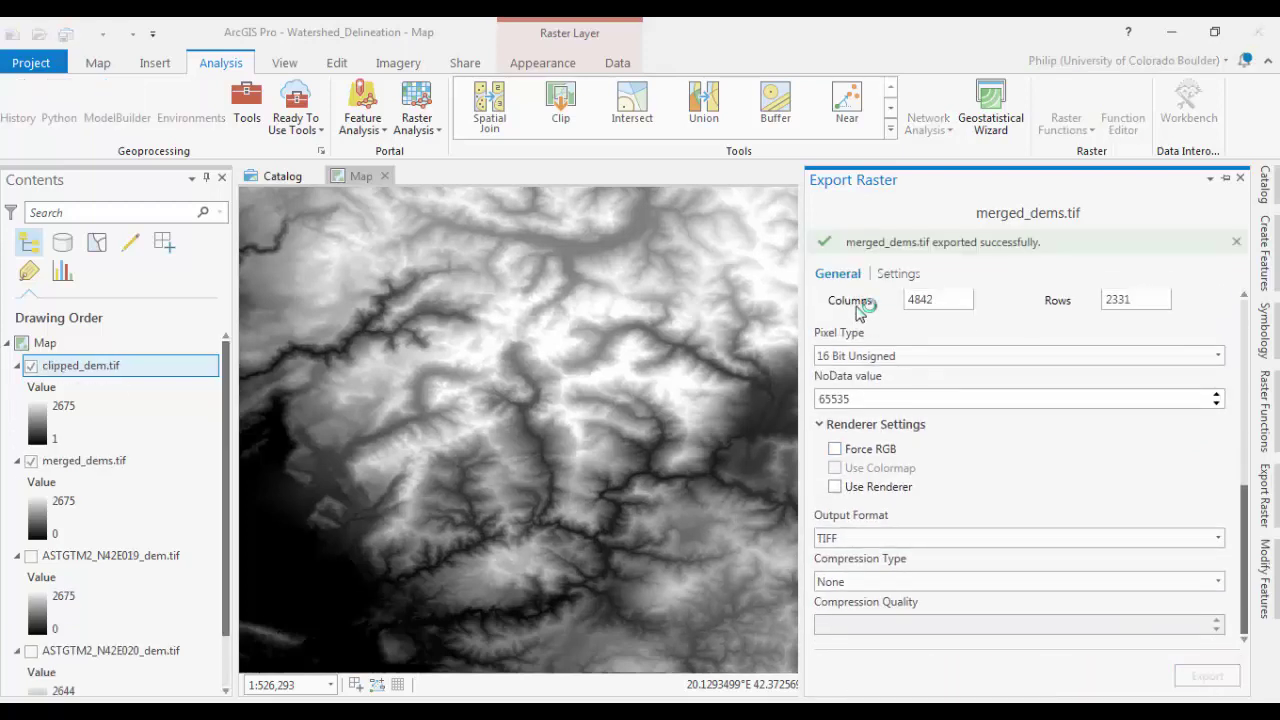
- Hide merged_dems.tif, then remove it and both ASTGTM2 DEM tiles from the map
click(31, 461)
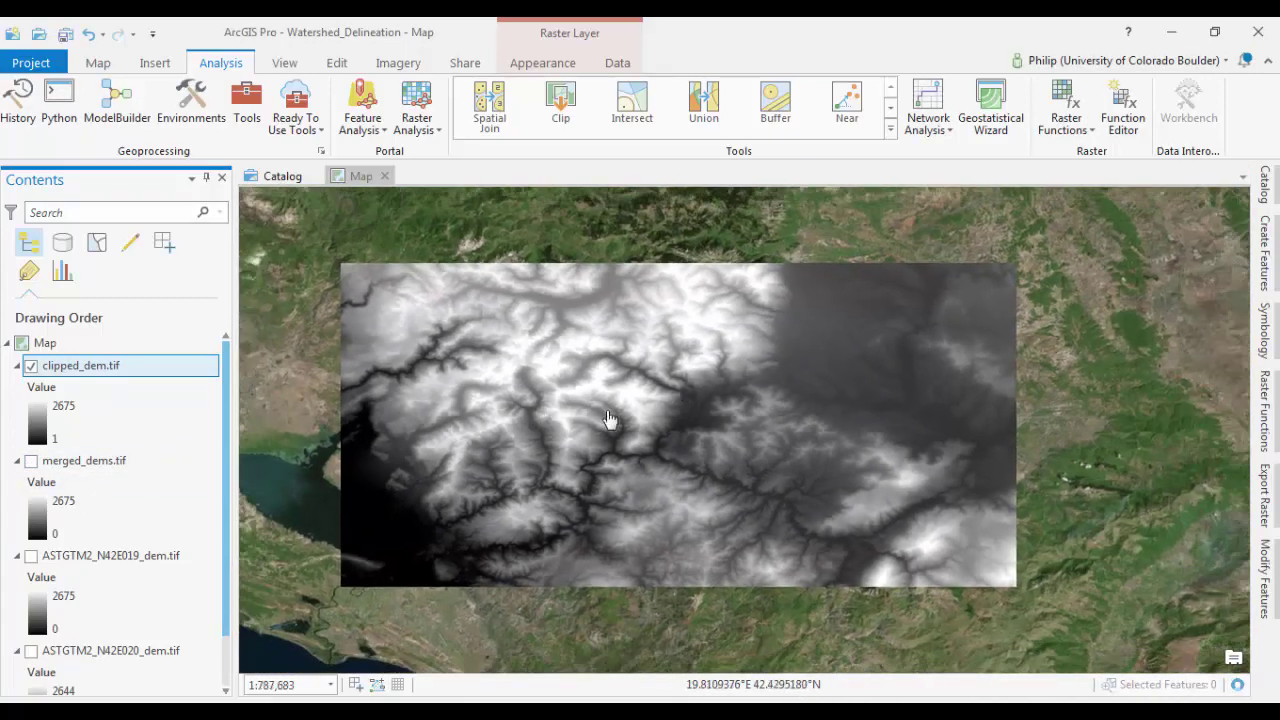
drag(634, 443, 623, 495)
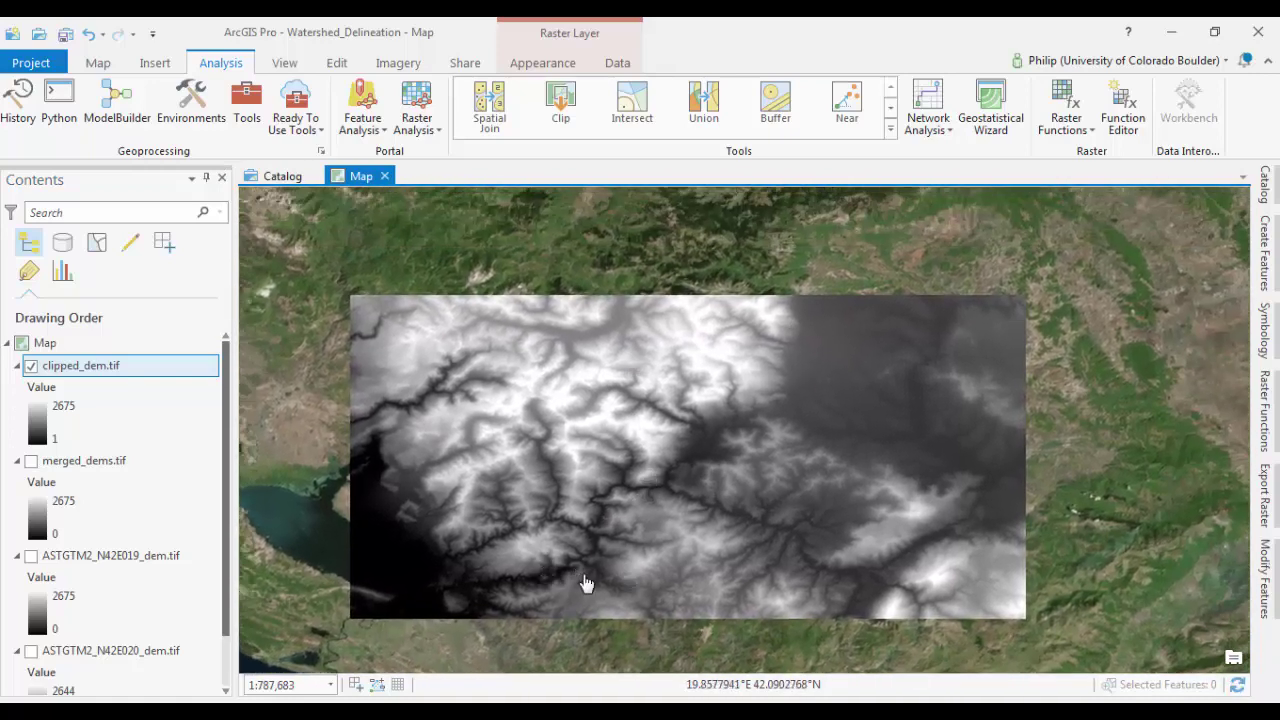
drag(583, 583, 554, 589)
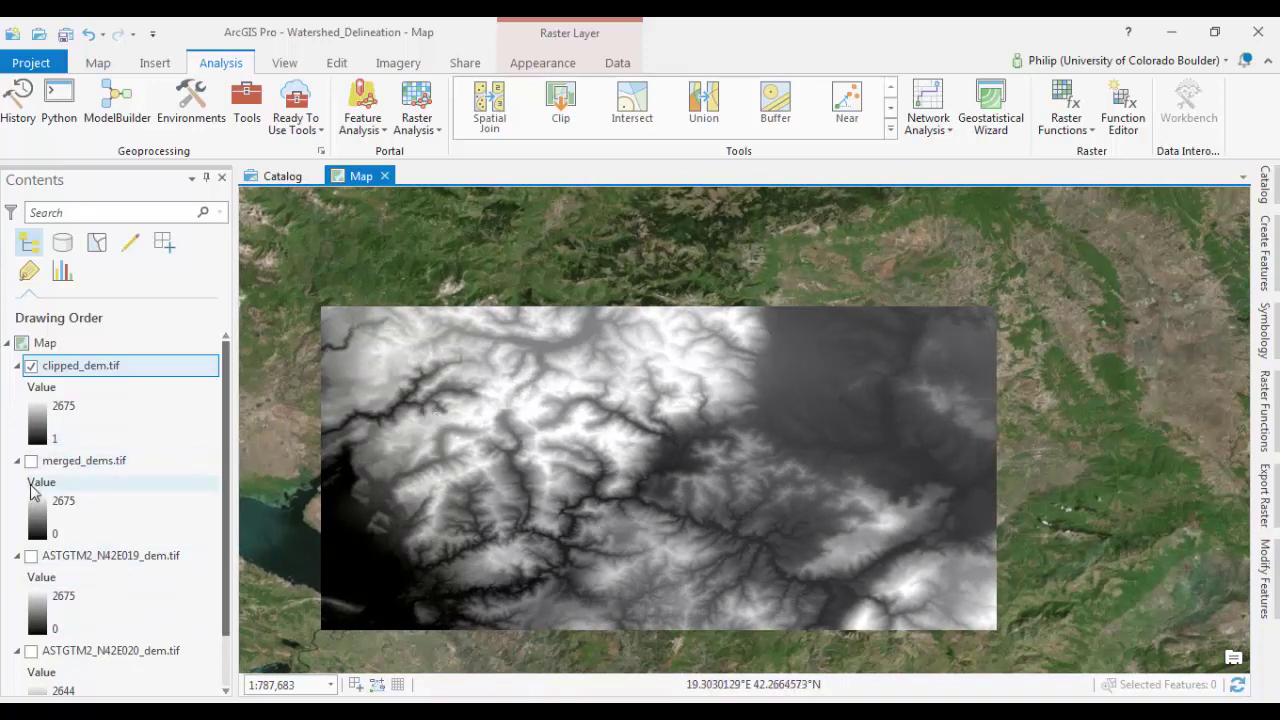
click(90, 462)
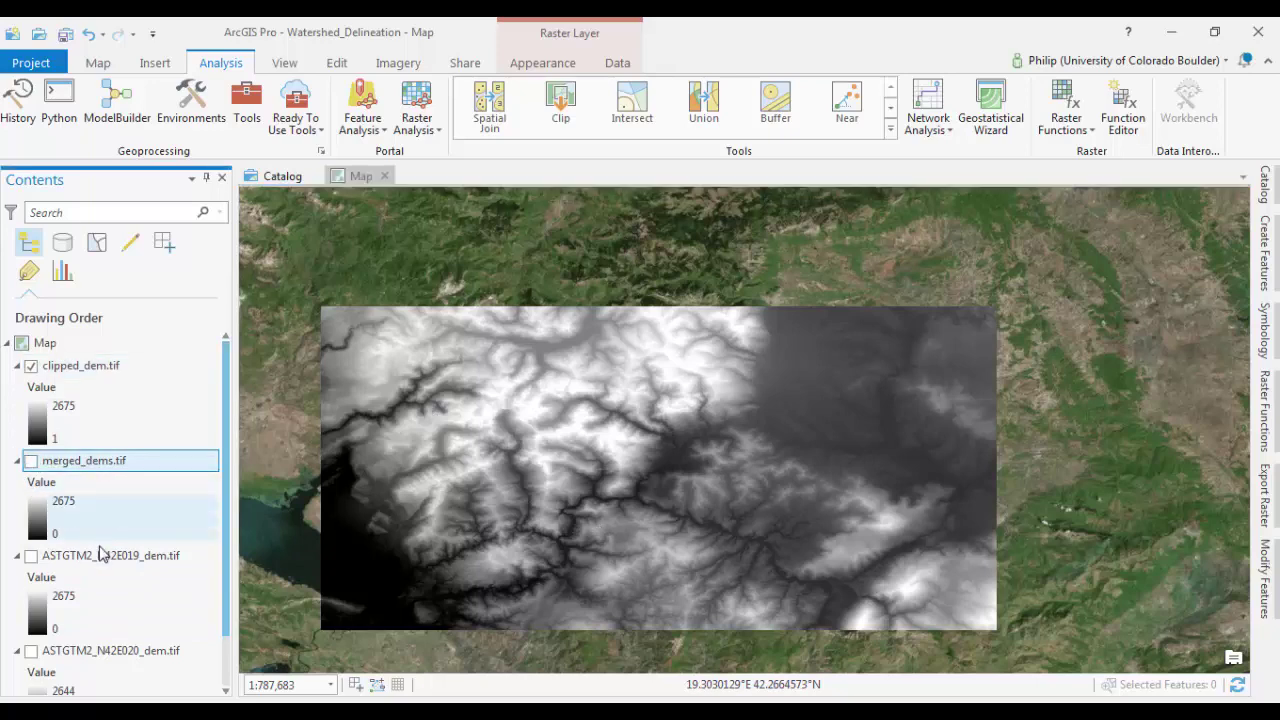
shift+click(103, 651)
right_click(103, 652)
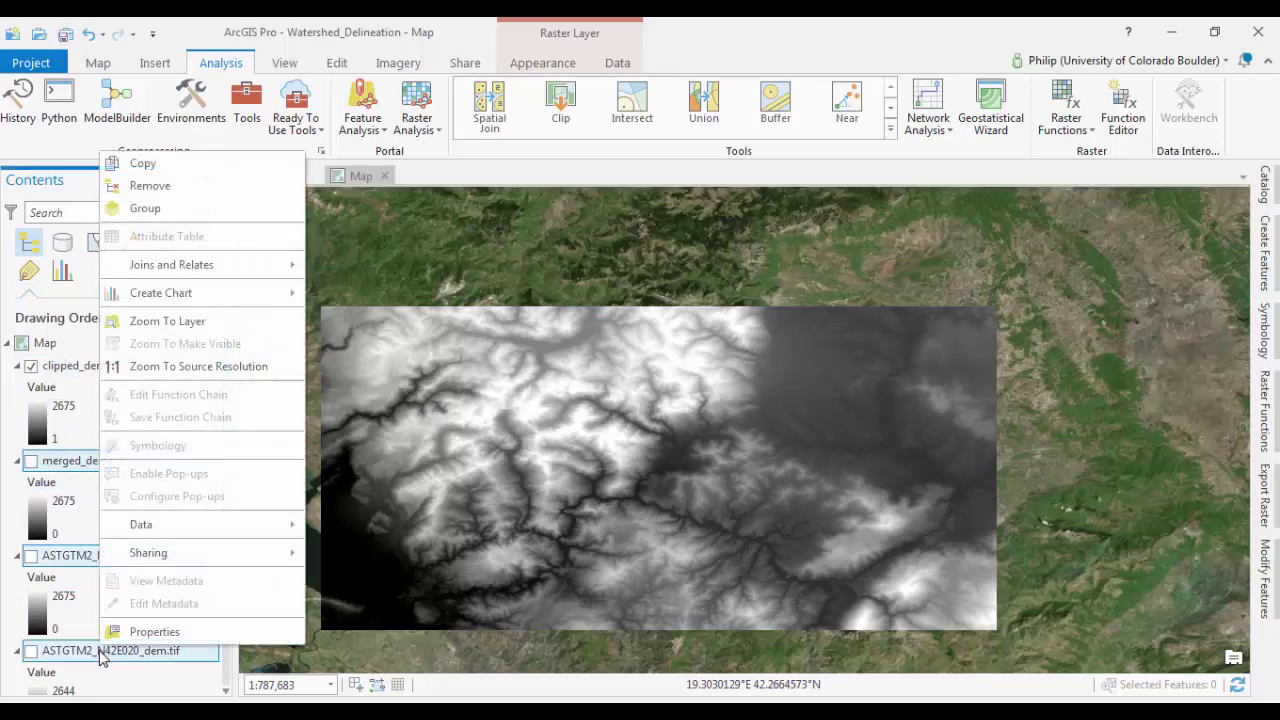
click(183, 187)
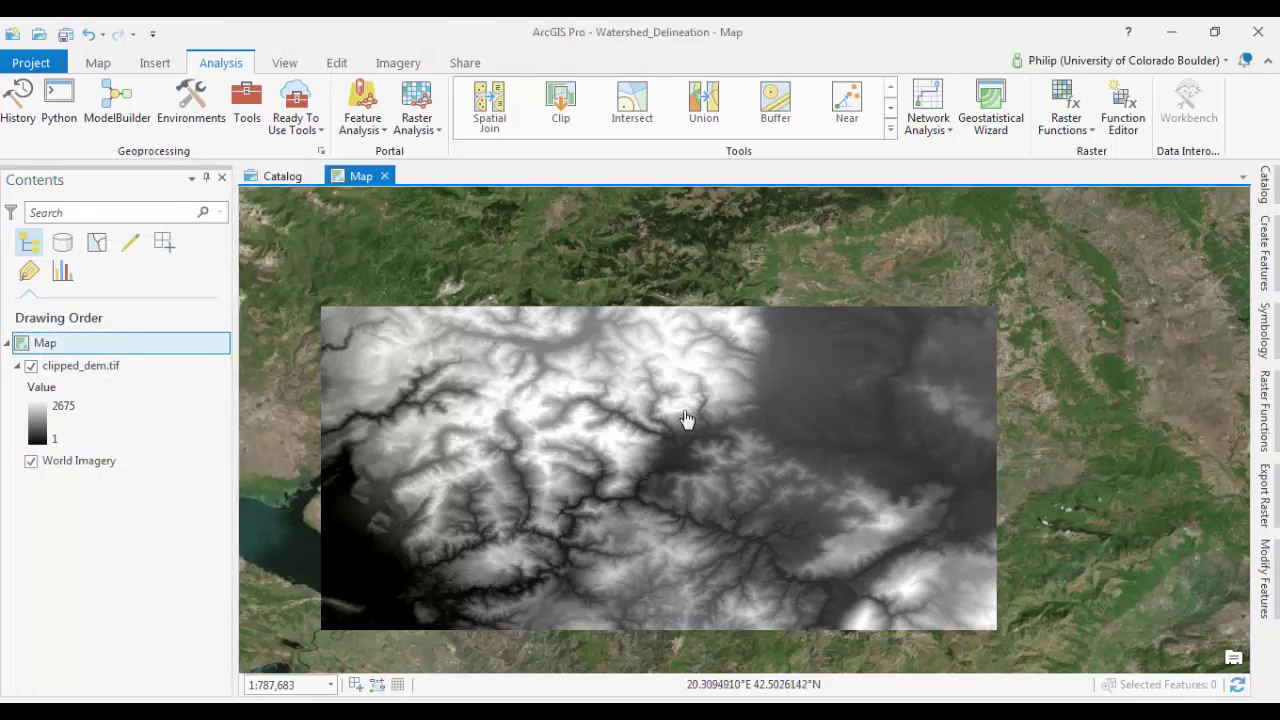
- Open the Fill tool from Spatial Analyst Tools > Hydrology in the geoprocessing toolboxes
drag(677, 429, 718, 423)
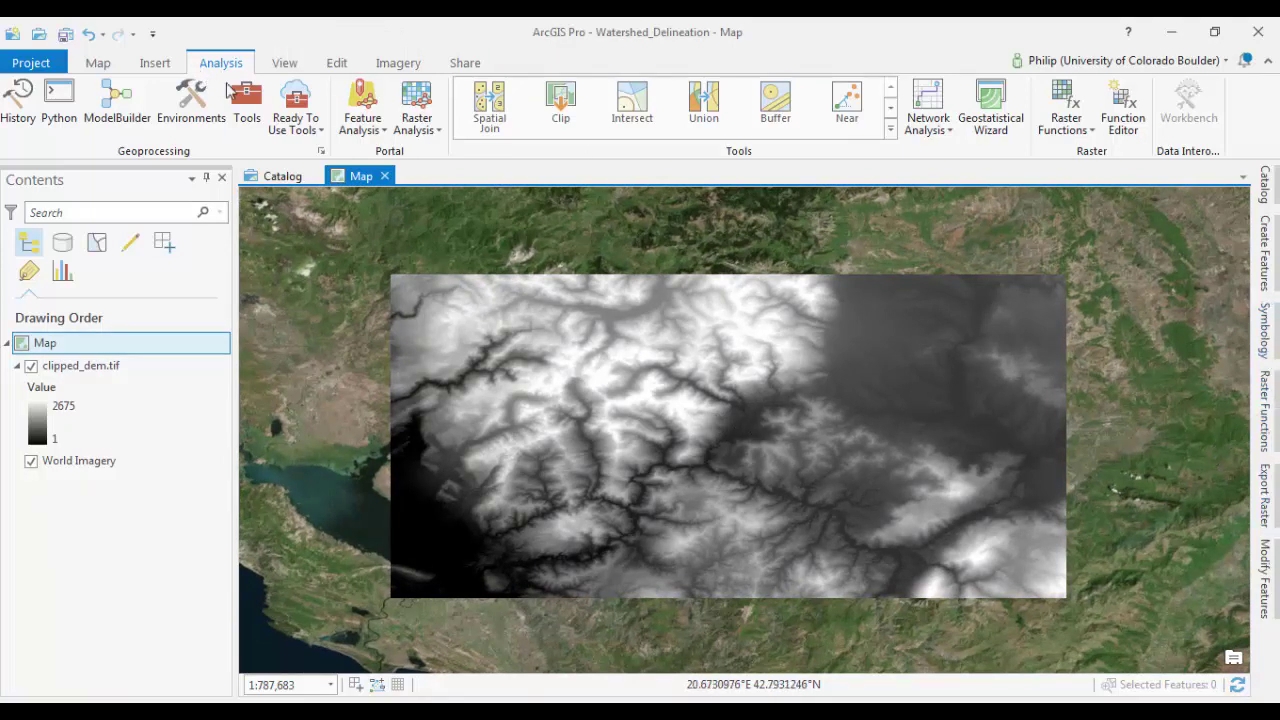
click(245, 100)
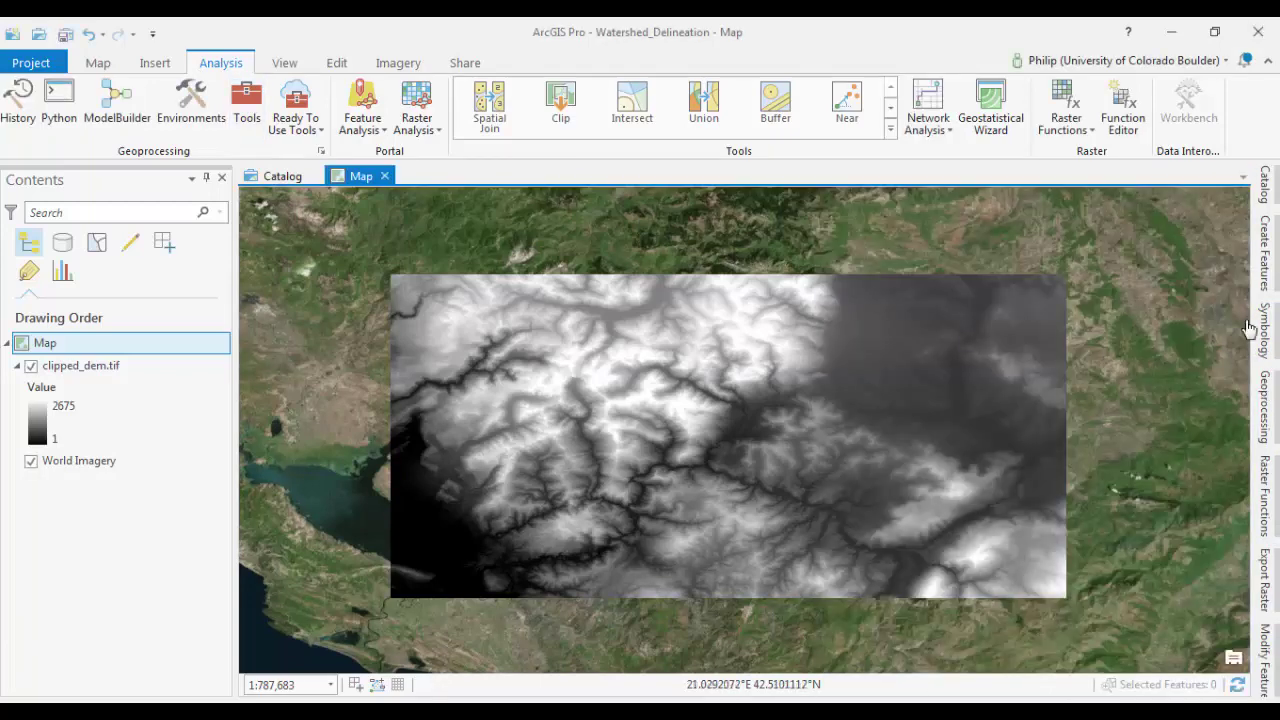
click(1264, 410)
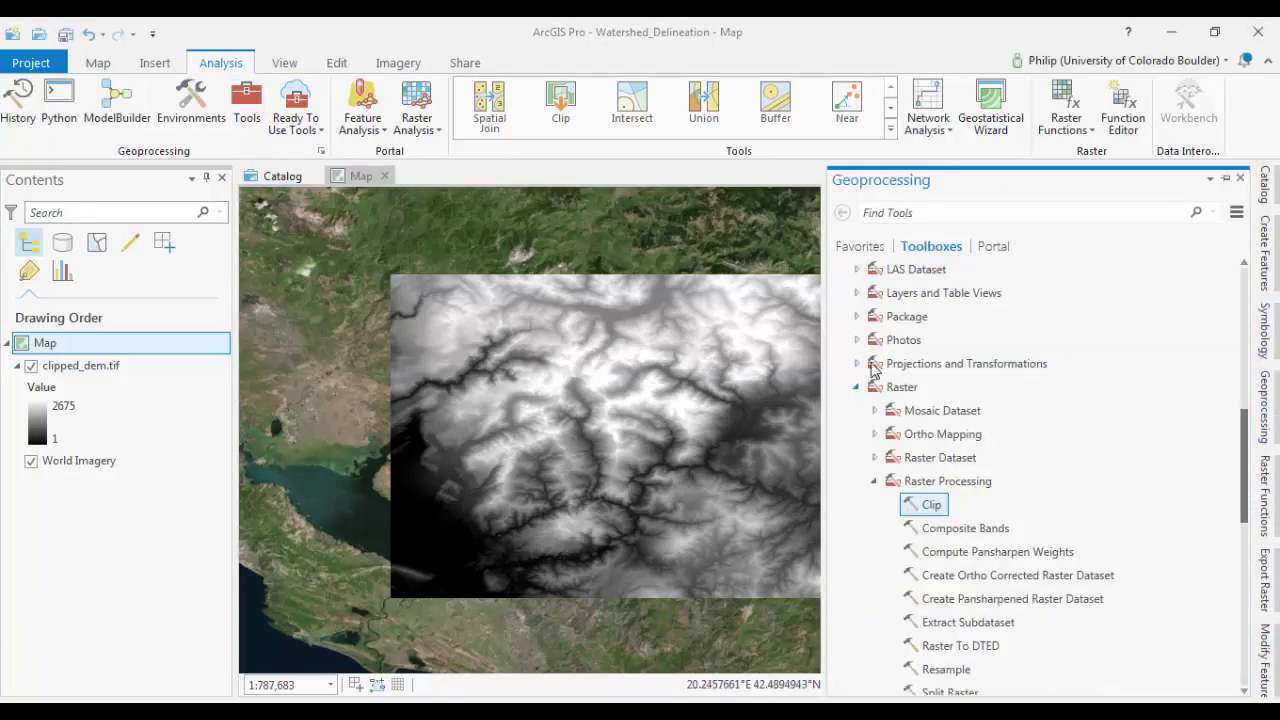
scroll(875, 367, up, 10)
scroll(868, 340, down, 8)
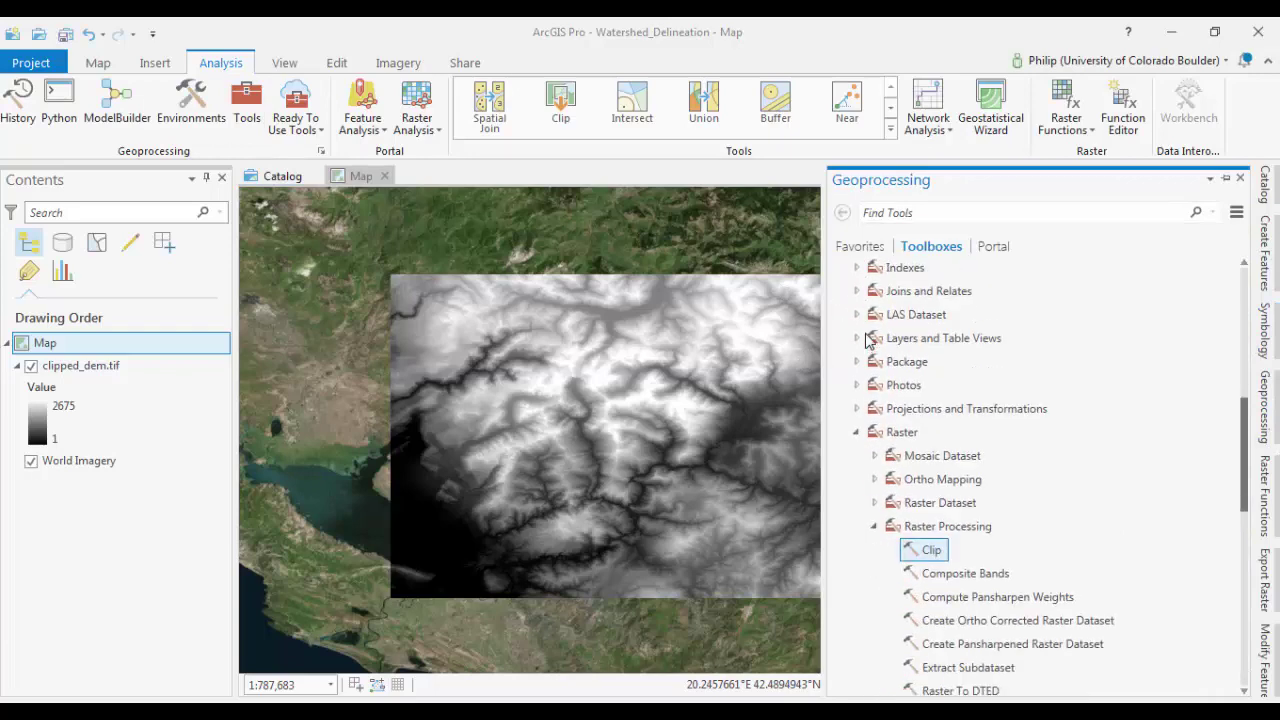
click(856, 431)
scroll(857, 430, up, 5)
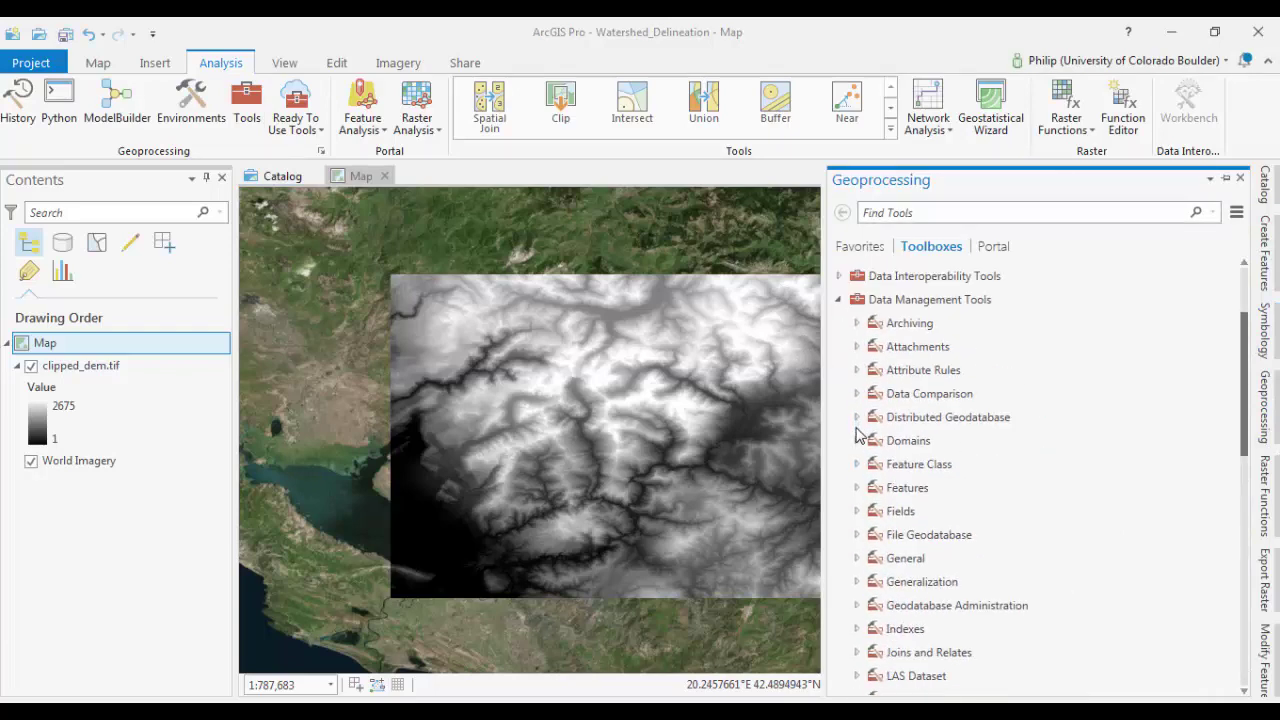
click(839, 300)
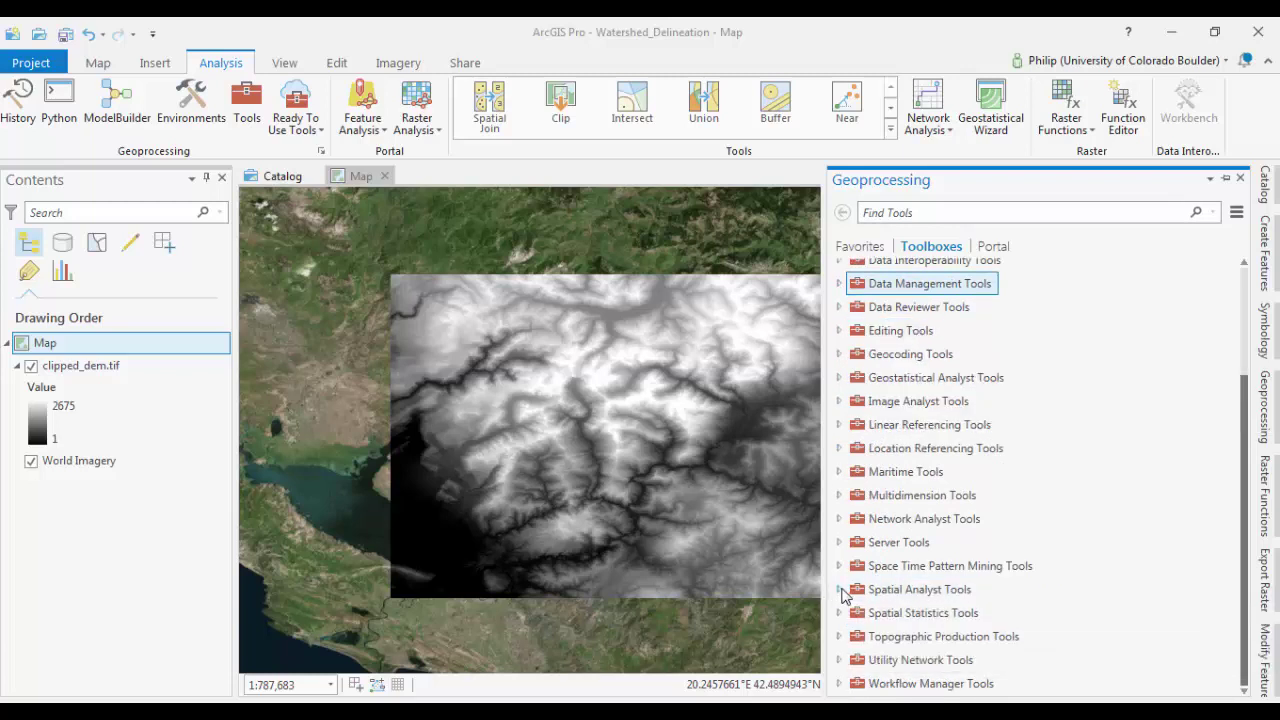
click(840, 590)
scroll(963, 558, down, 3)
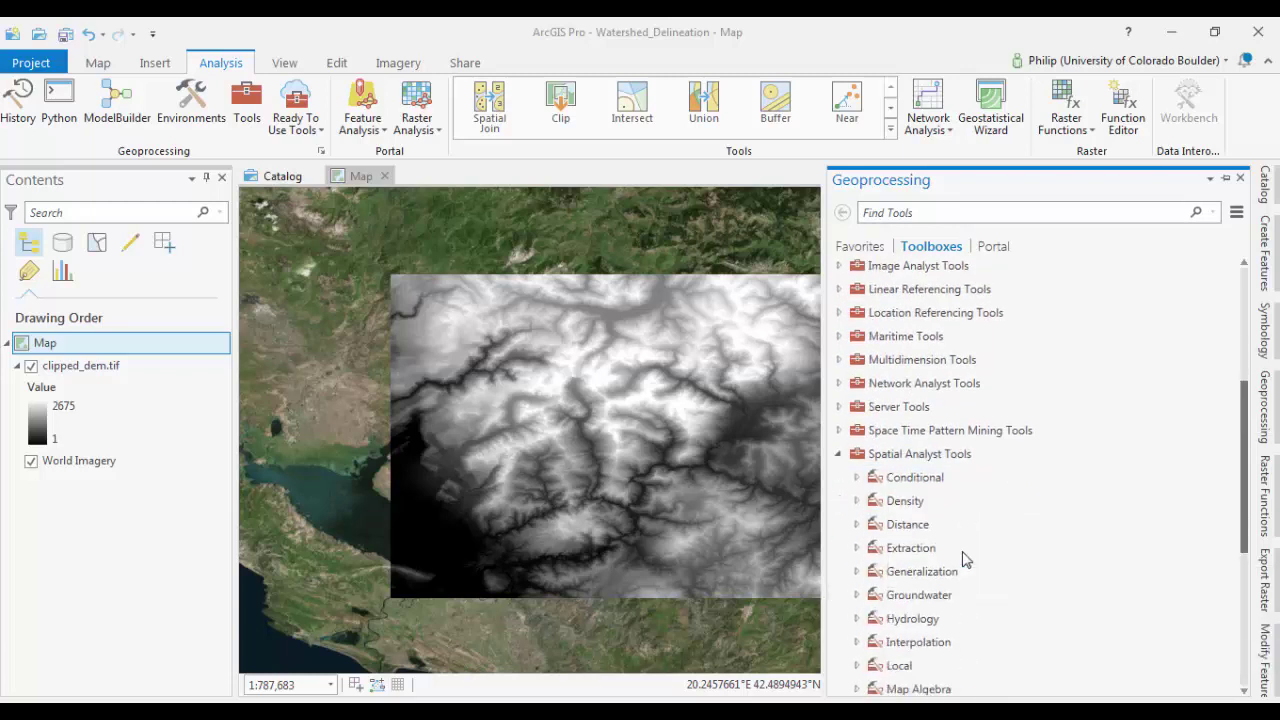
scroll(963, 558, down, 2)
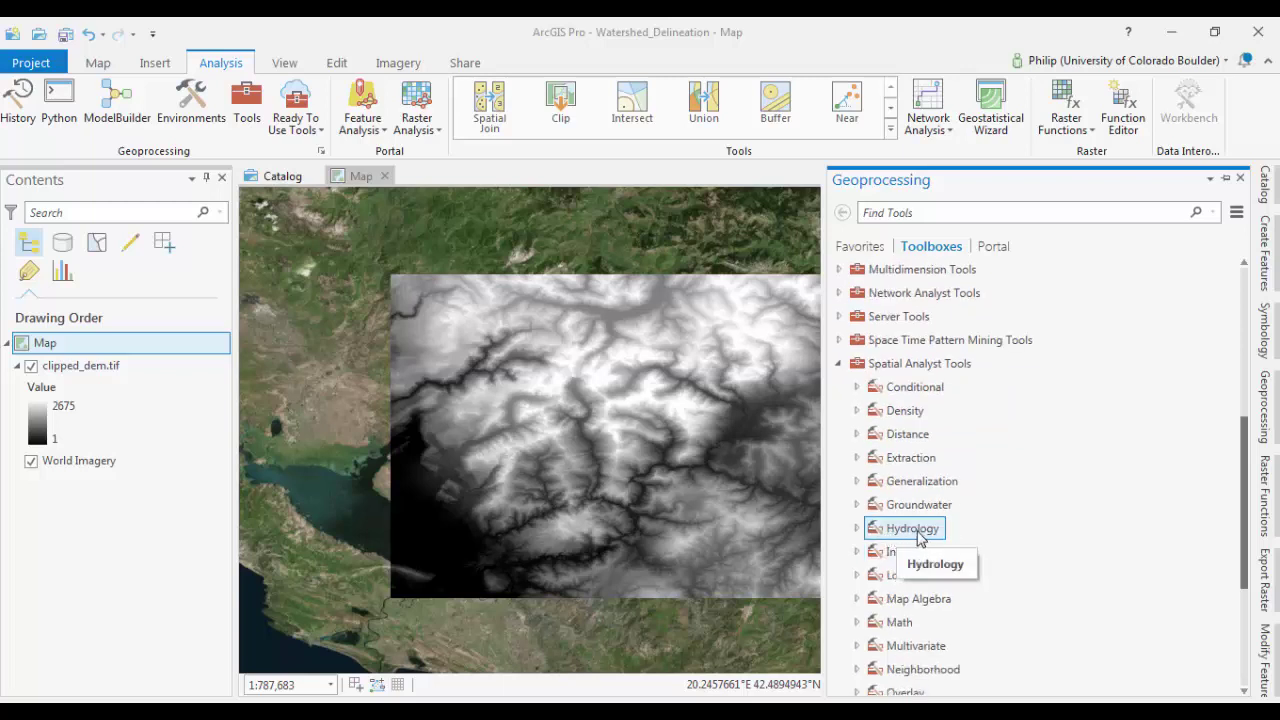
click(857, 528)
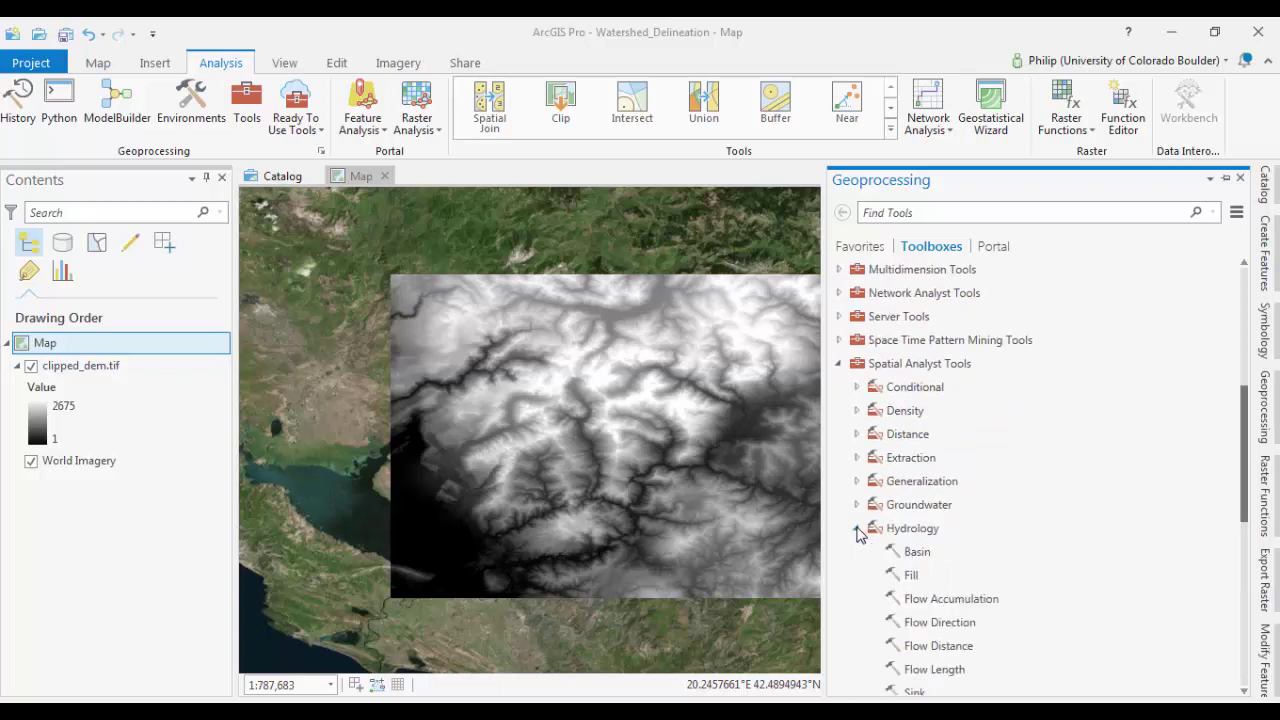
click(914, 579)
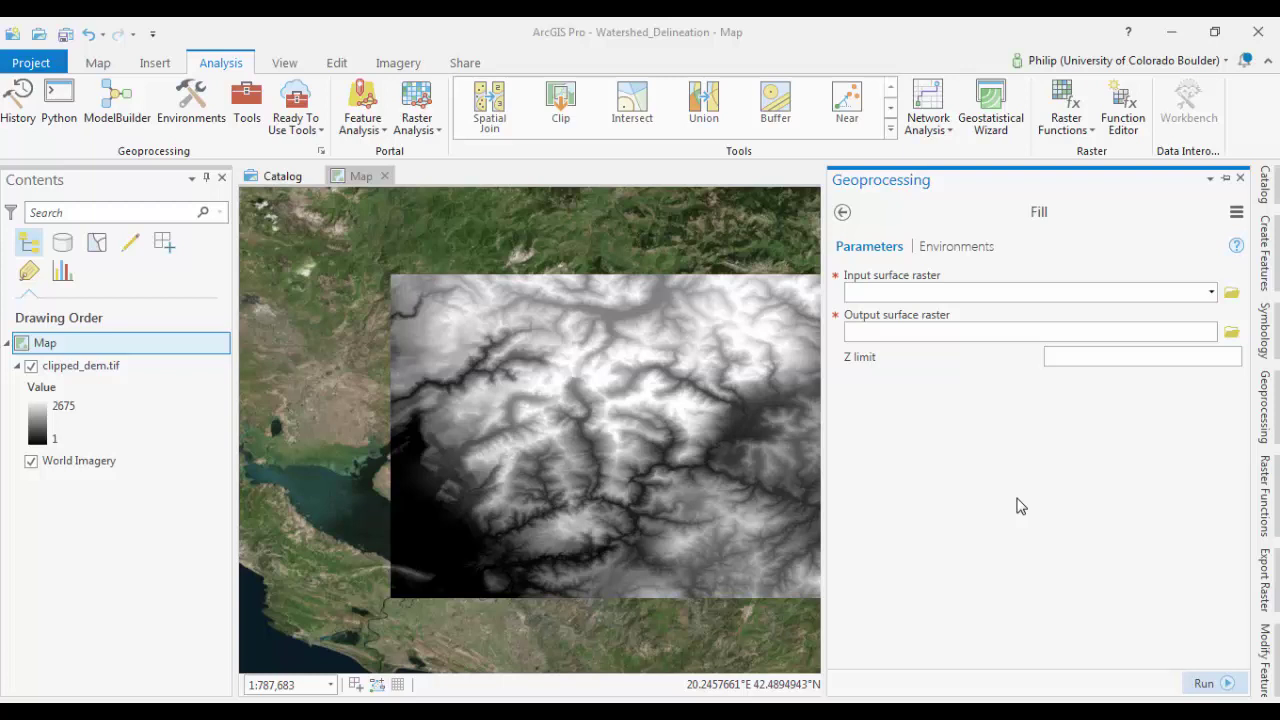
- Run Fill on clipped_dem.tif with the output raster named dem_filled
click(1211, 292)
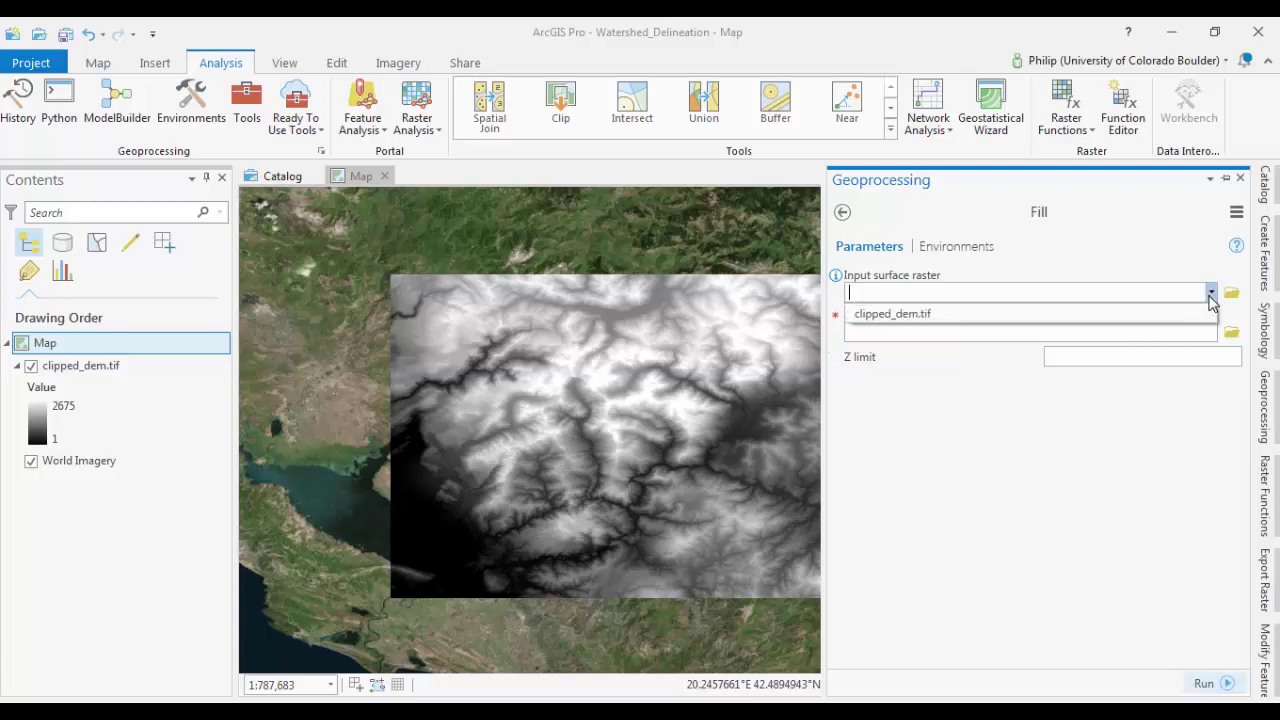
click(1105, 316)
click(1047, 332)
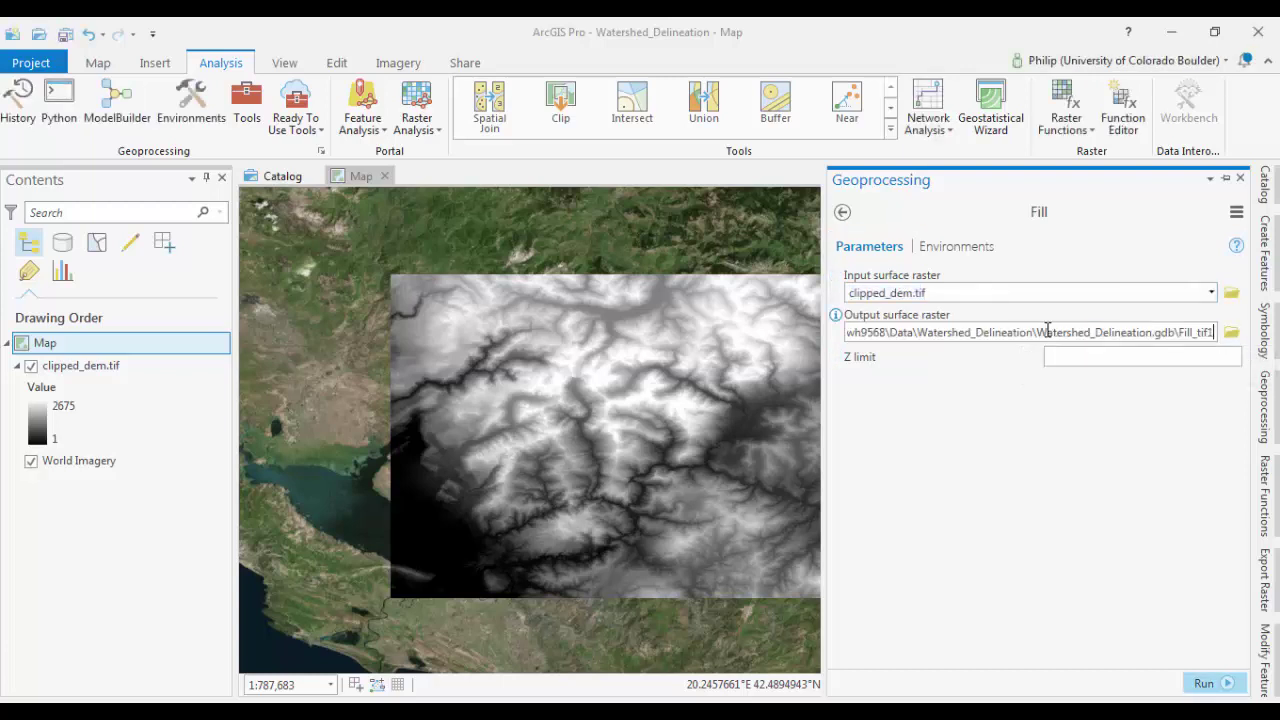
key(shift+End)
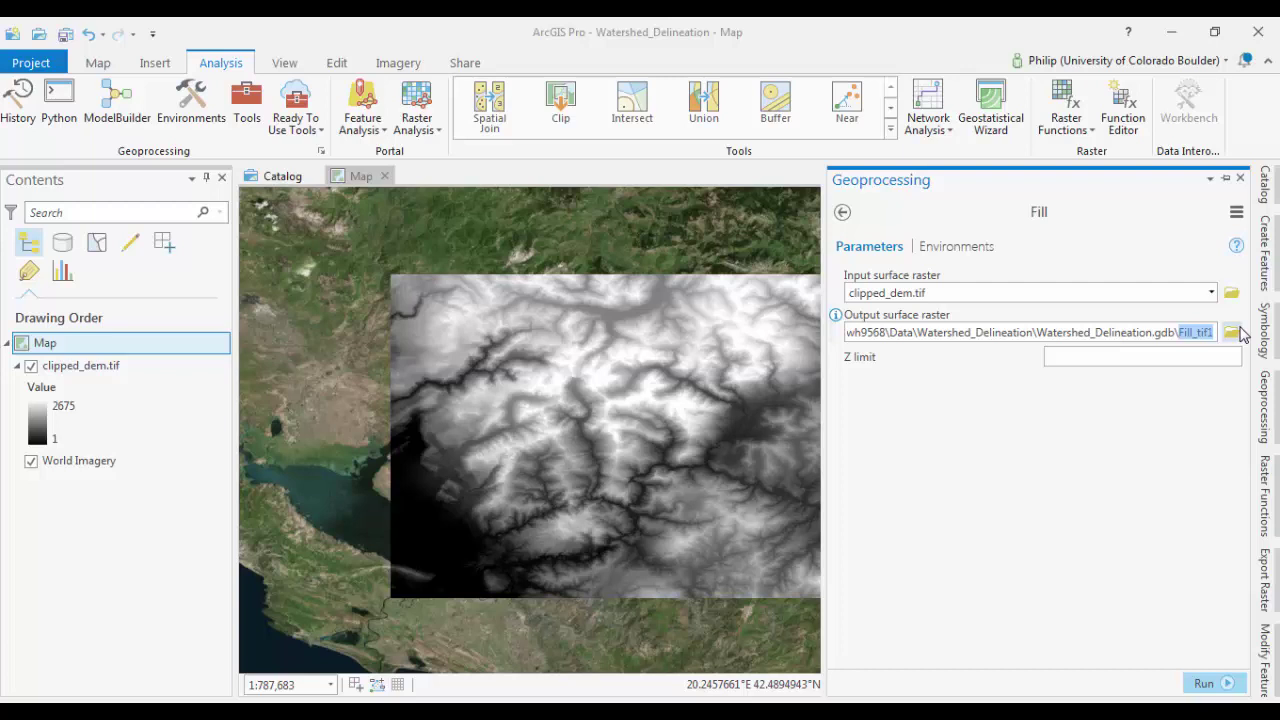
text(dem_fille)
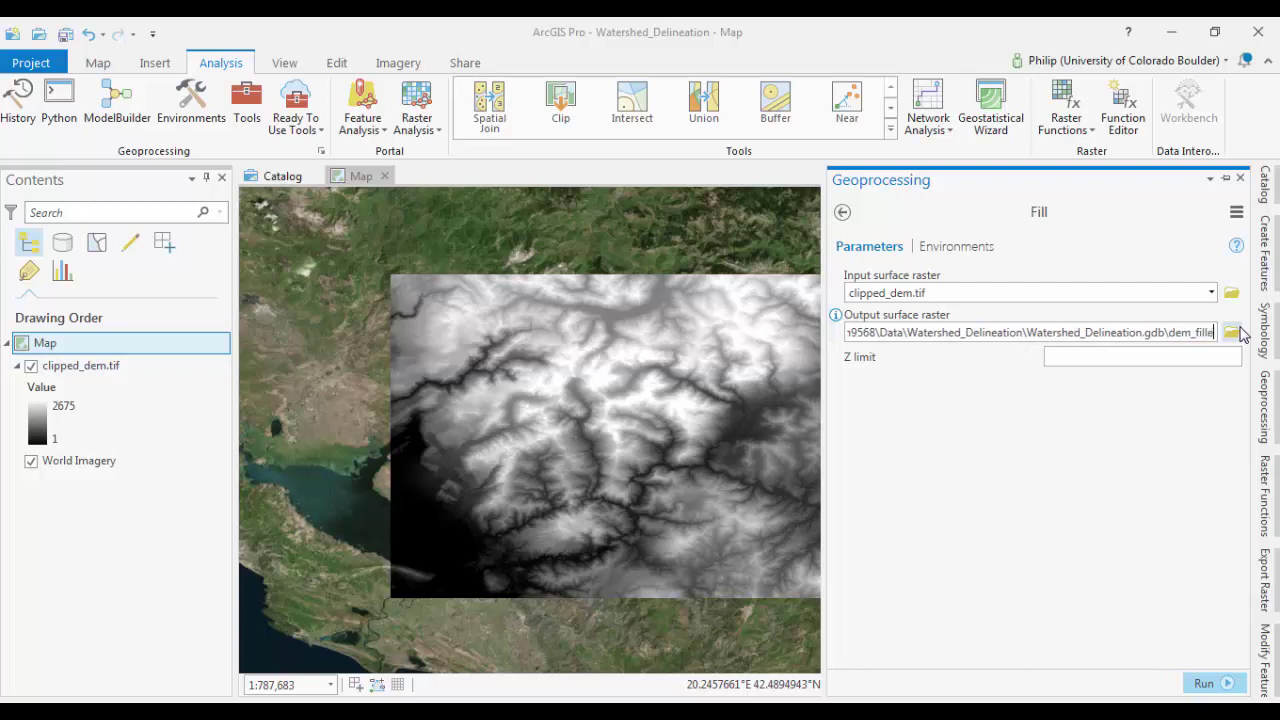
text(d)
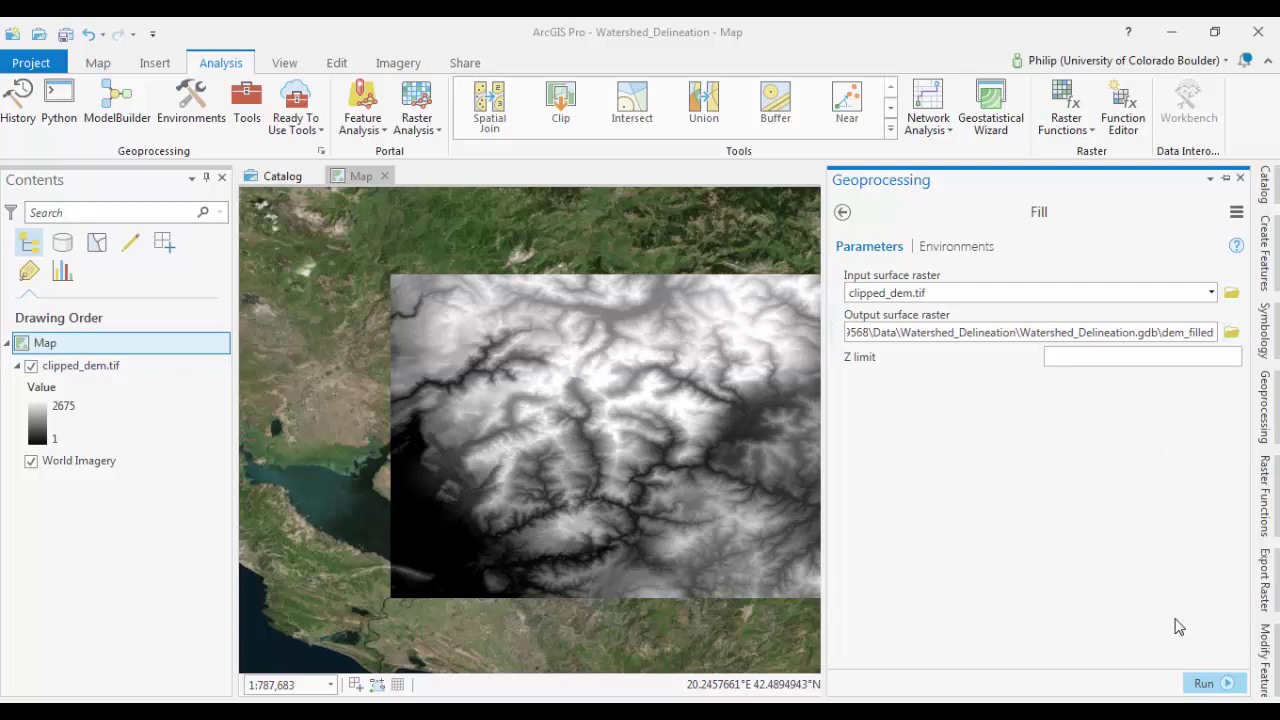
click(1204, 683)
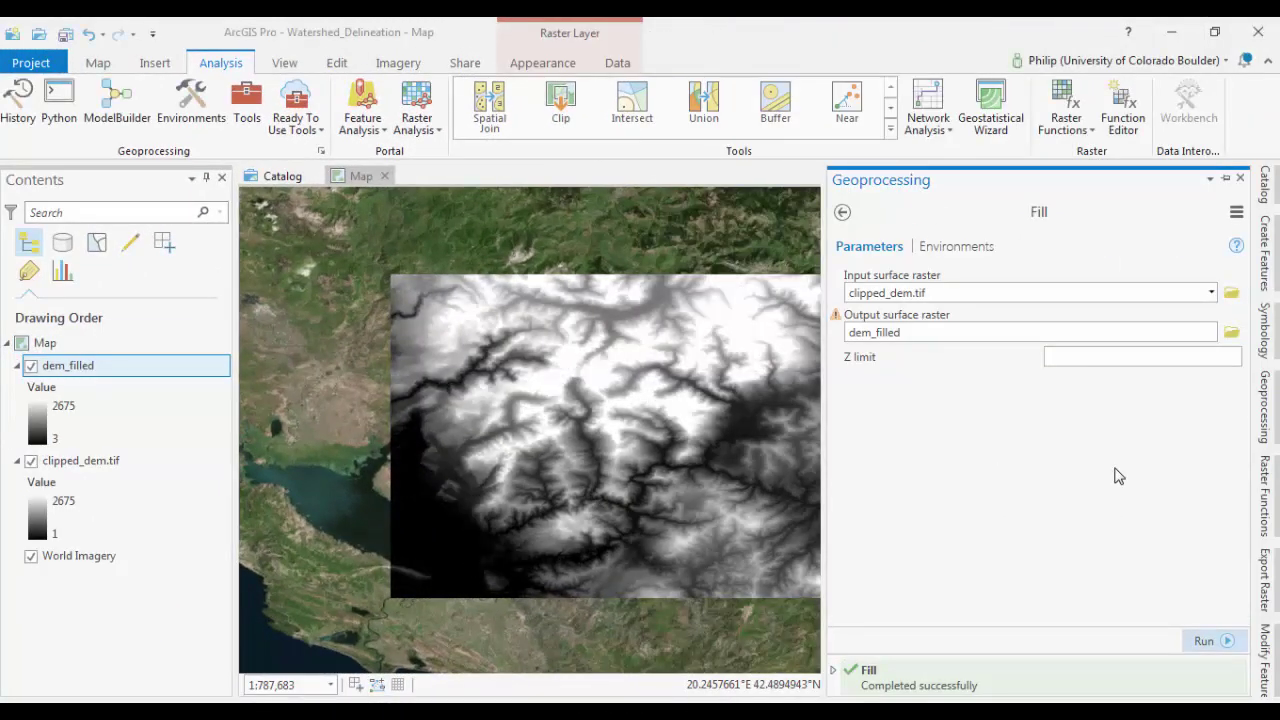
- Check the Fill run details, recentre the dem_filled raster, and bring the Fill result back
click(833, 670)
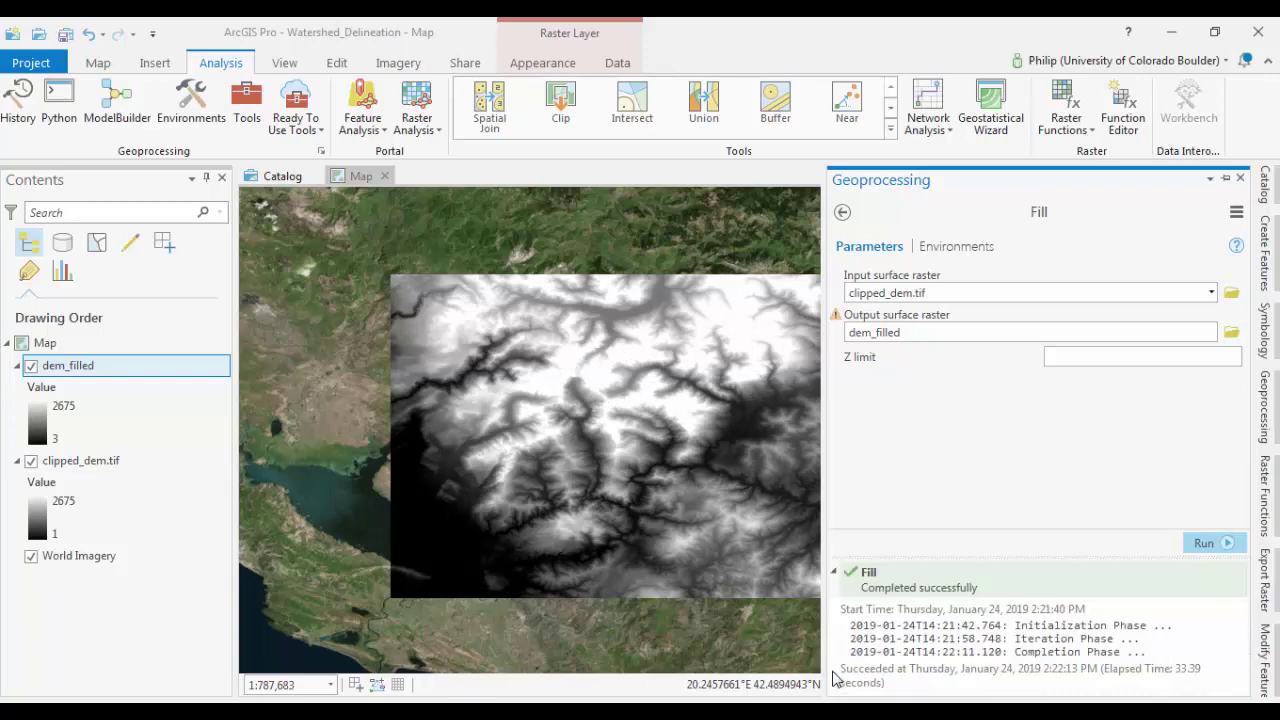
click(726, 423)
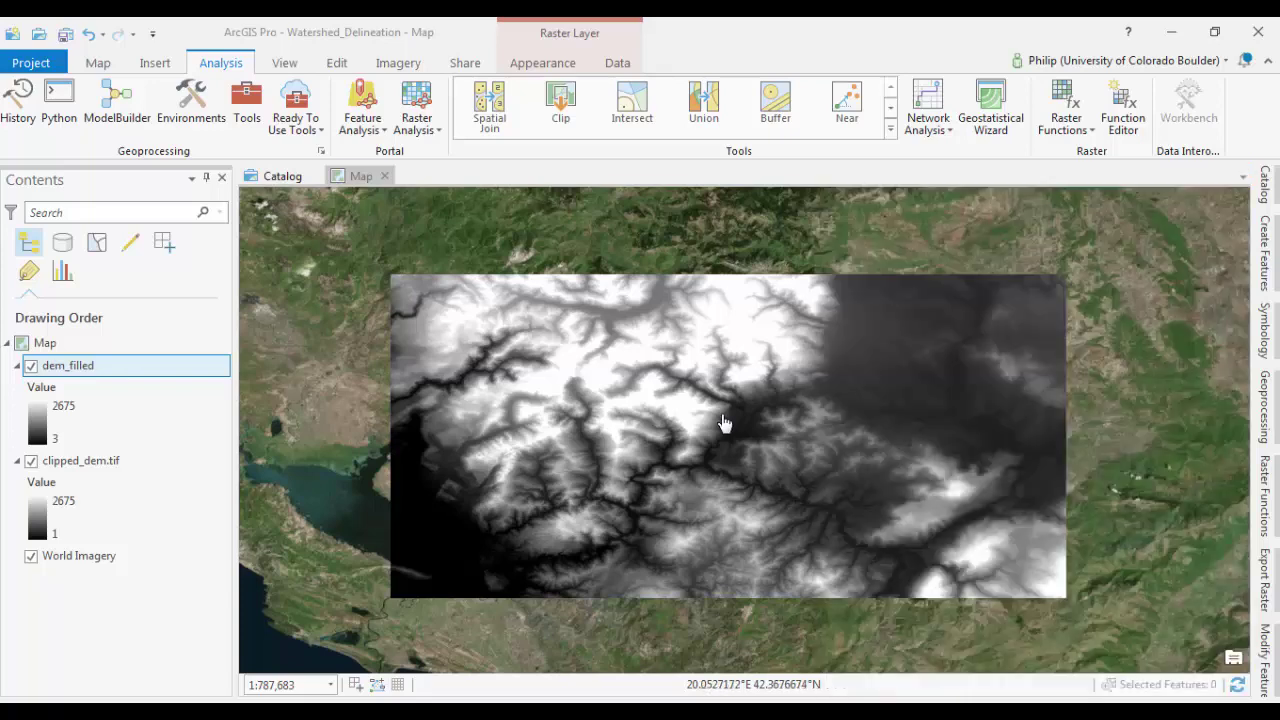
drag(726, 423, 725, 451)
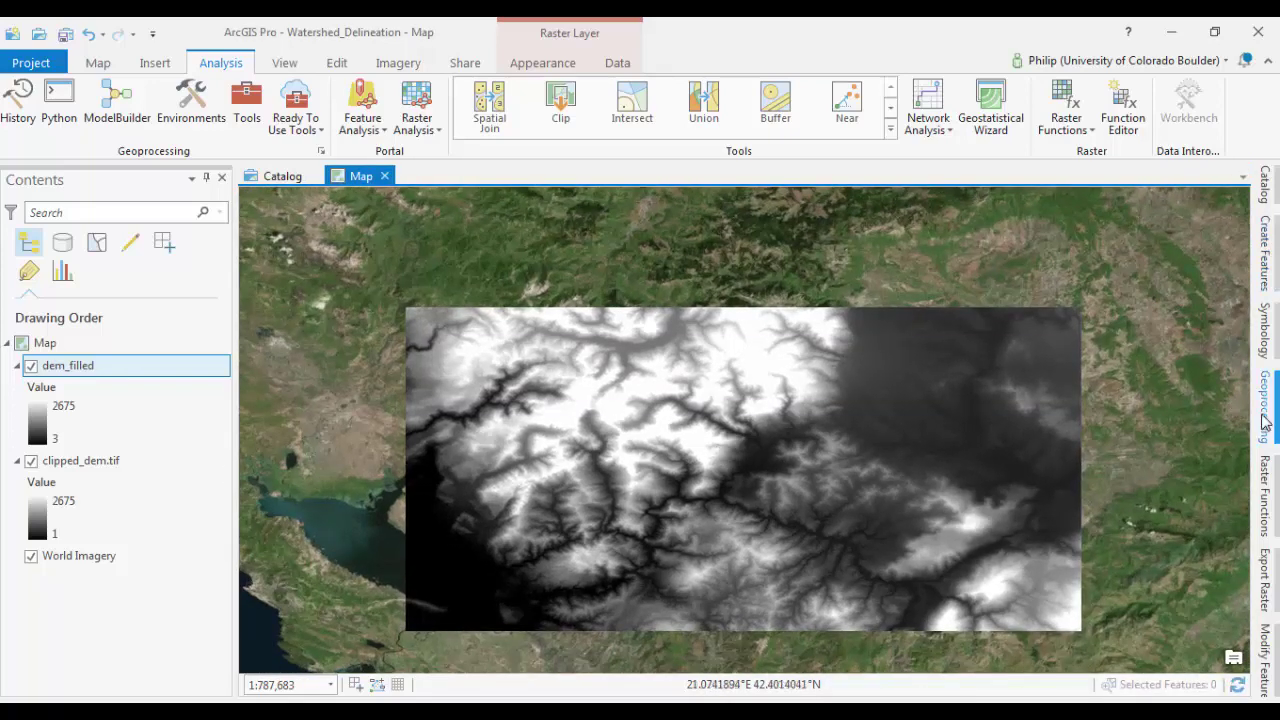
click(1266, 428)
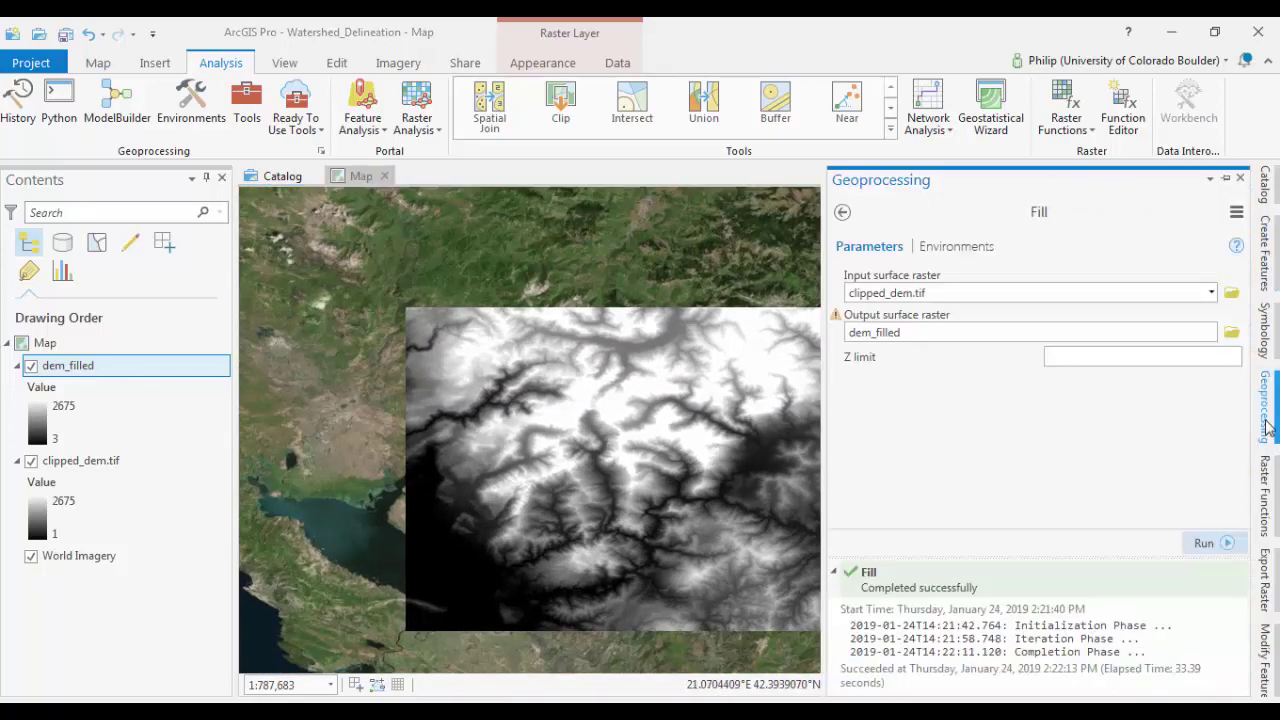
- Run Flow Direction on dem_filled with output named FlowDirection, then pan to inspect it
click(843, 214)
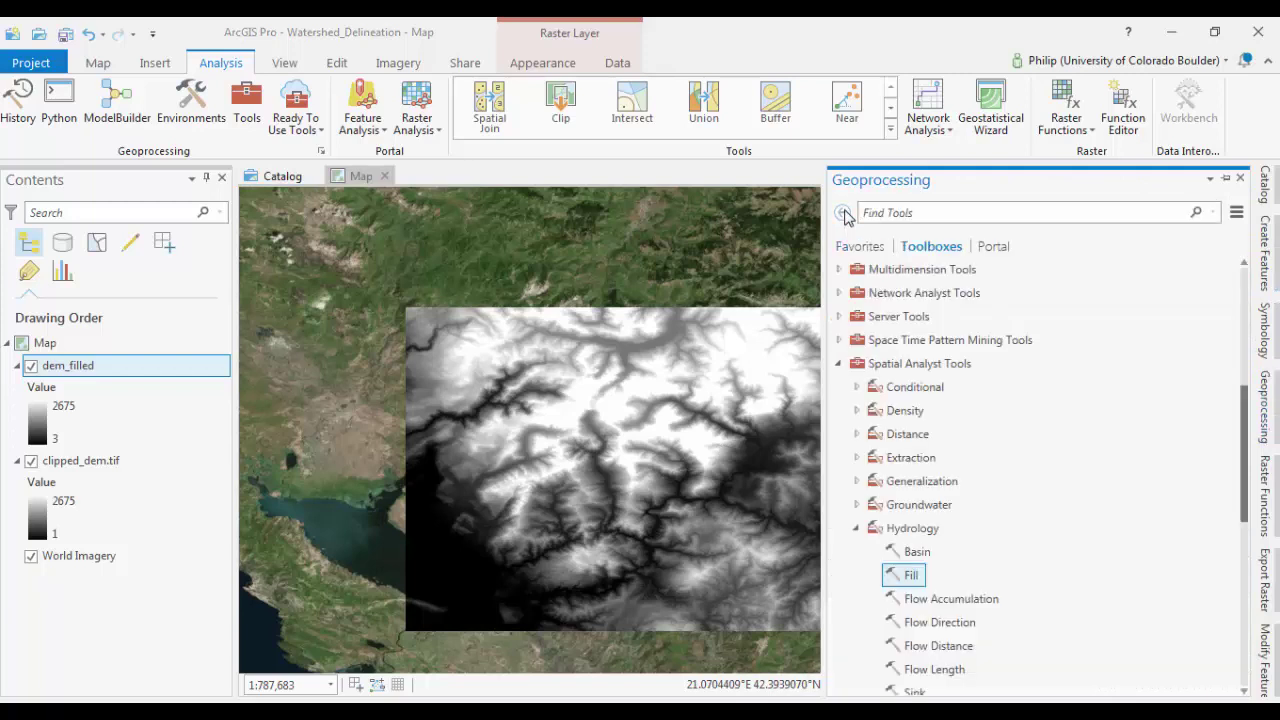
click(940, 624)
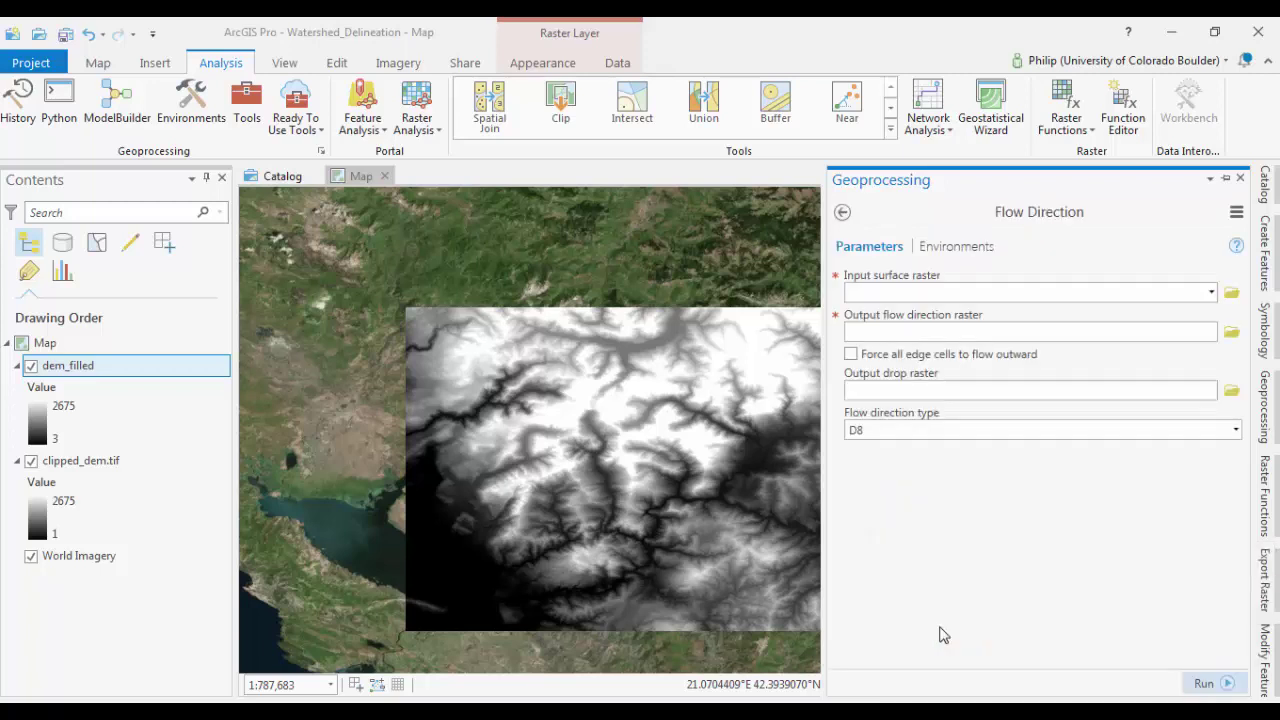
click(1212, 294)
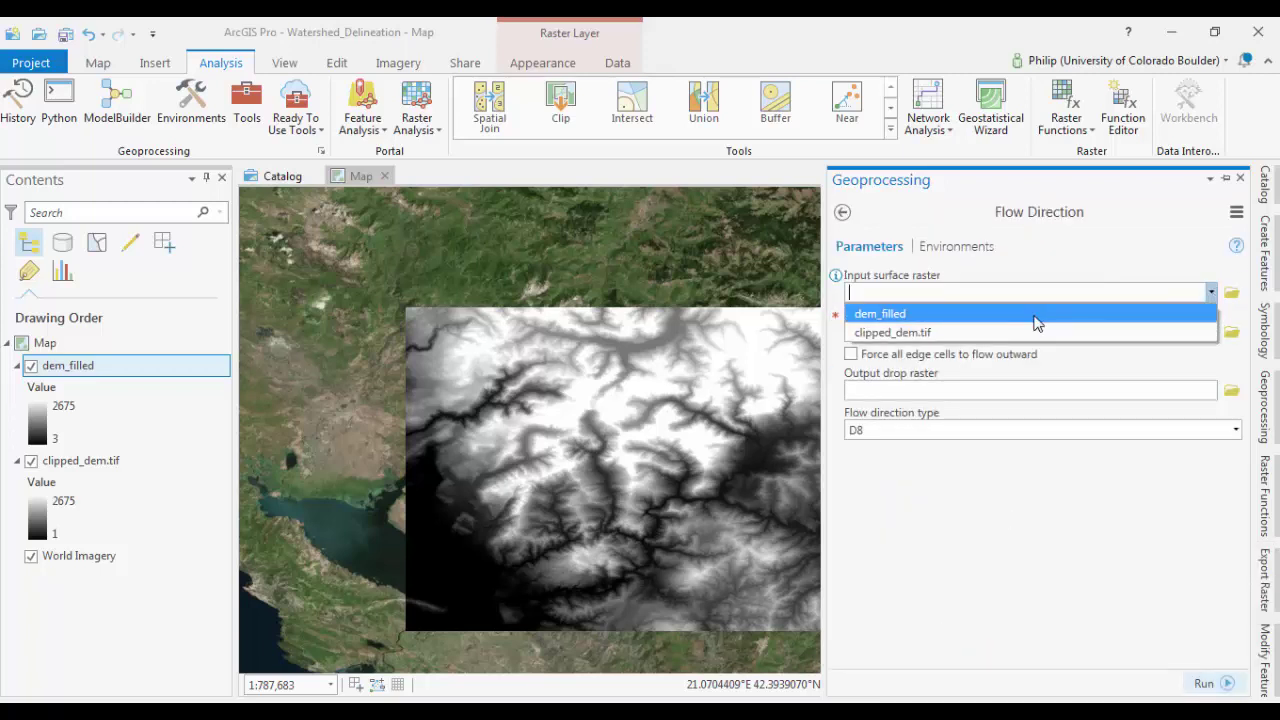
click(1036, 314)
click(937, 333)
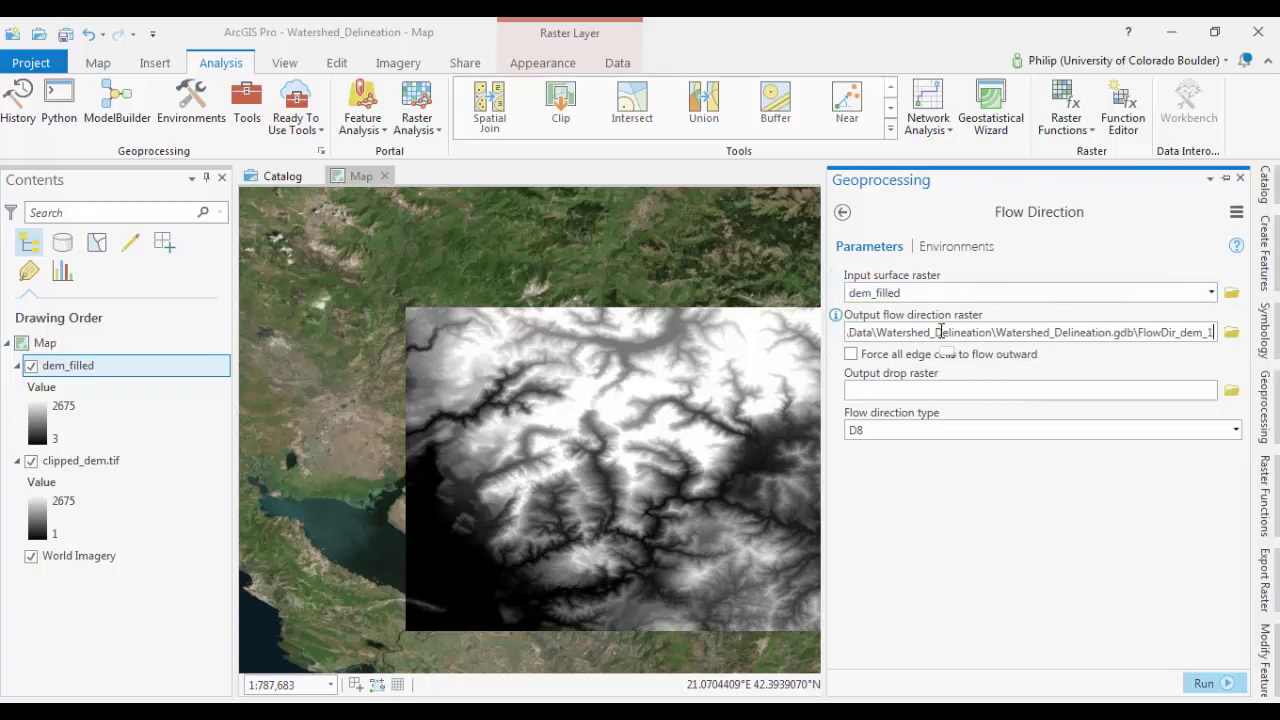
double_click(1150, 332)
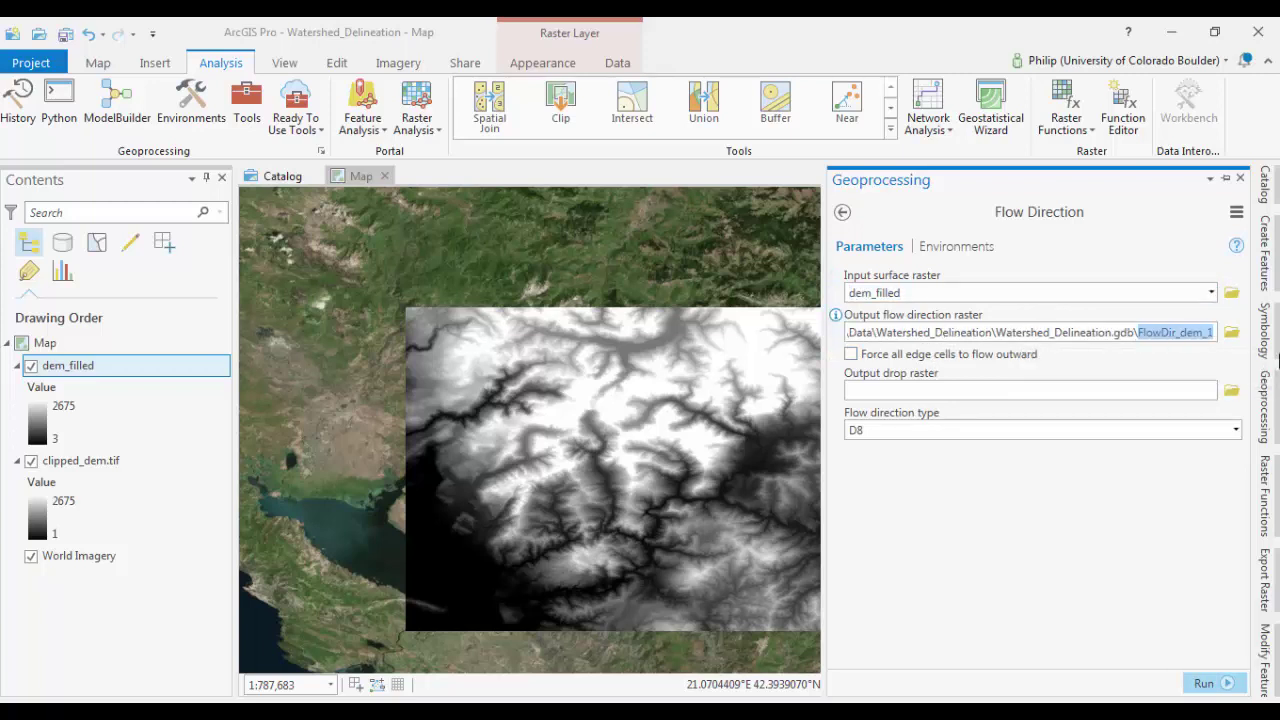
text(FlowDirection)
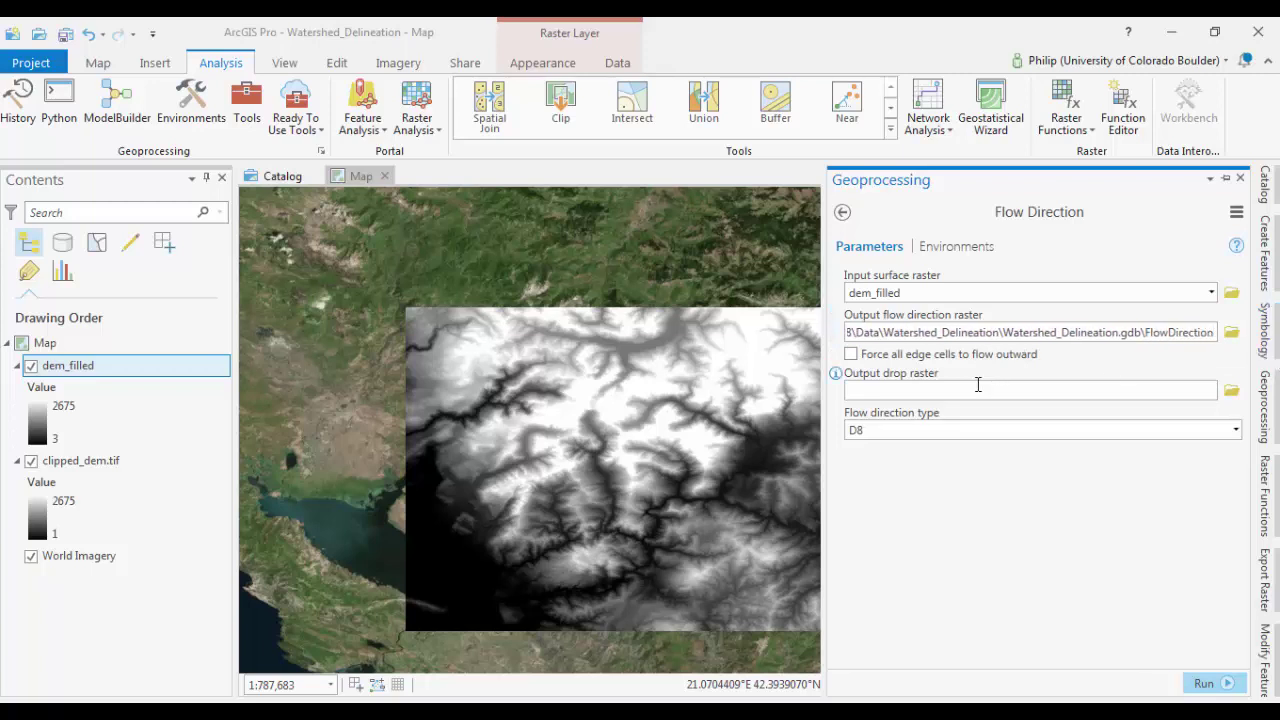
click(1215, 688)
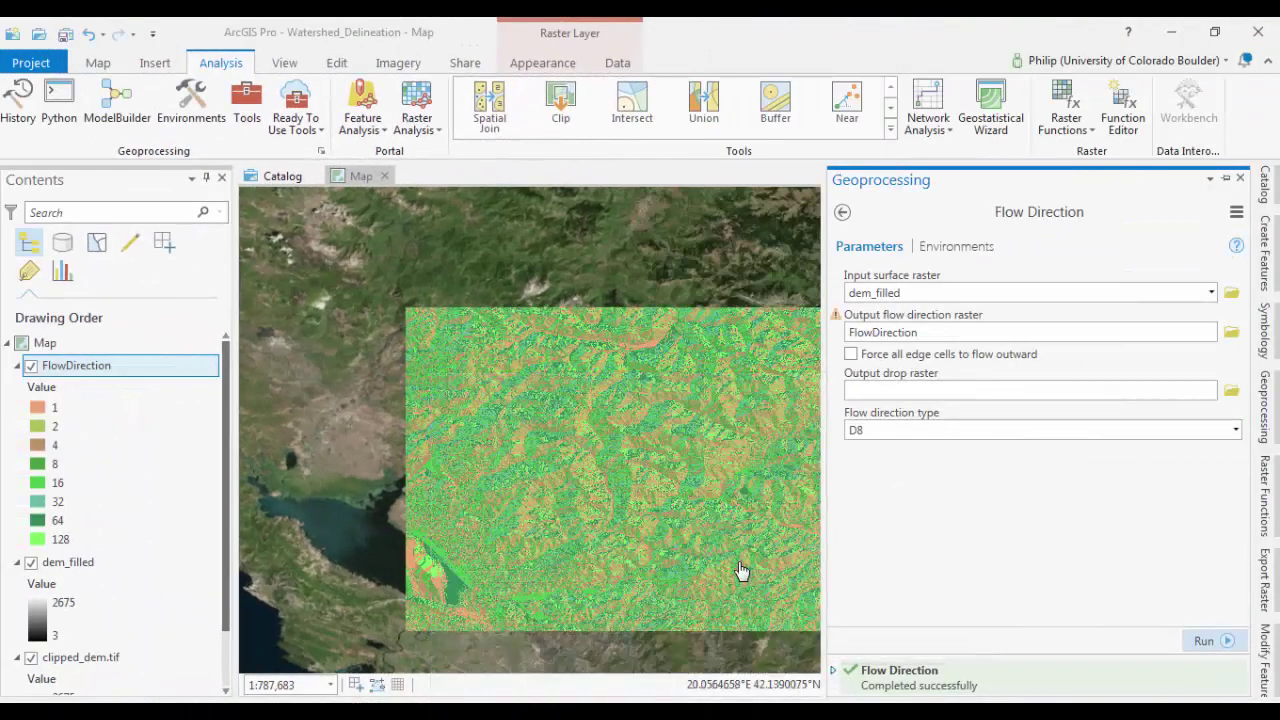
drag(743, 571, 651, 531)
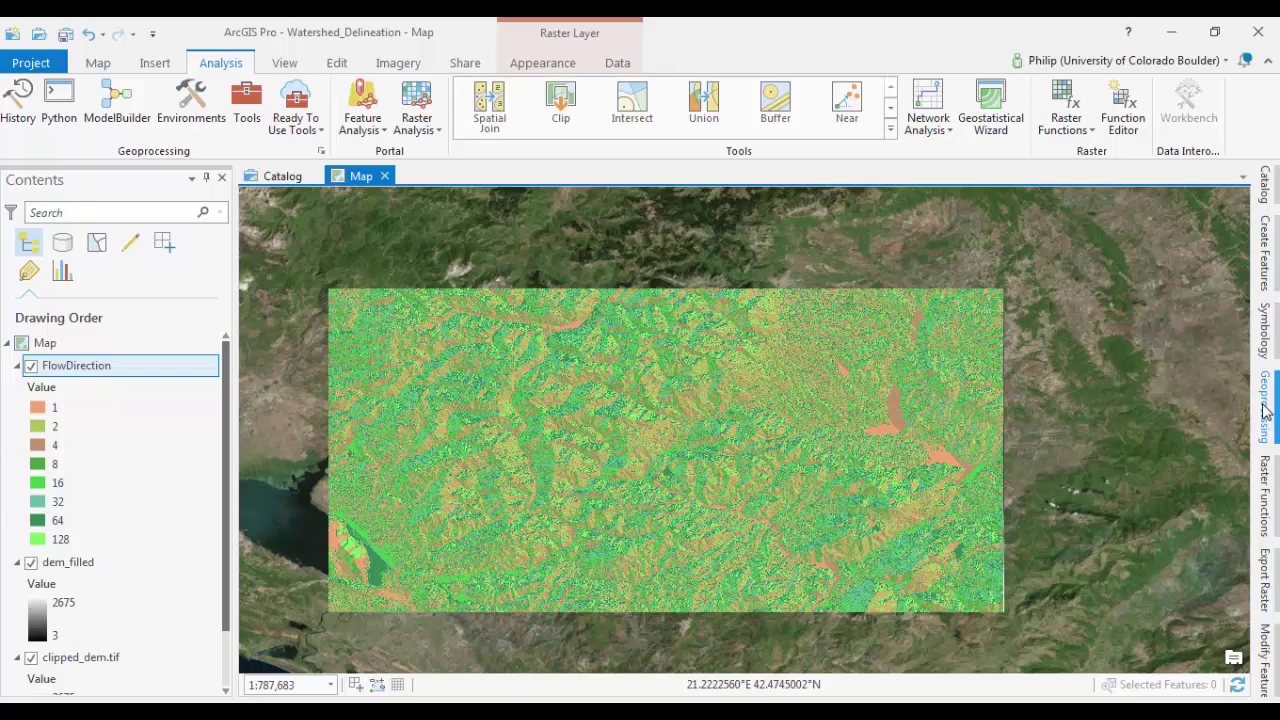
- Open the Flow Accumulation tool from the Hydrology toolset
click(1265, 408)
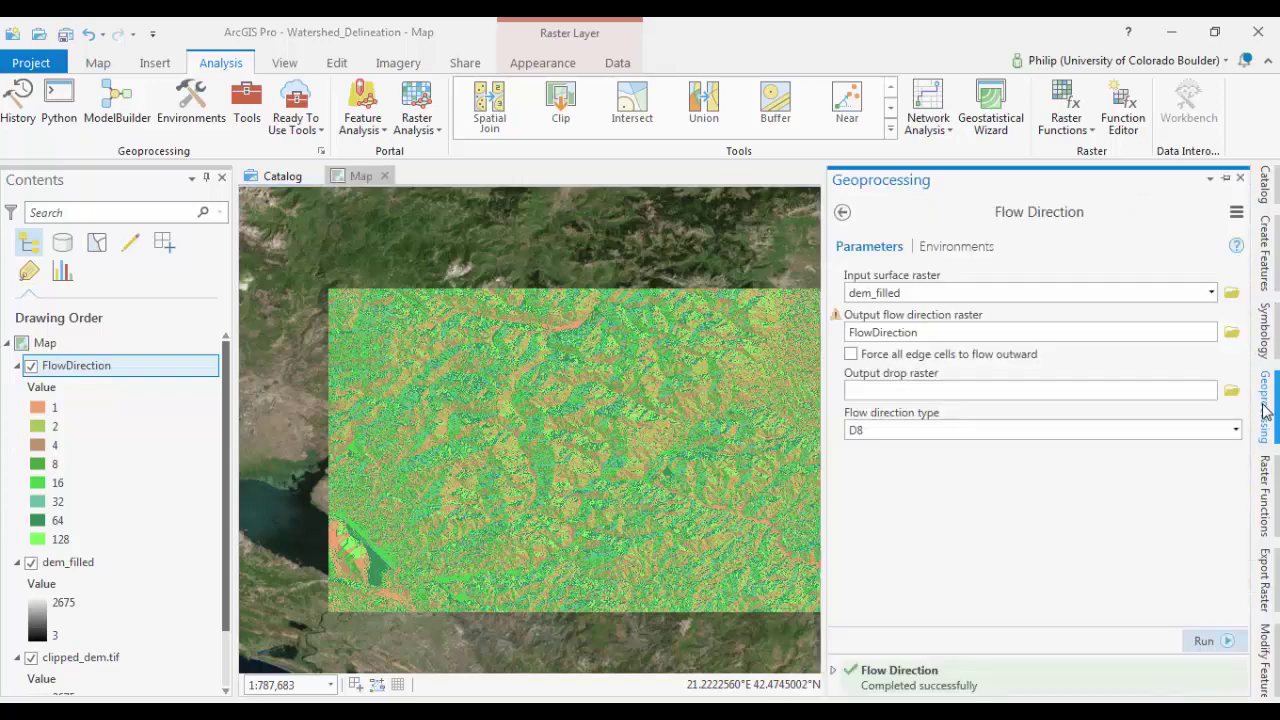
click(843, 213)
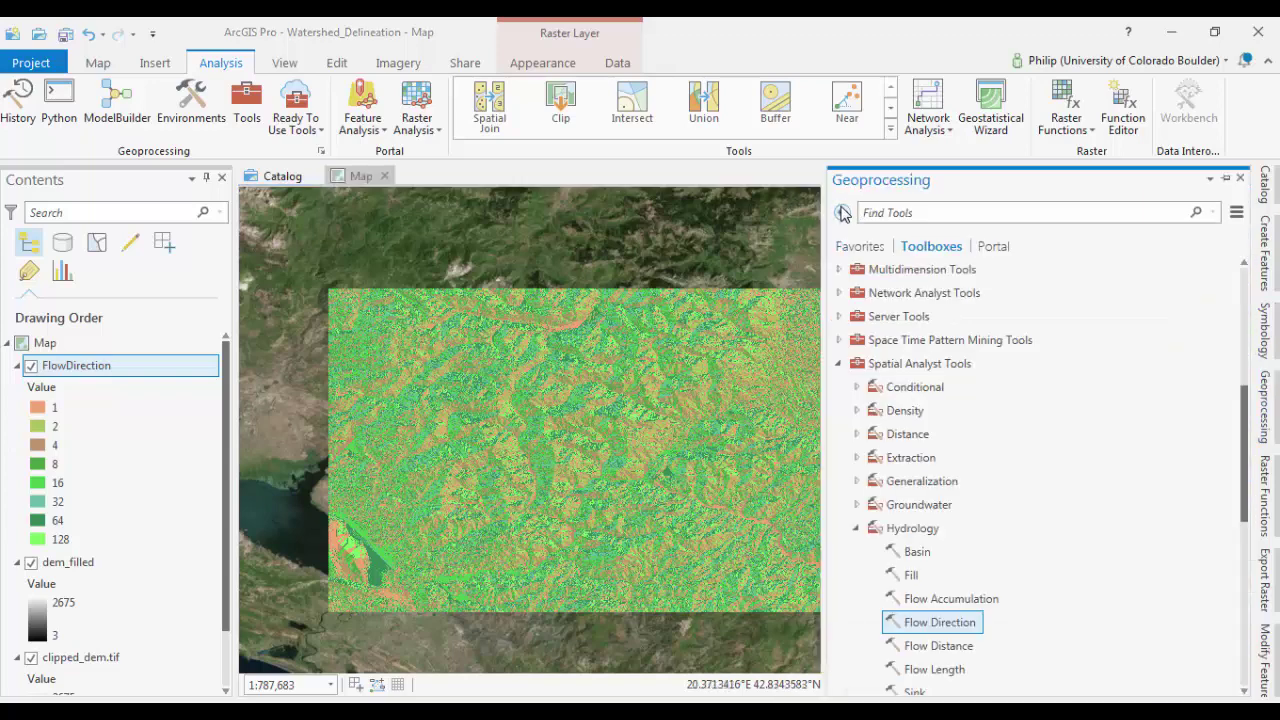
click(855, 530)
click(855, 530)
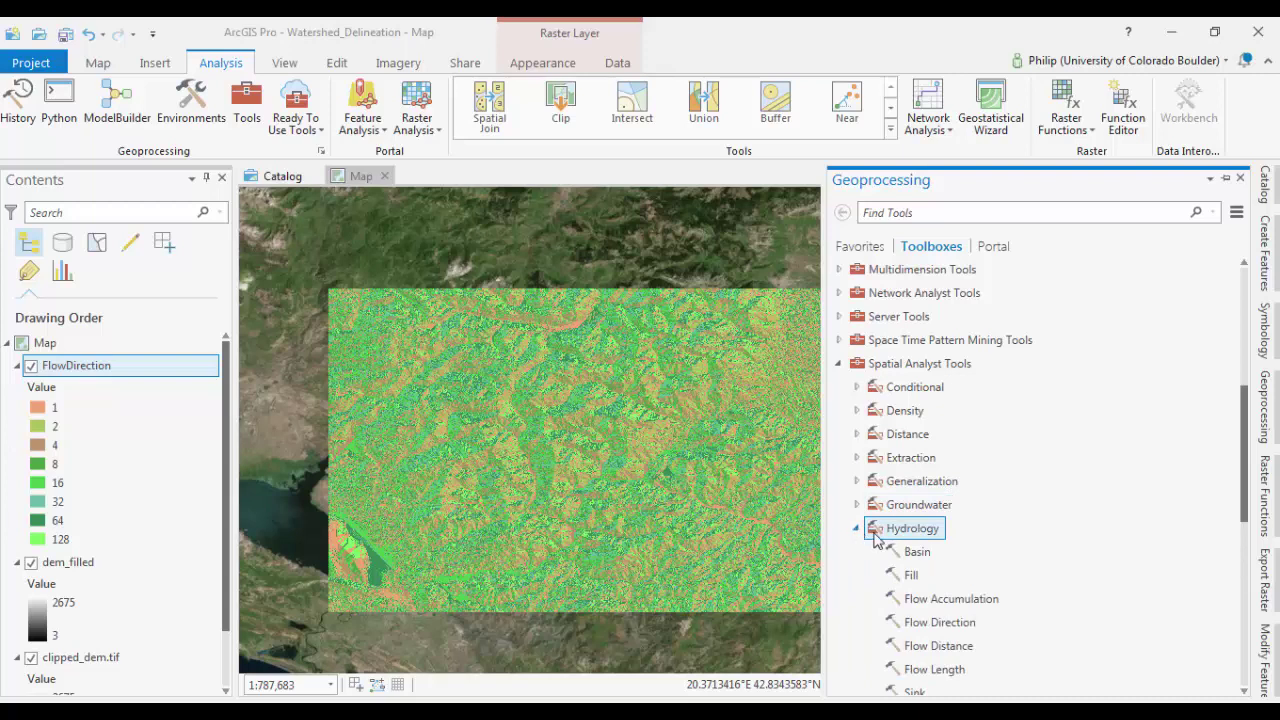
double_click(918, 599)
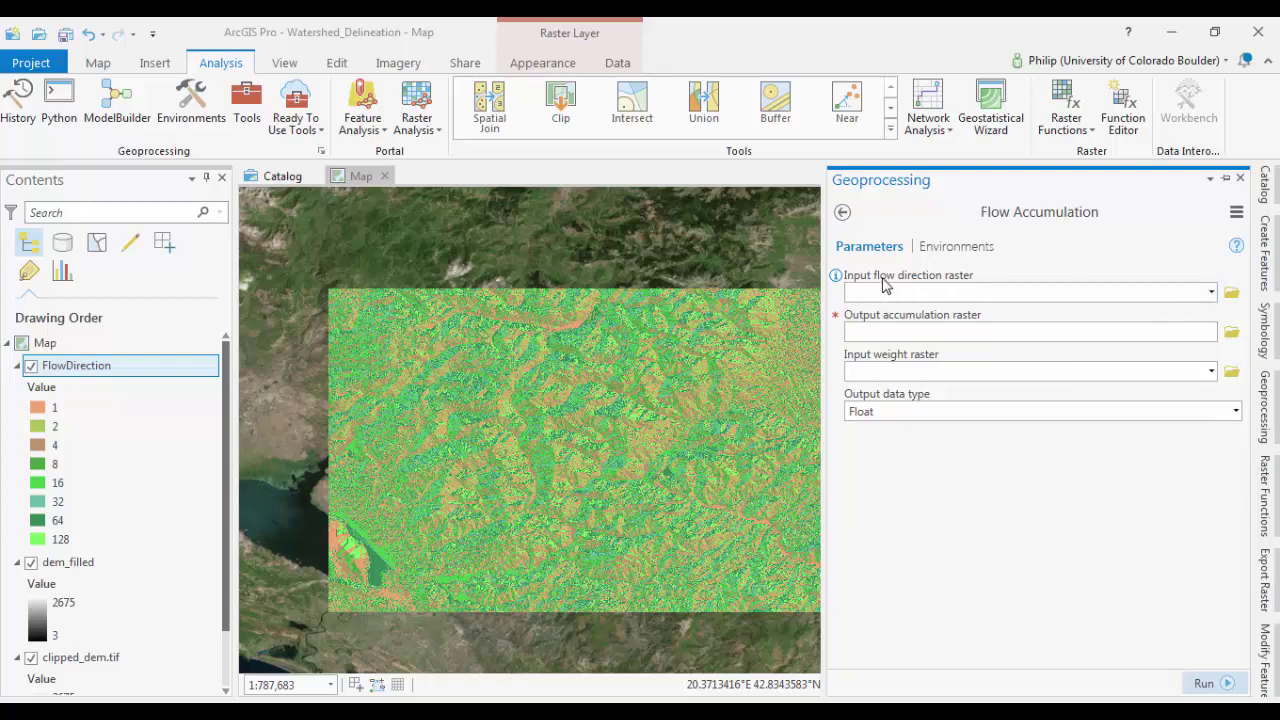
- Run Flow Accumulation on FlowDirection, naming the output FlowAccumulation
click(1210, 292)
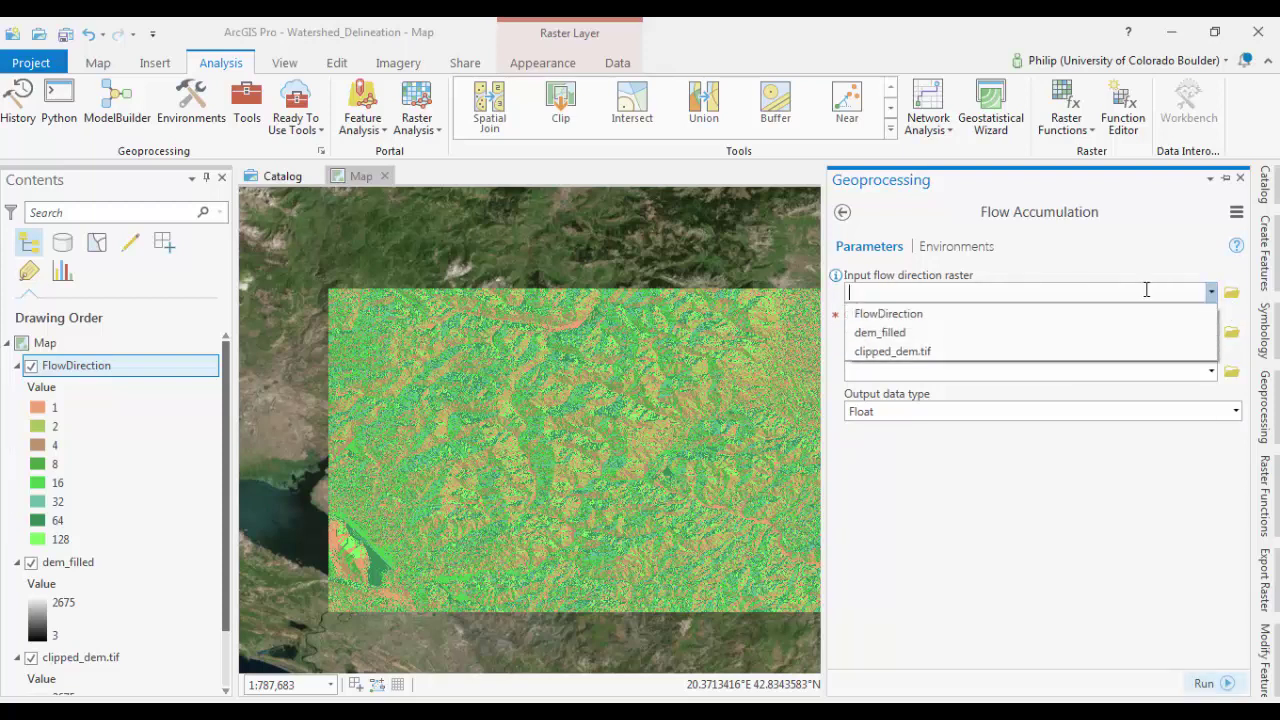
click(1006, 316)
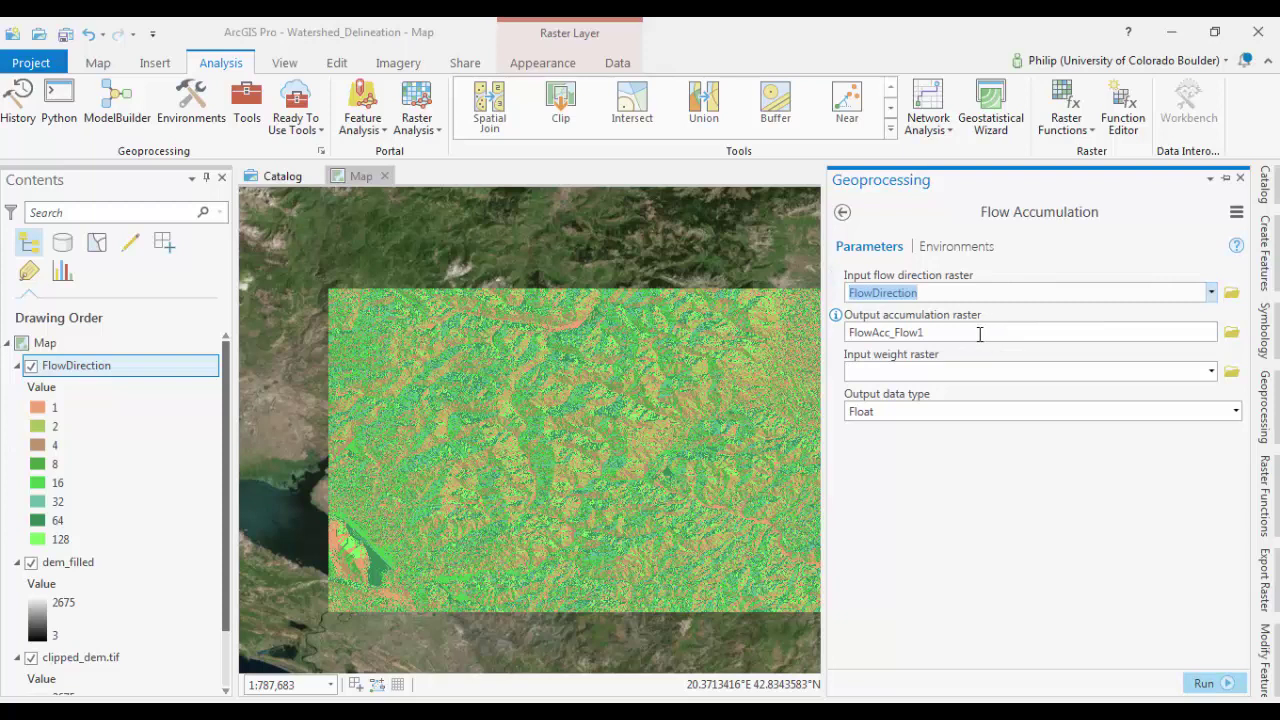
click(980, 335)
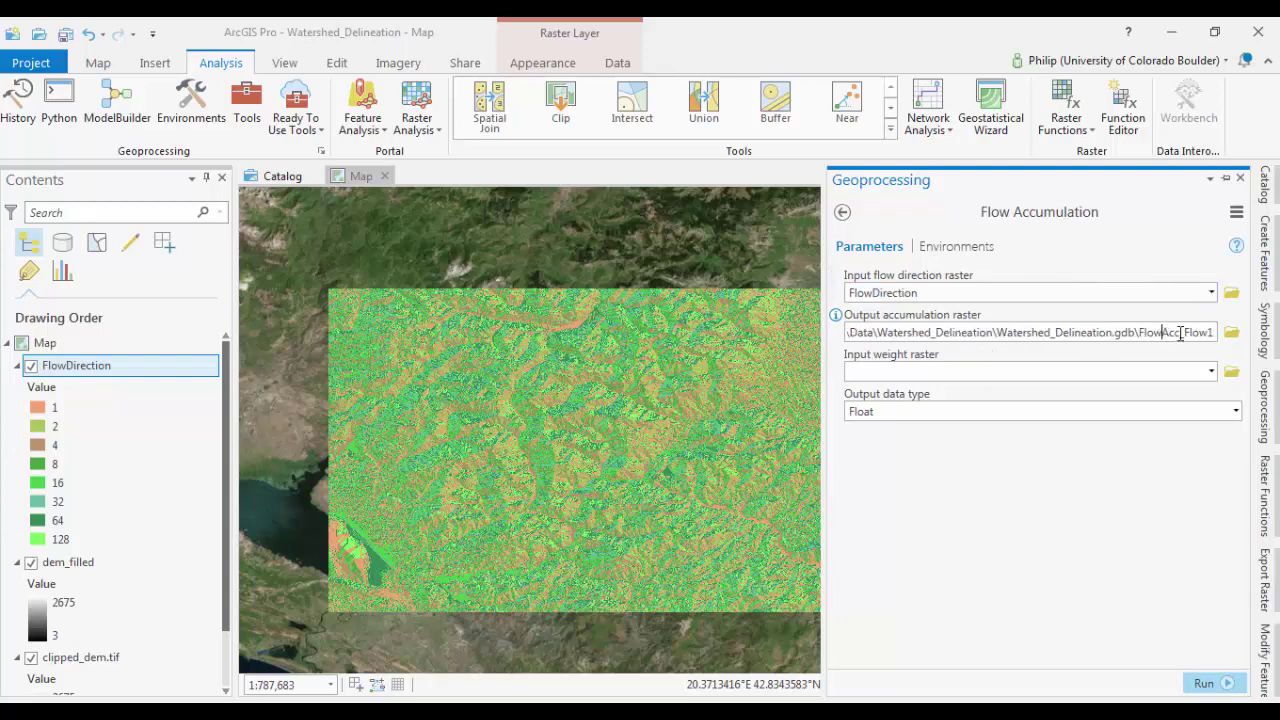
drag(1193, 332, 1276, 332)
text(Accumulation)
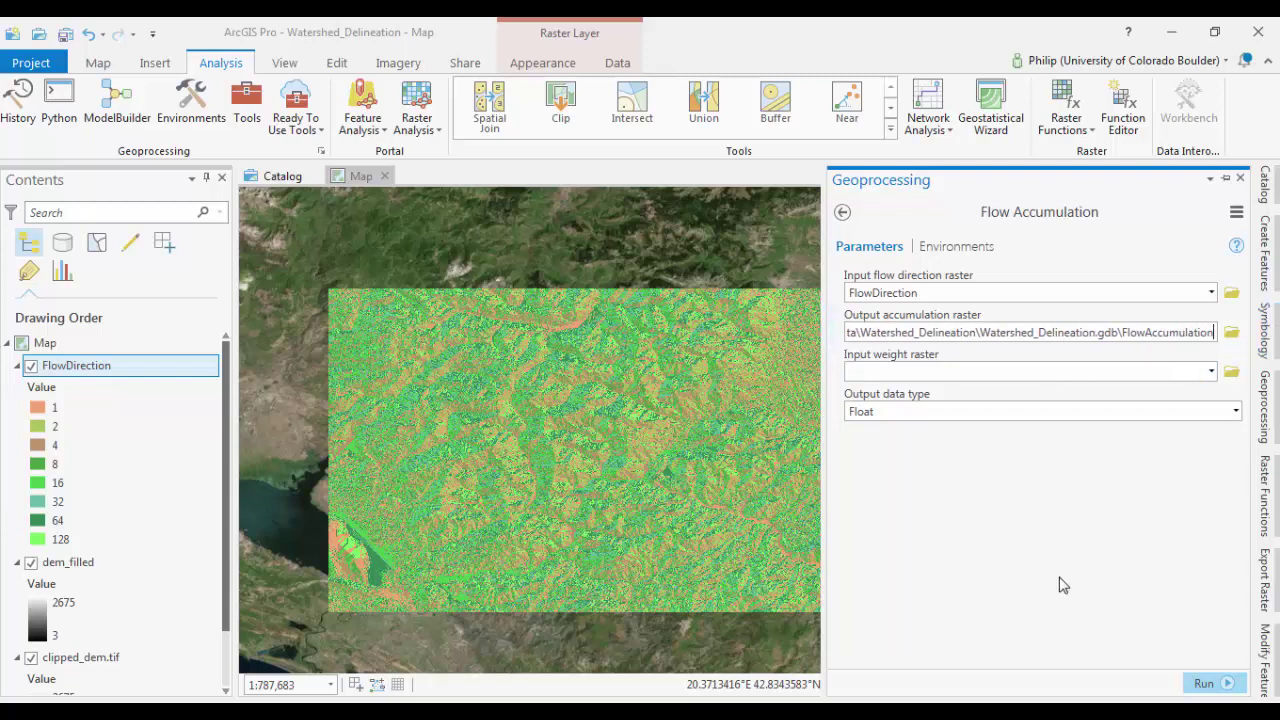
key(Tab)
click(1207, 684)
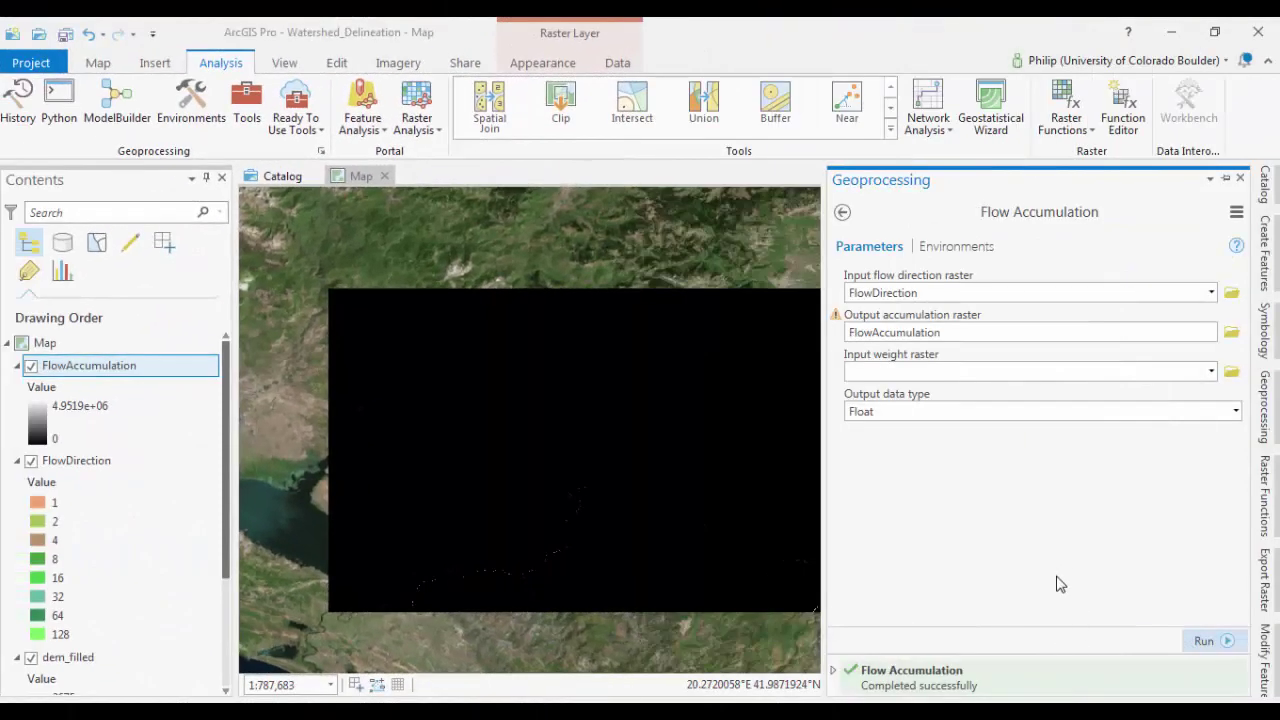
- Review the Flow Accumulation run details, then pan and zoom to about 1:131,616 on the streams
click(838, 677)
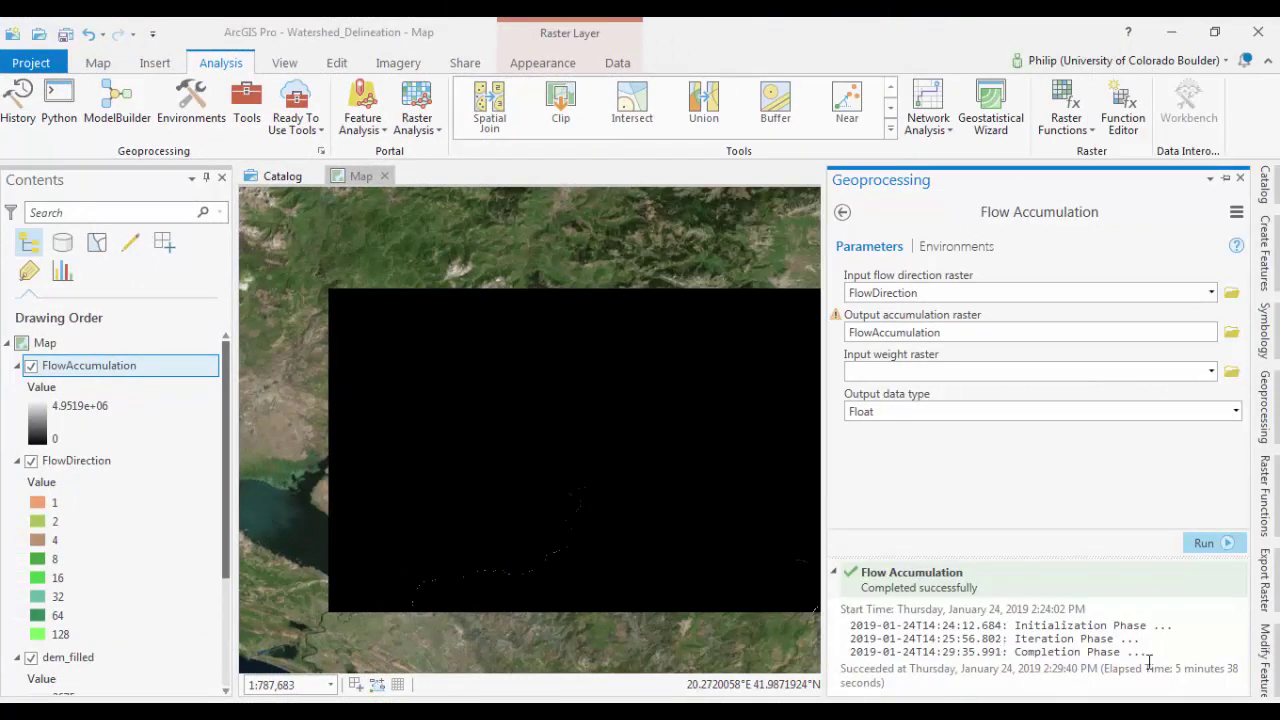
click(835, 578)
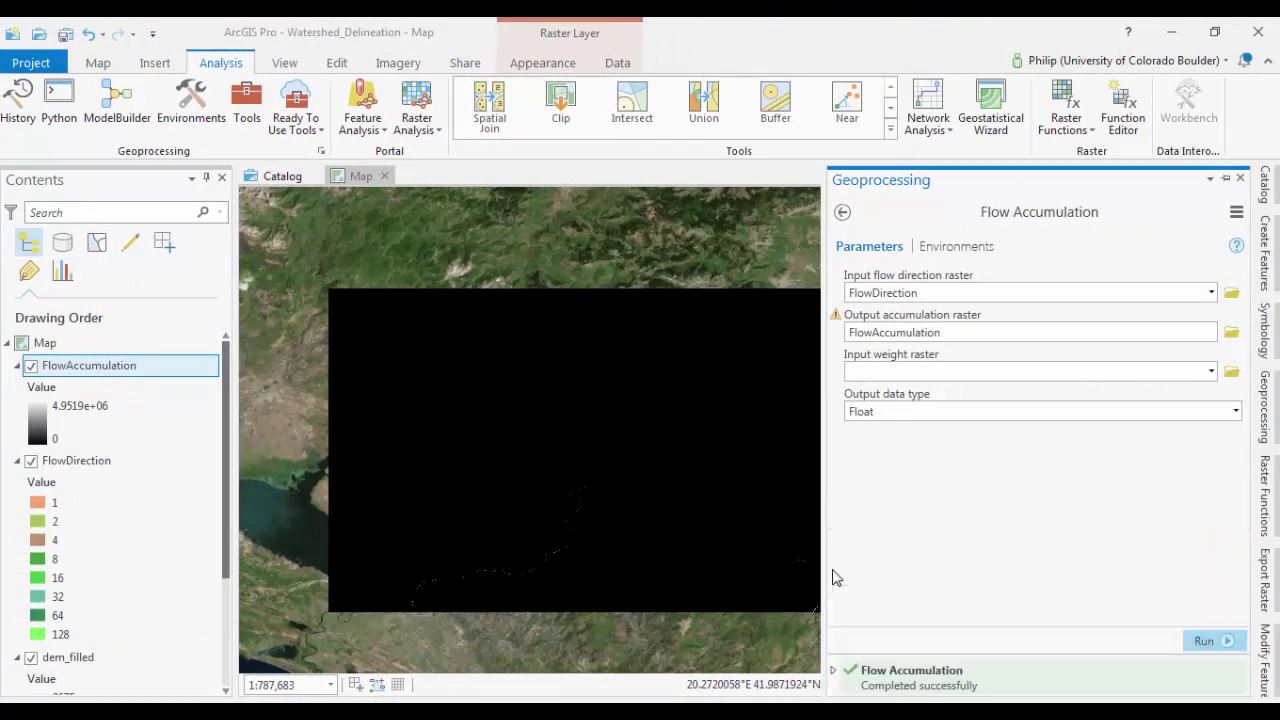
click(699, 401)
drag(699, 401, 723, 383)
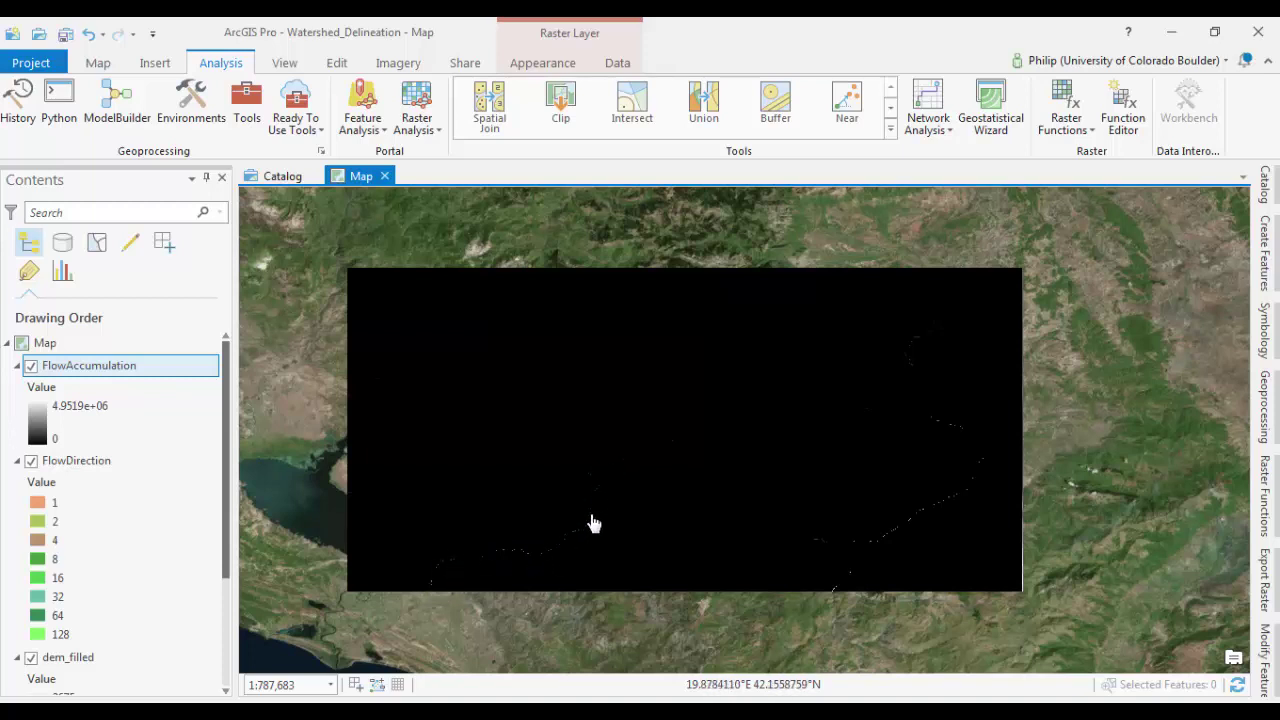
scroll(593, 523, up, 3)
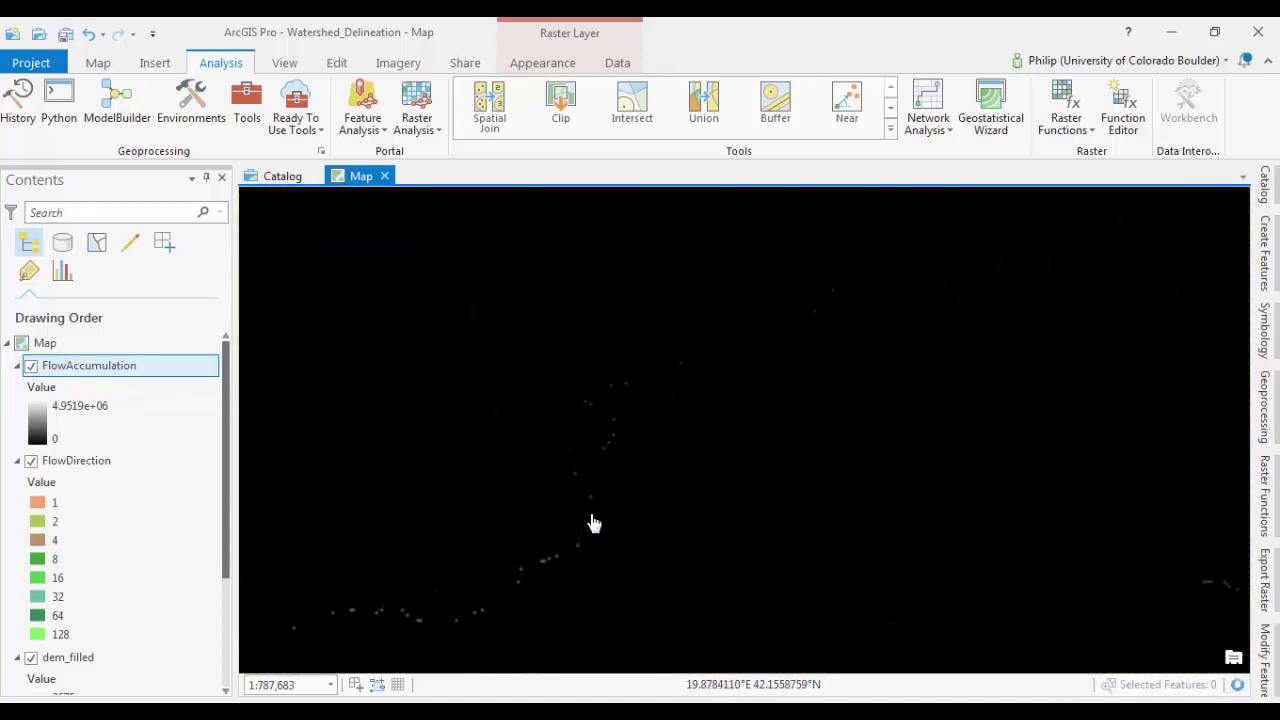
scroll(590, 510, up, 3)
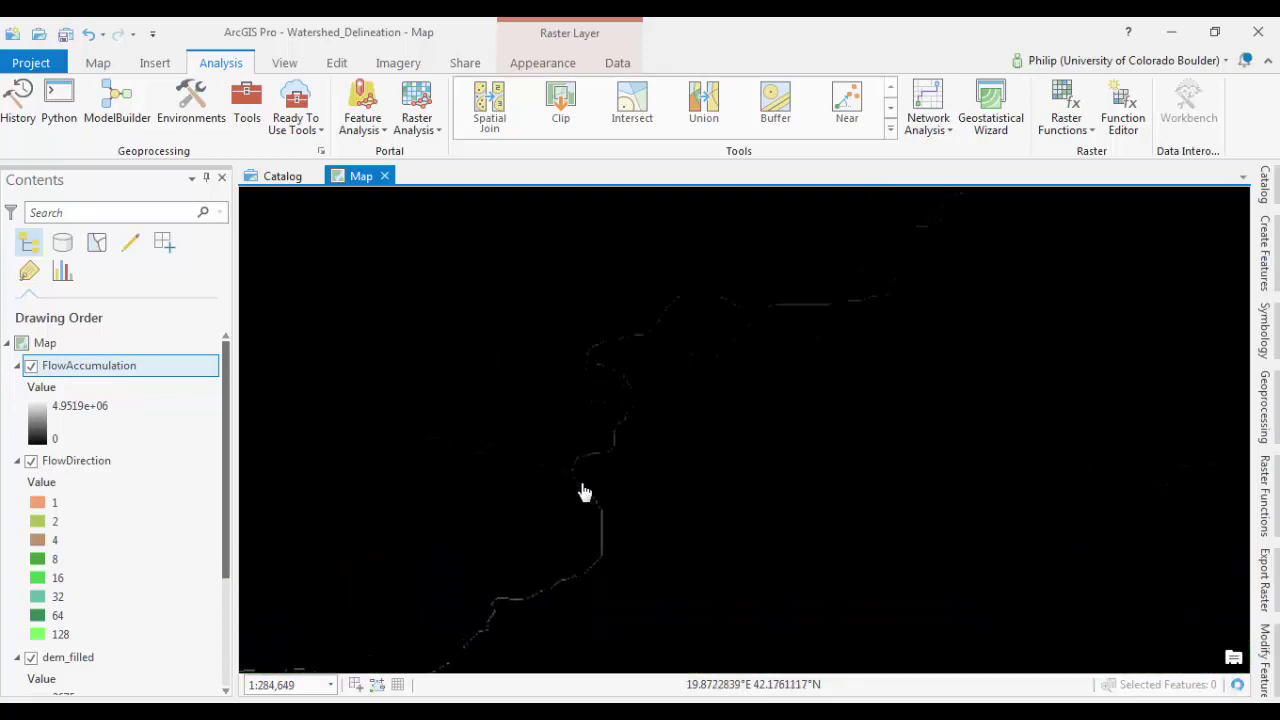
scroll(585, 492, up, 2)
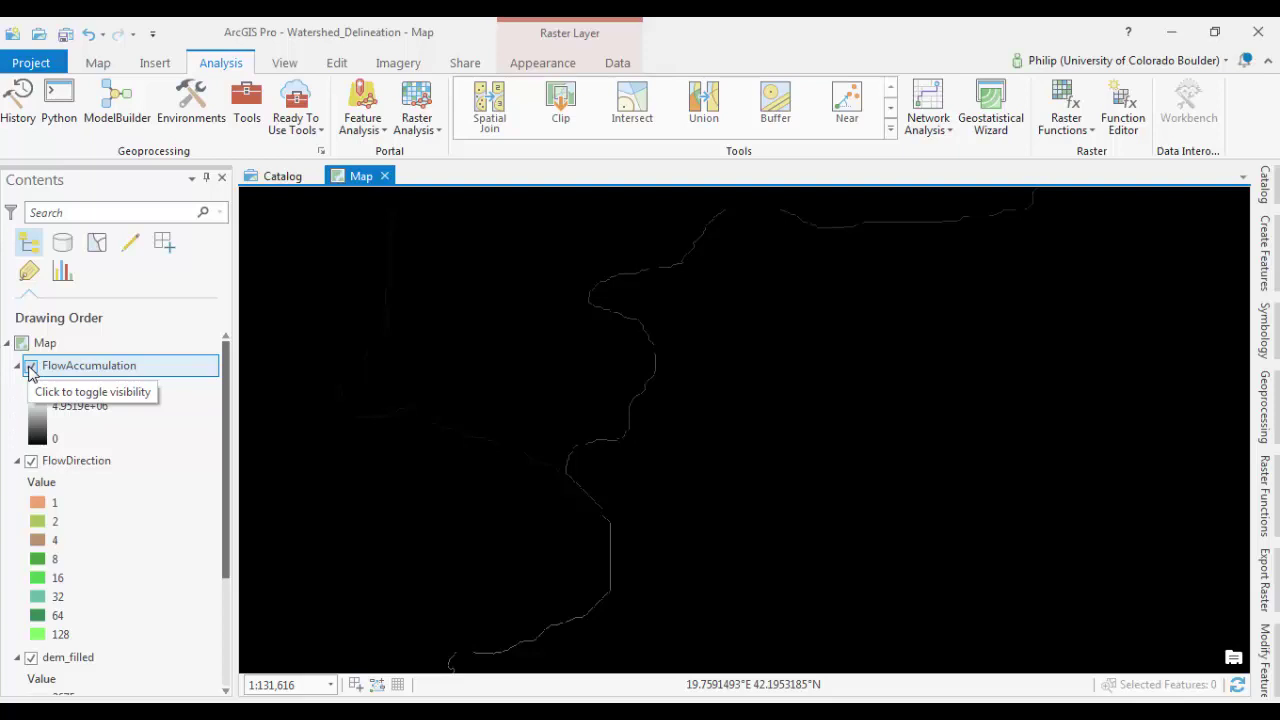
- Hide the FlowAccumulation, FlowDirection, dem_filled and clipped_dem.tif layers
click(31, 366)
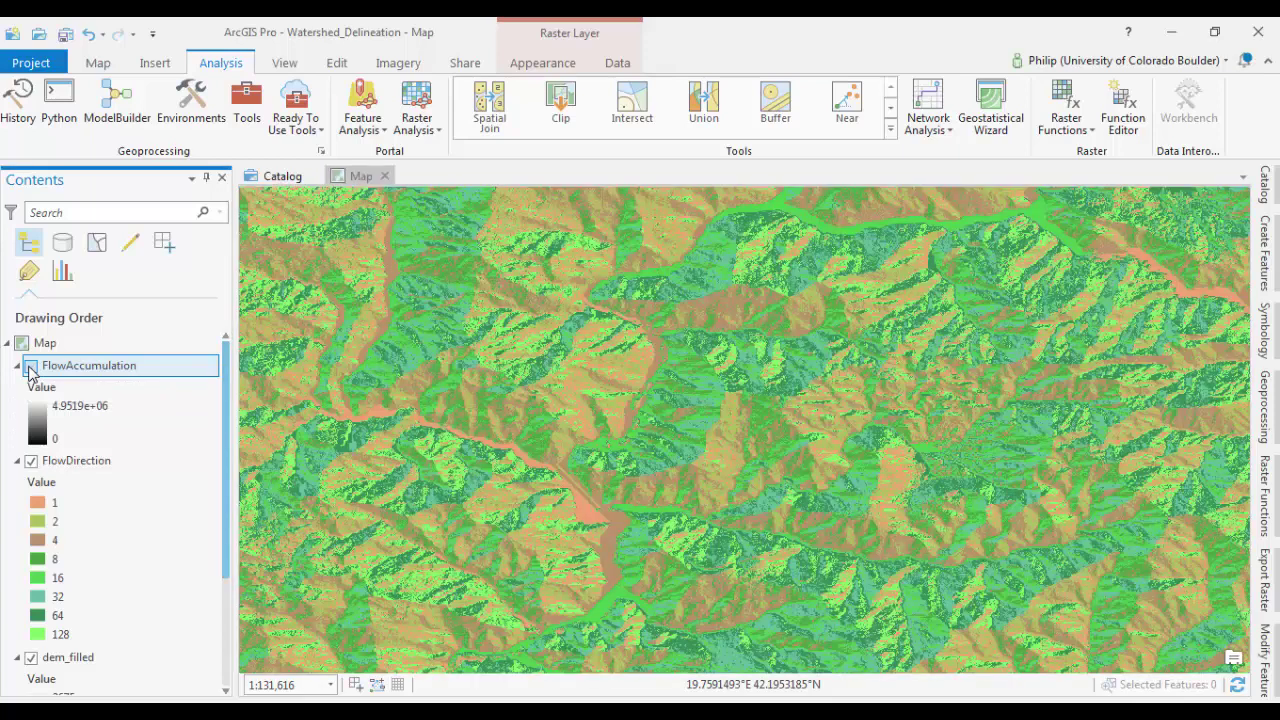
click(31, 461)
click(31, 658)
drag(226, 431, 28, 600)
click(31, 589)
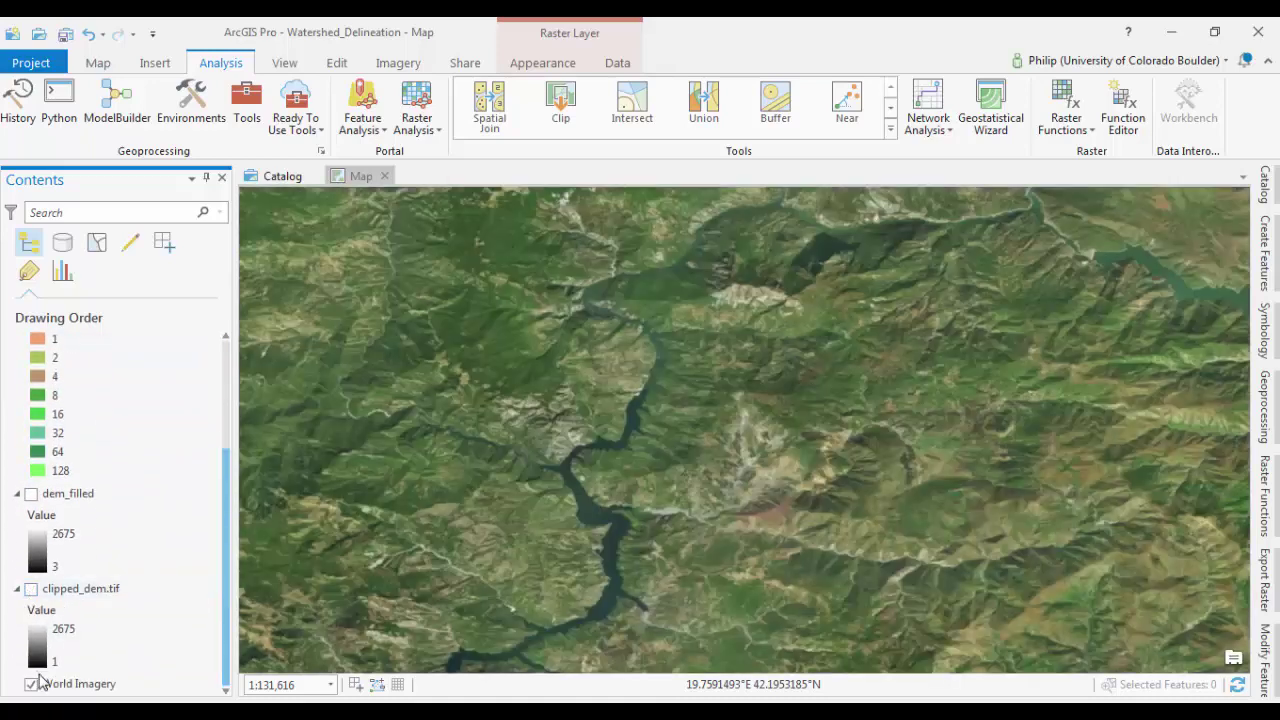
- Zoom in to about 1:17,604 on the dam and scroll Contents back to the top
click(568, 467)
drag(568, 467, 710, 186)
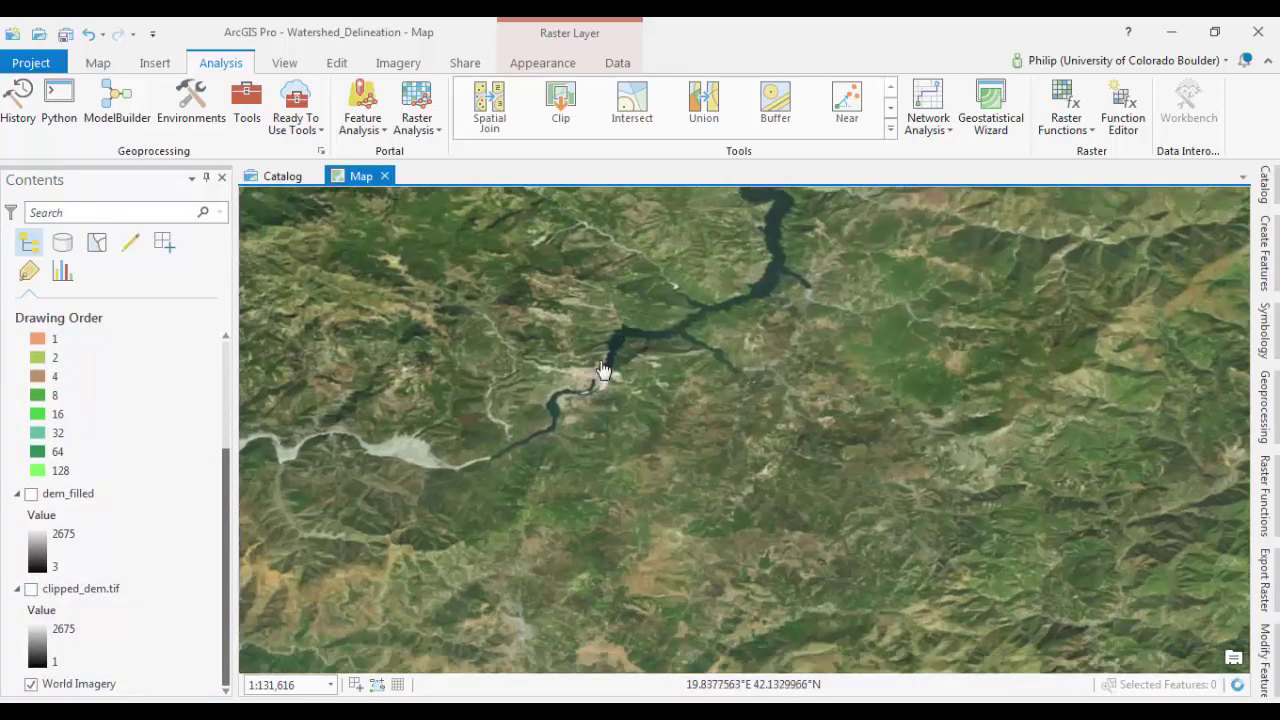
scroll(604, 387, up, 5)
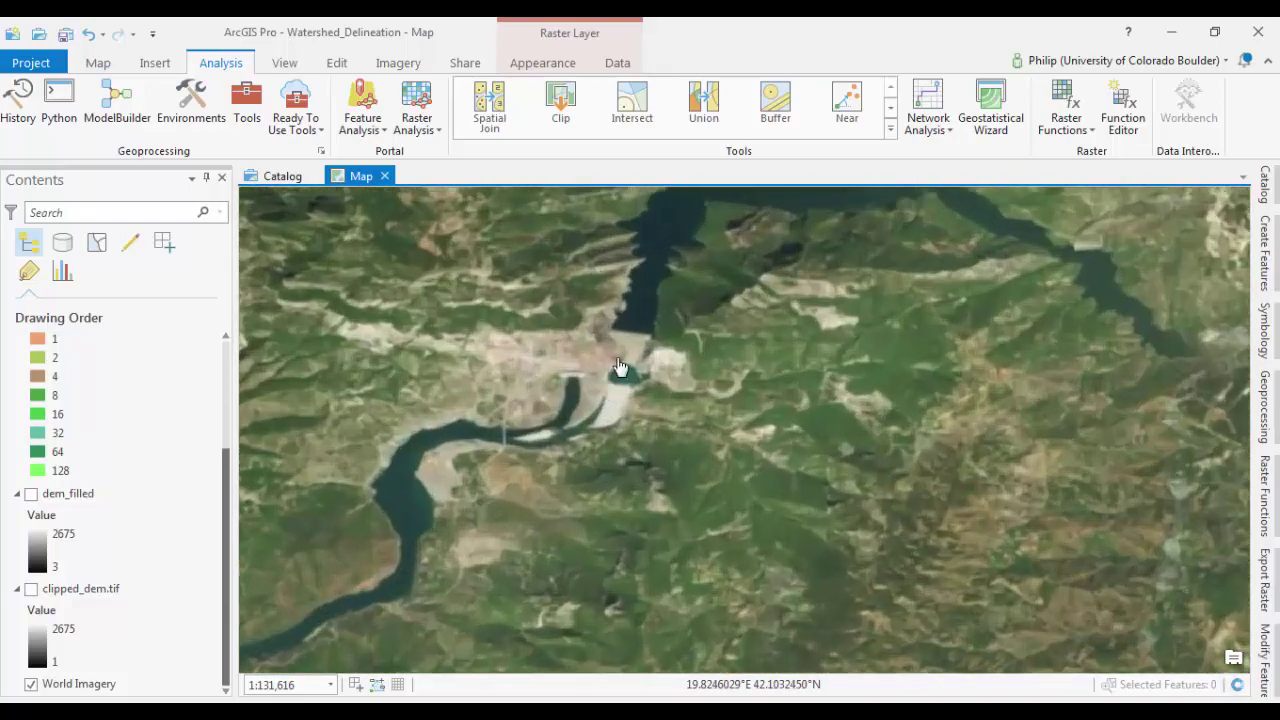
scroll(635, 435, up, 2)
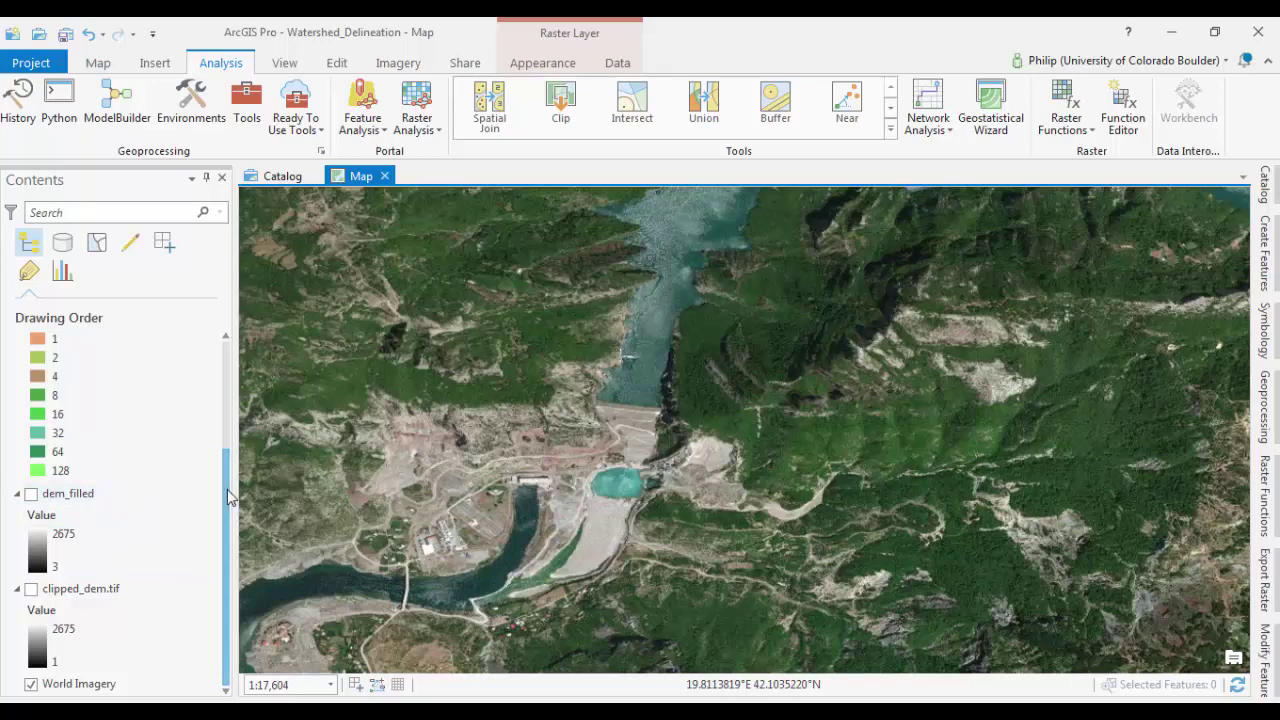
drag(225, 494, 225, 384)
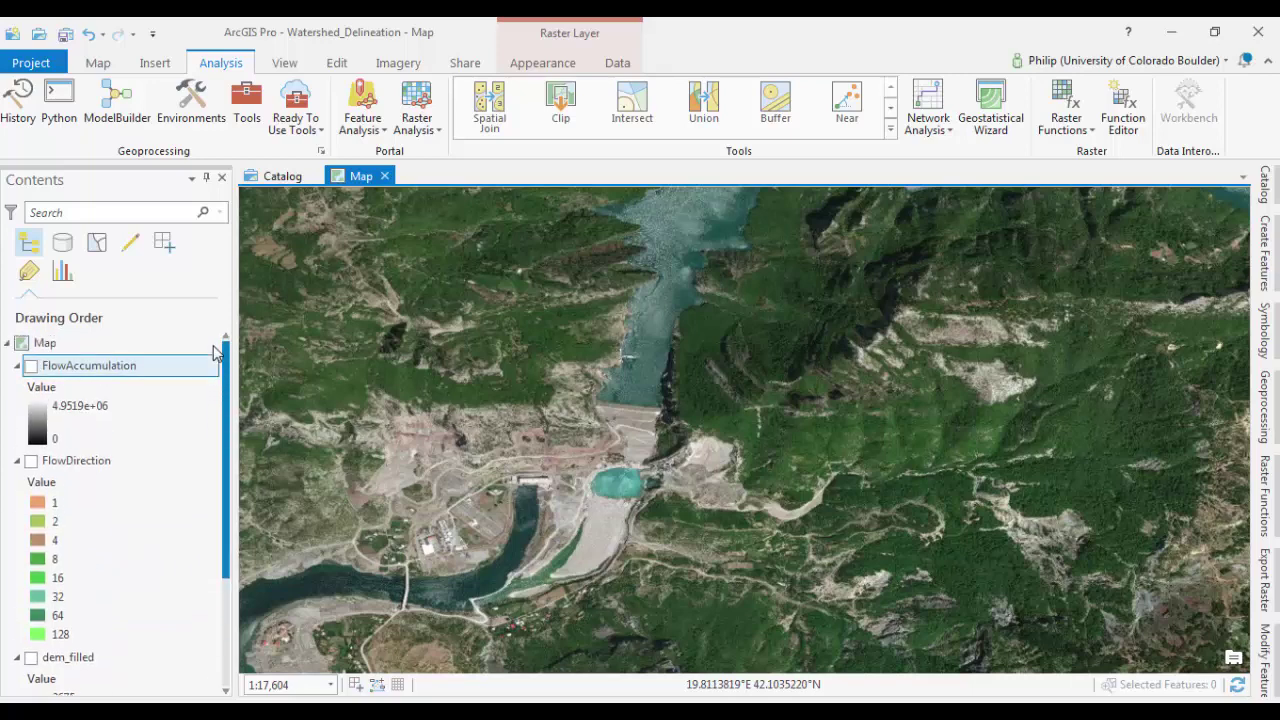
- Turn FlowAccumulation back on at 59% layer transparency and zoom in on the dam
click(31, 366)
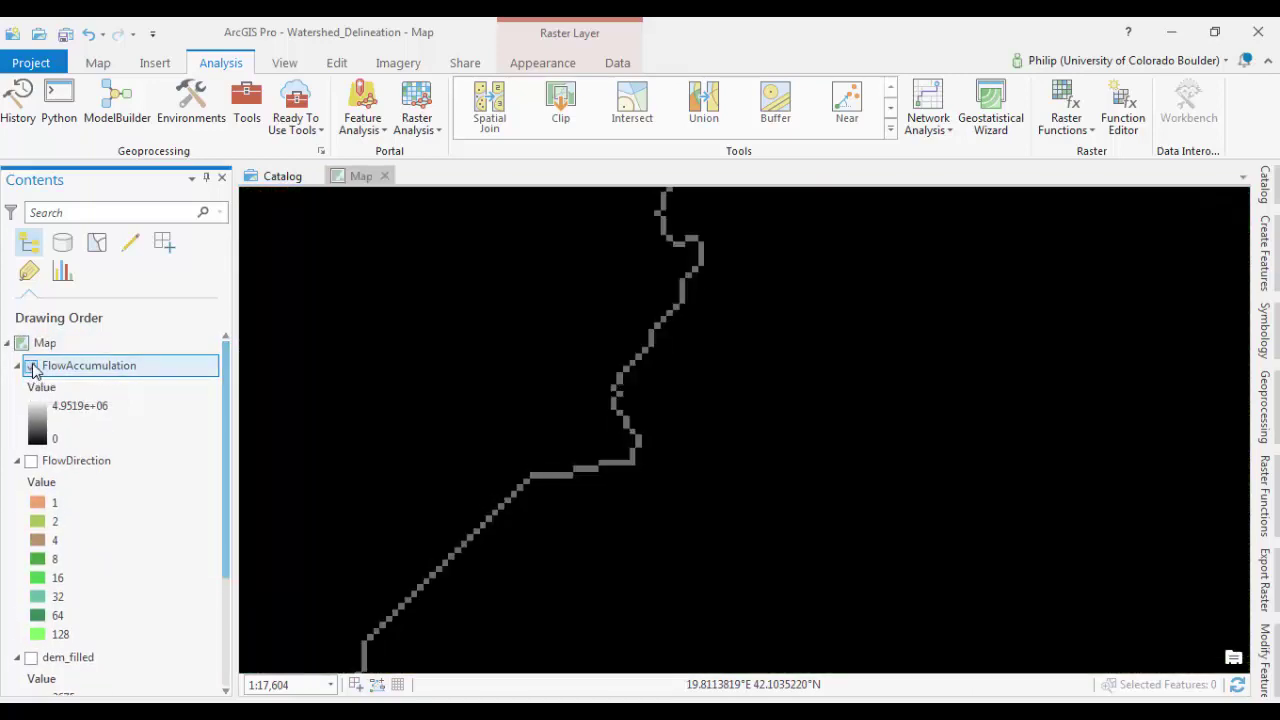
click(545, 63)
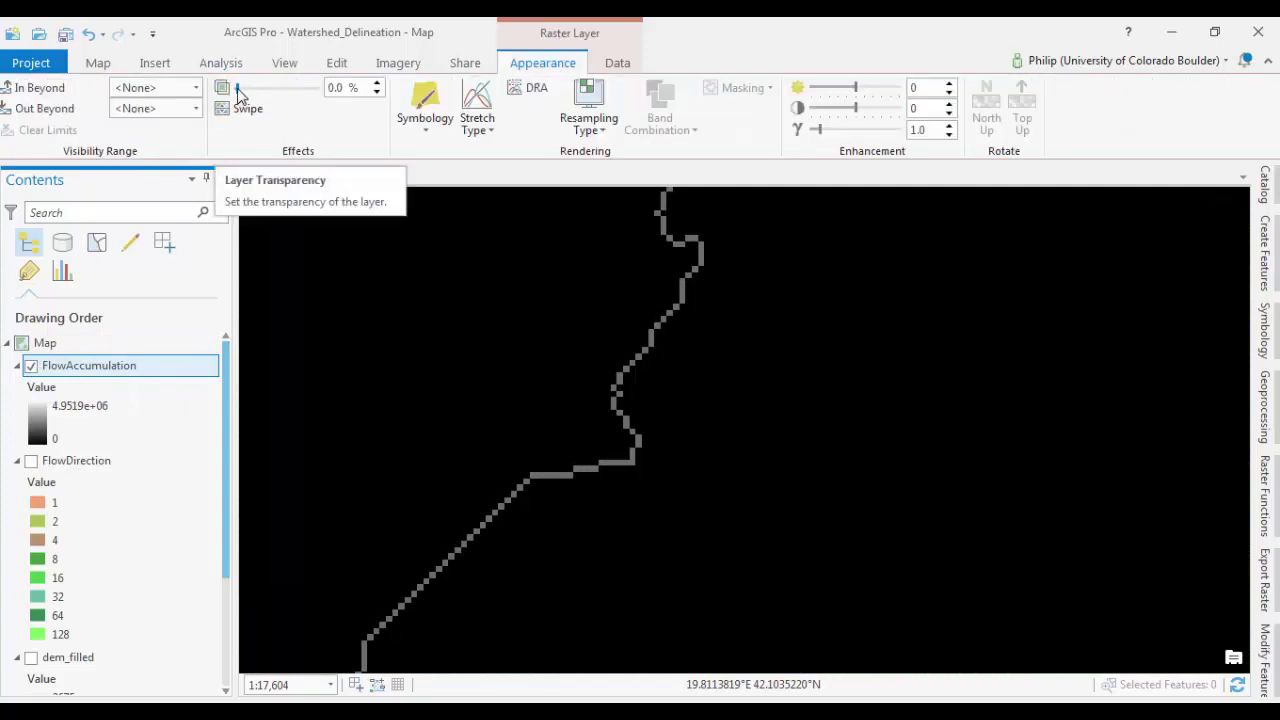
drag(243, 92, 287, 92)
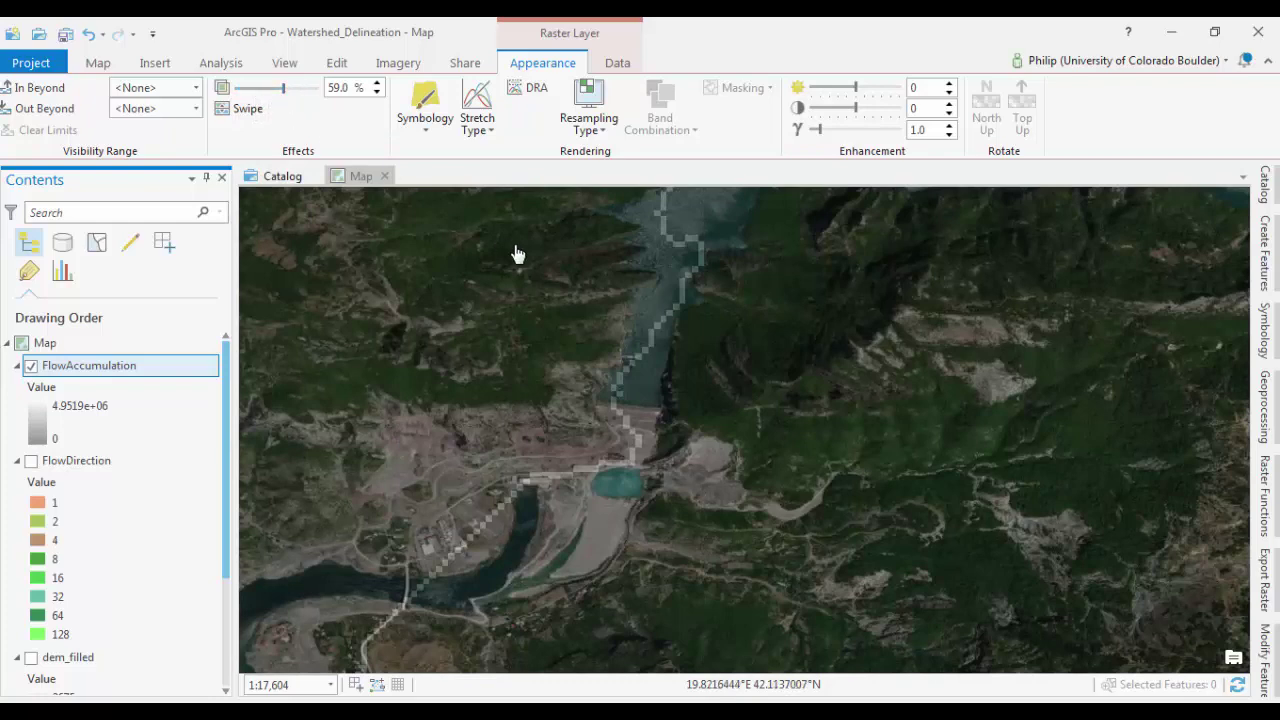
scroll(617, 406, up, 2)
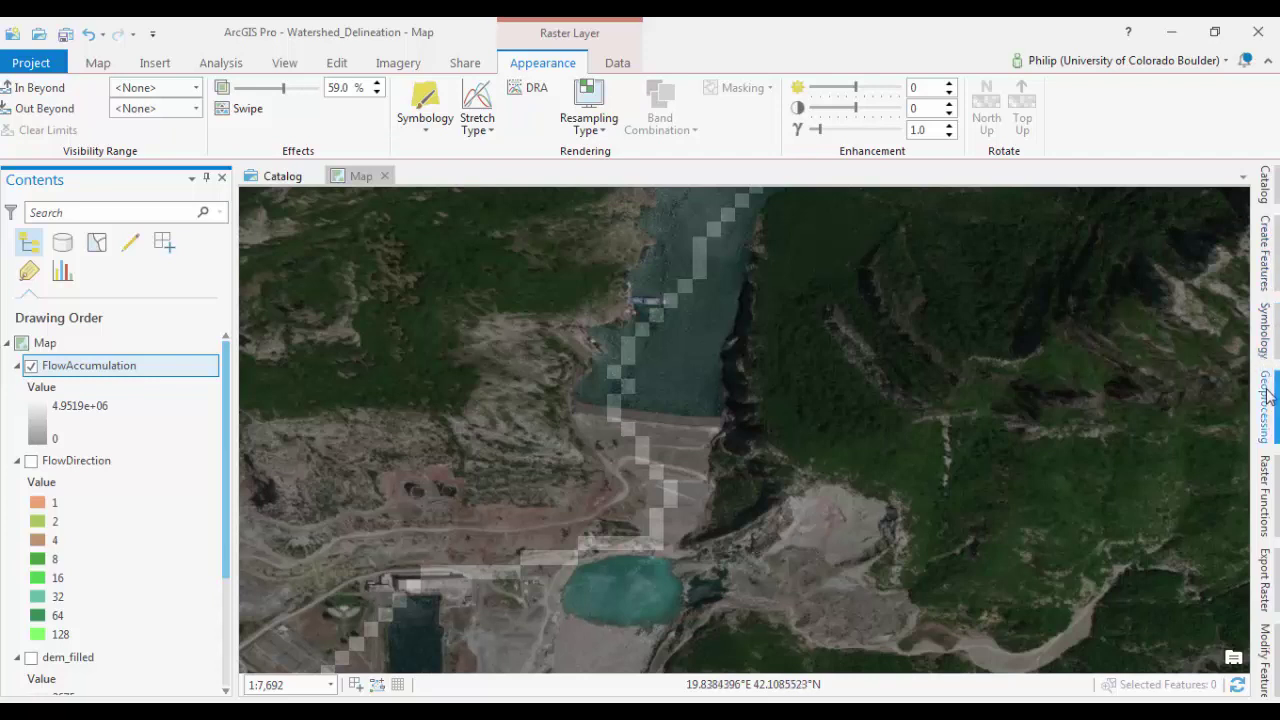
- In the Catalog pane, choose New > Feature Class on Watershed_Delineation.gdb
click(1270, 179)
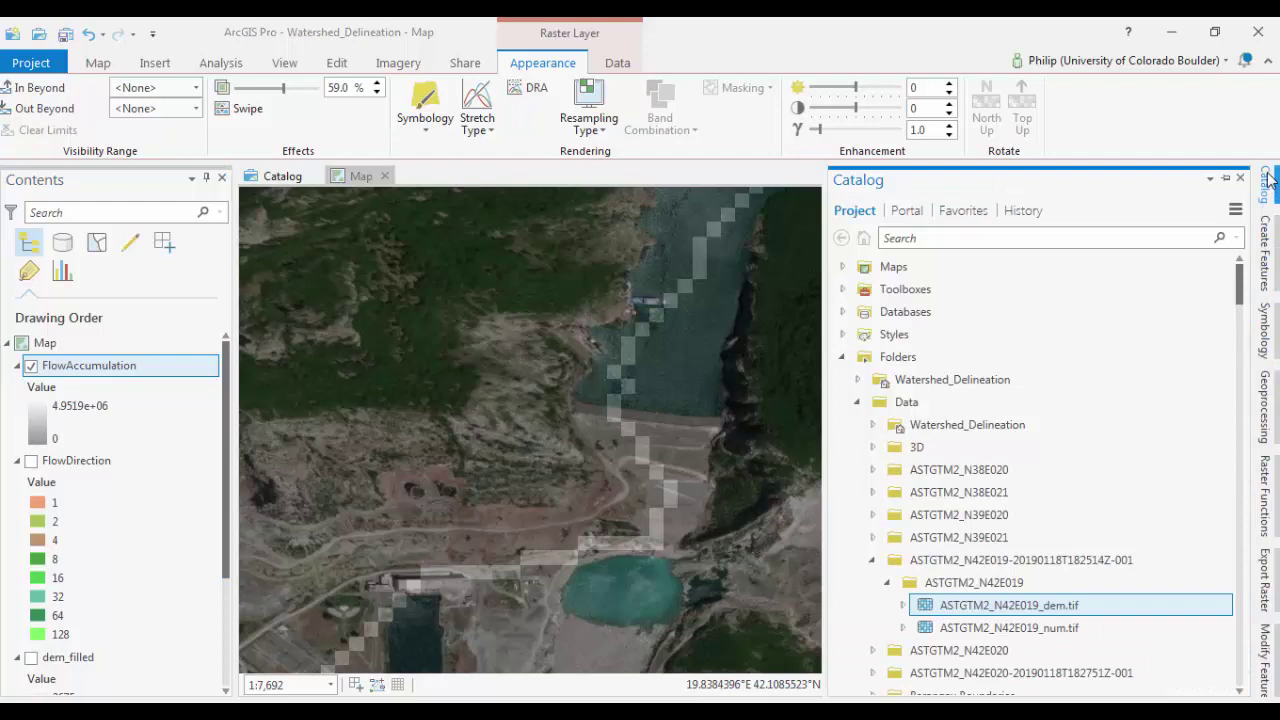
click(857, 402)
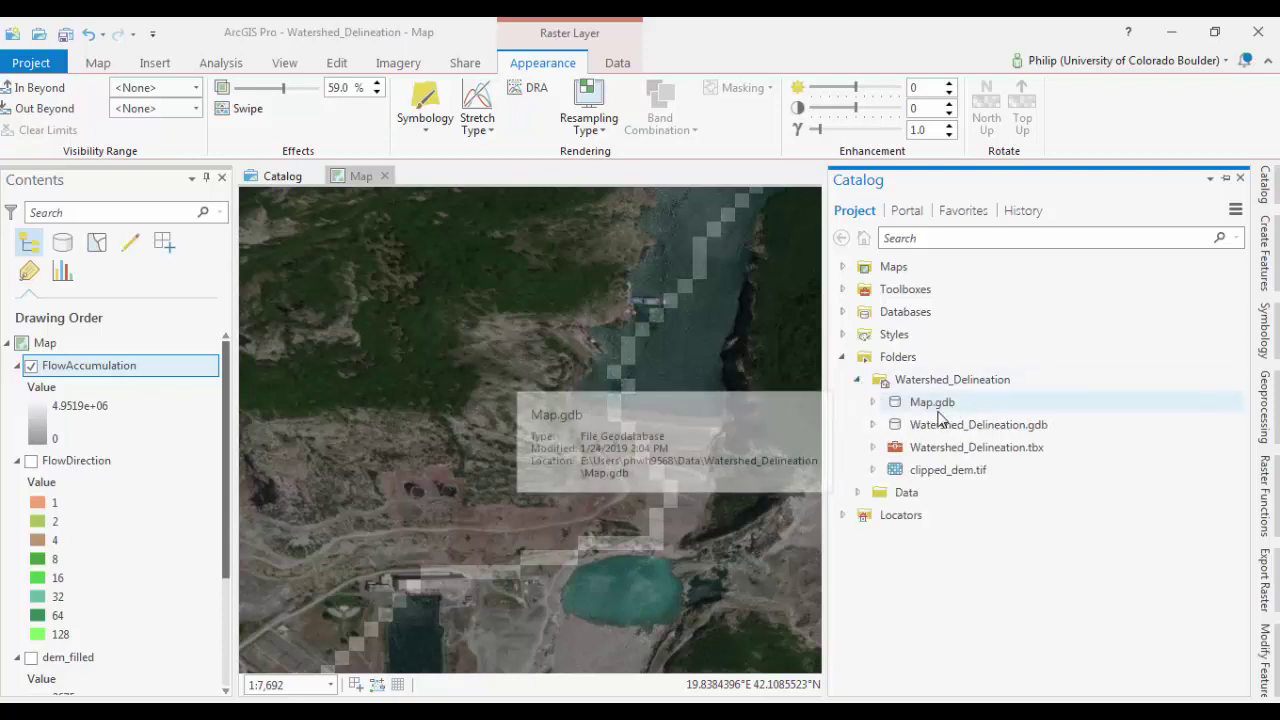
click(873, 426)
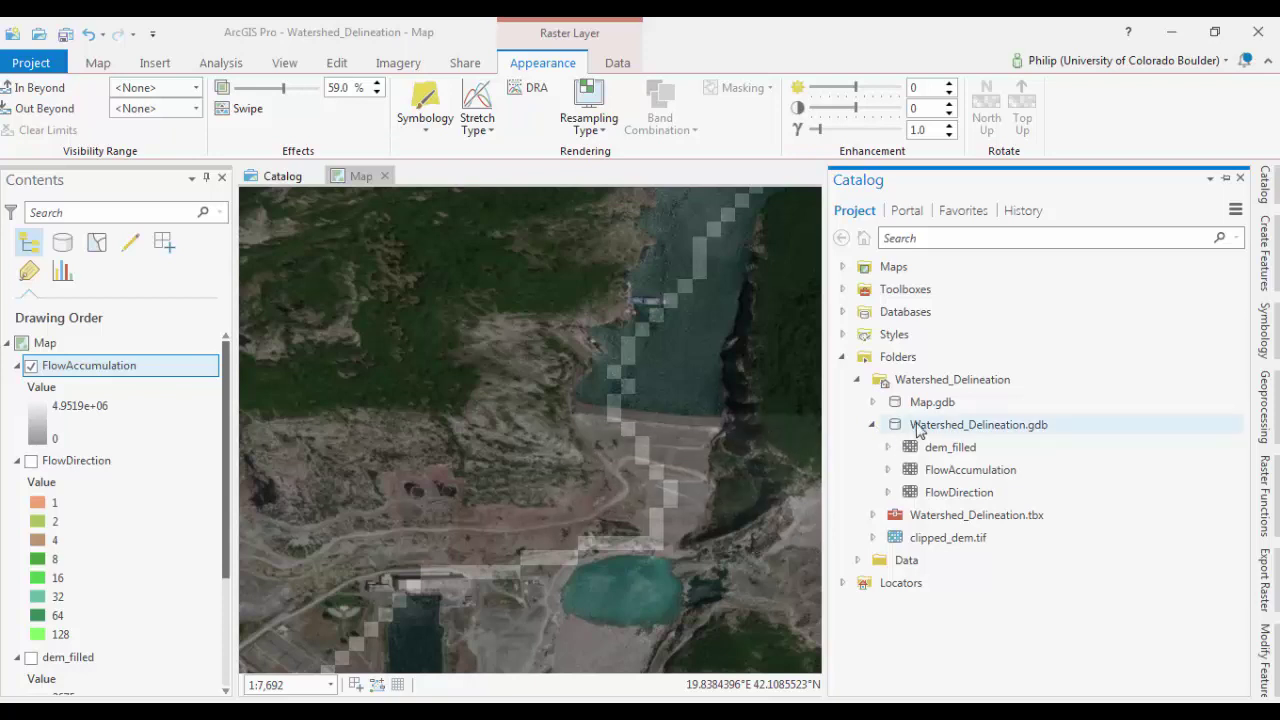
right_click(916, 427)
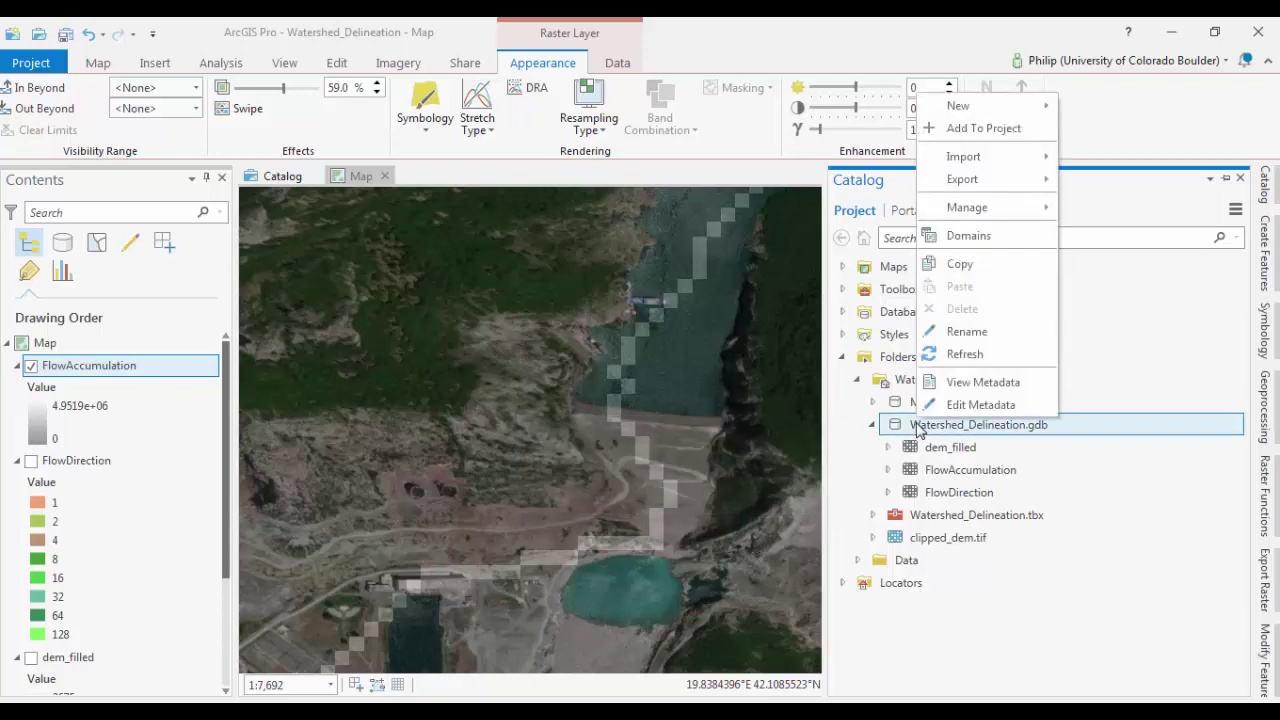
mouse_move(978, 108)
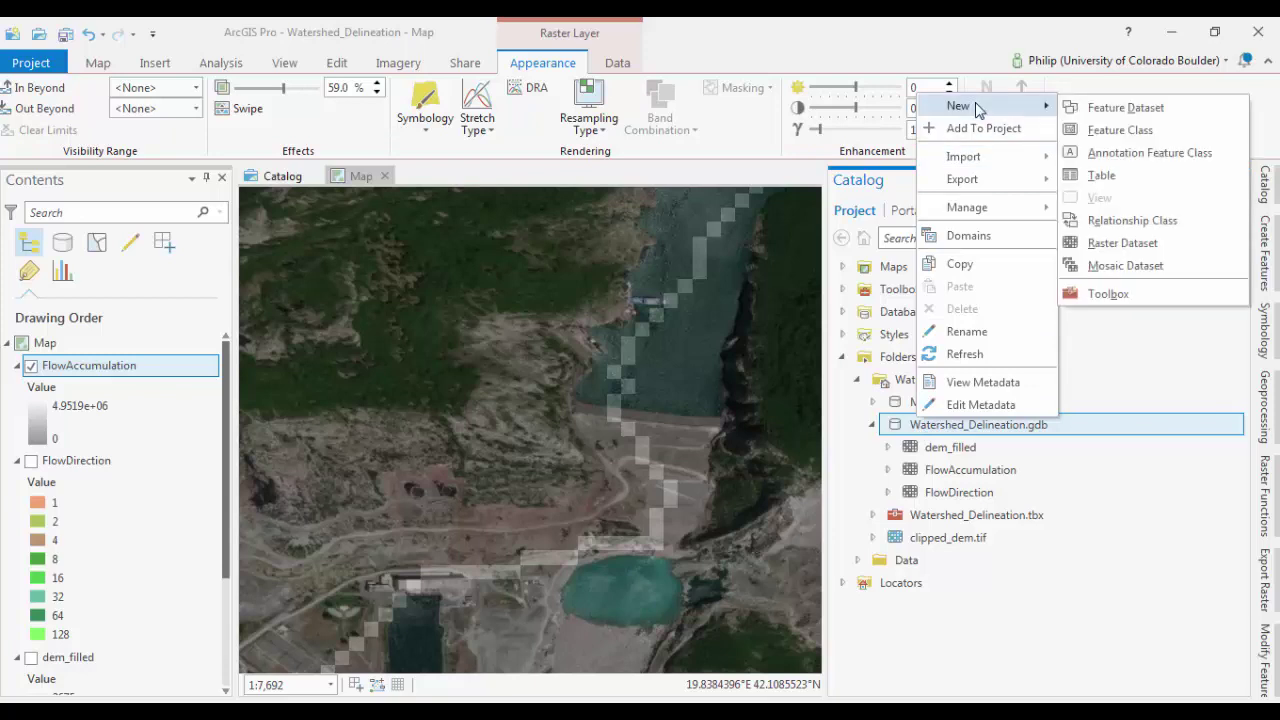
click(1136, 133)
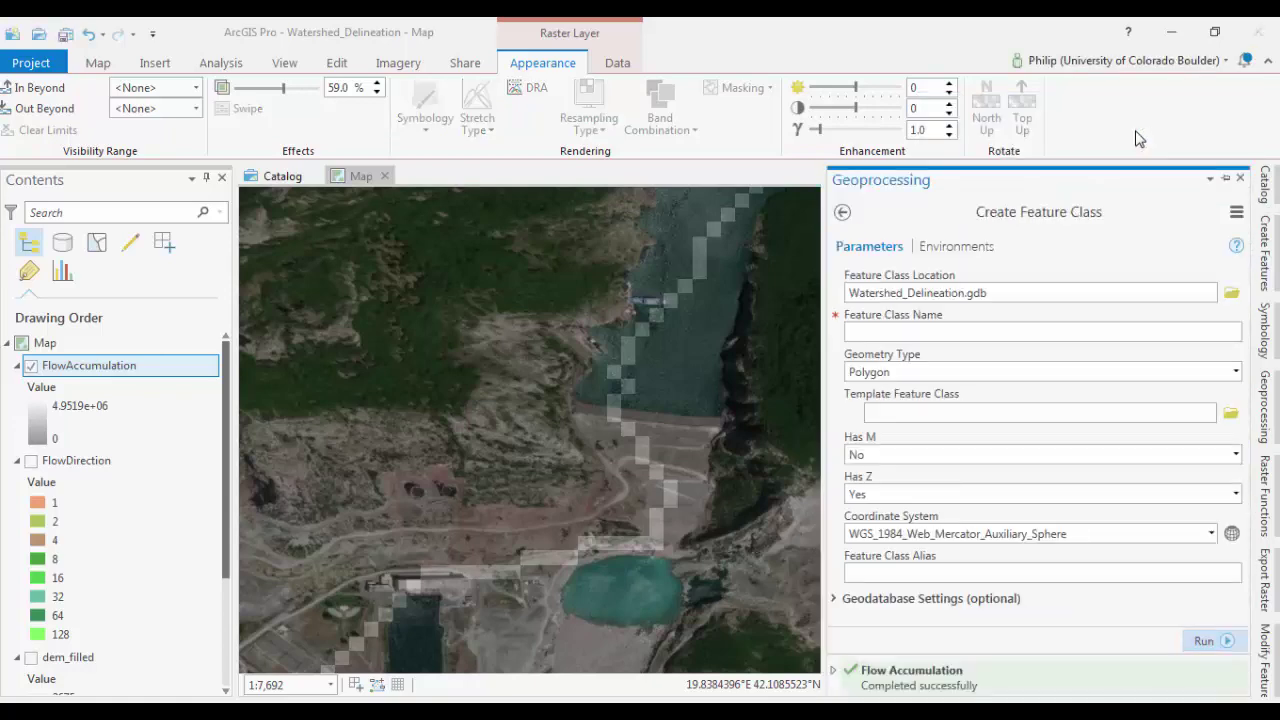
- Create a Point feature class named PourPoint using clipped_dem.tif's coordinate system
click(975, 328)
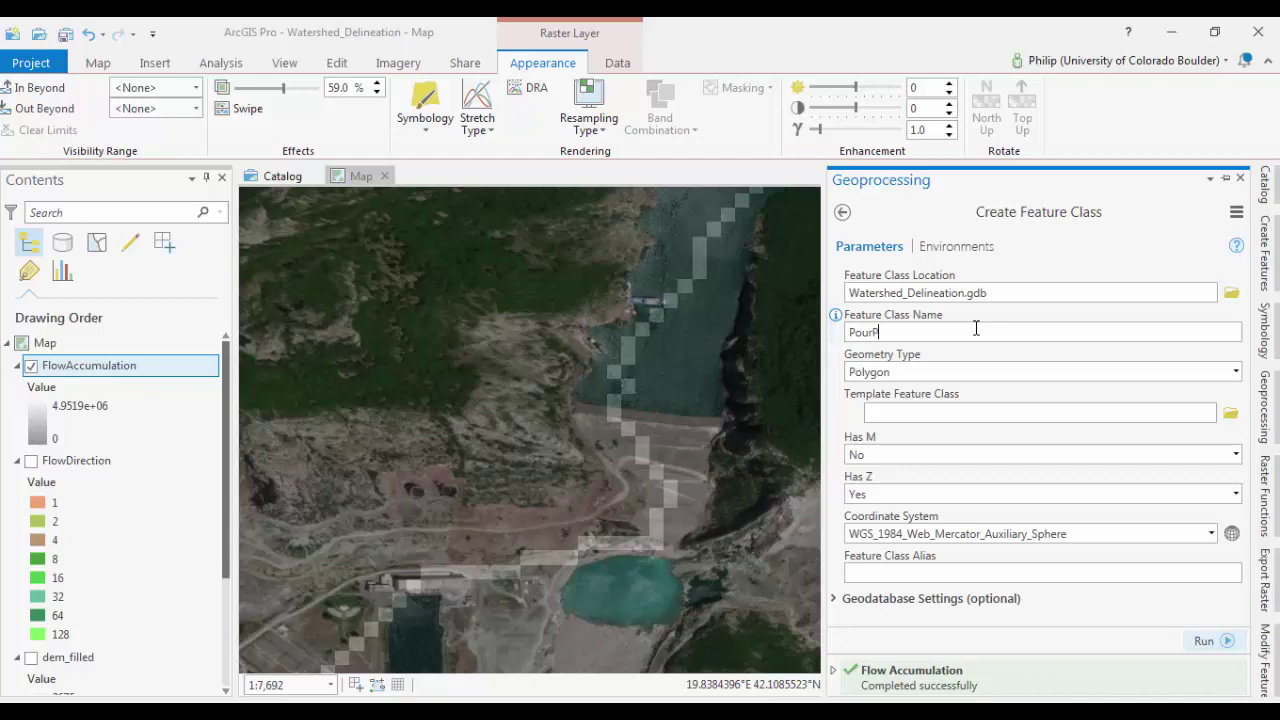
click(1238, 372)
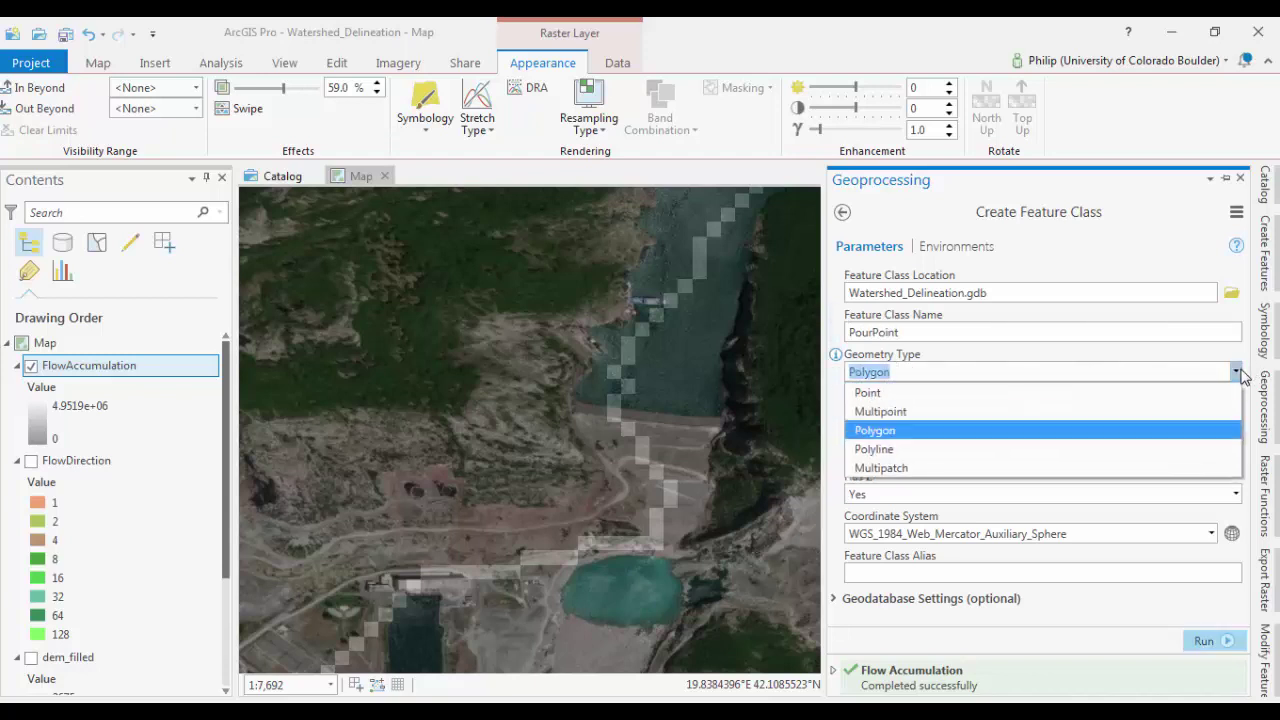
click(1085, 394)
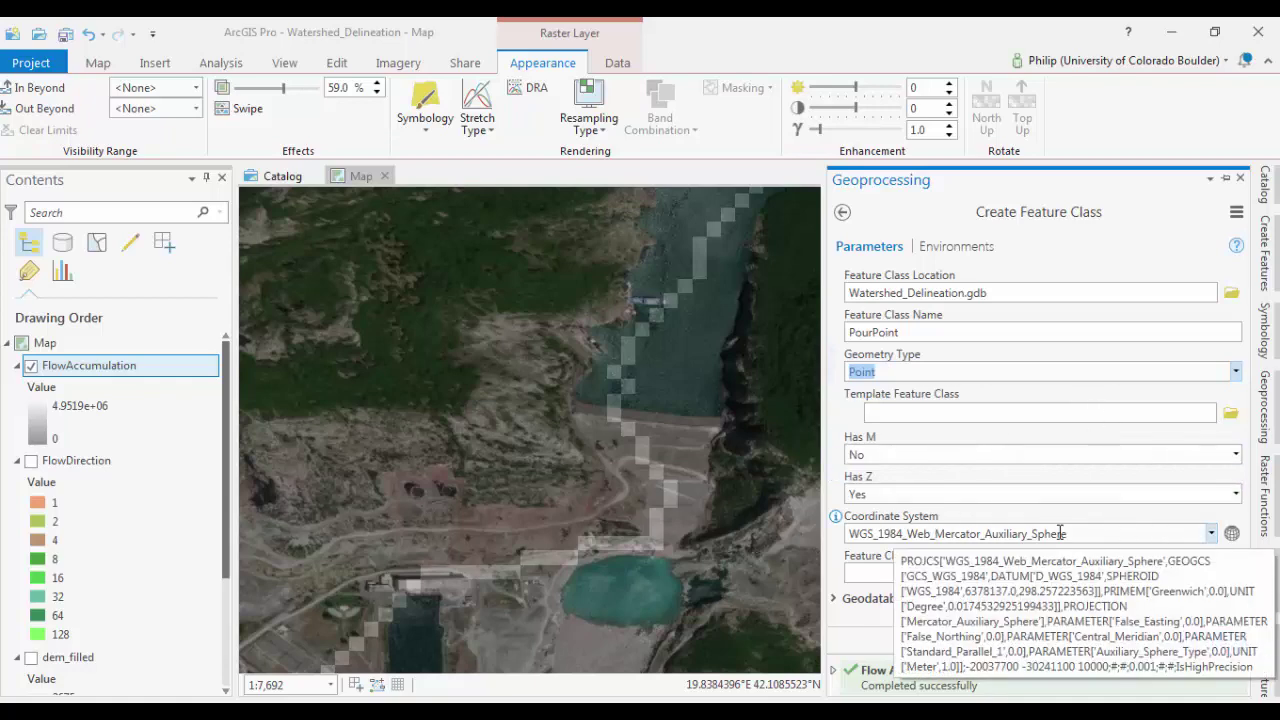
click(1211, 534)
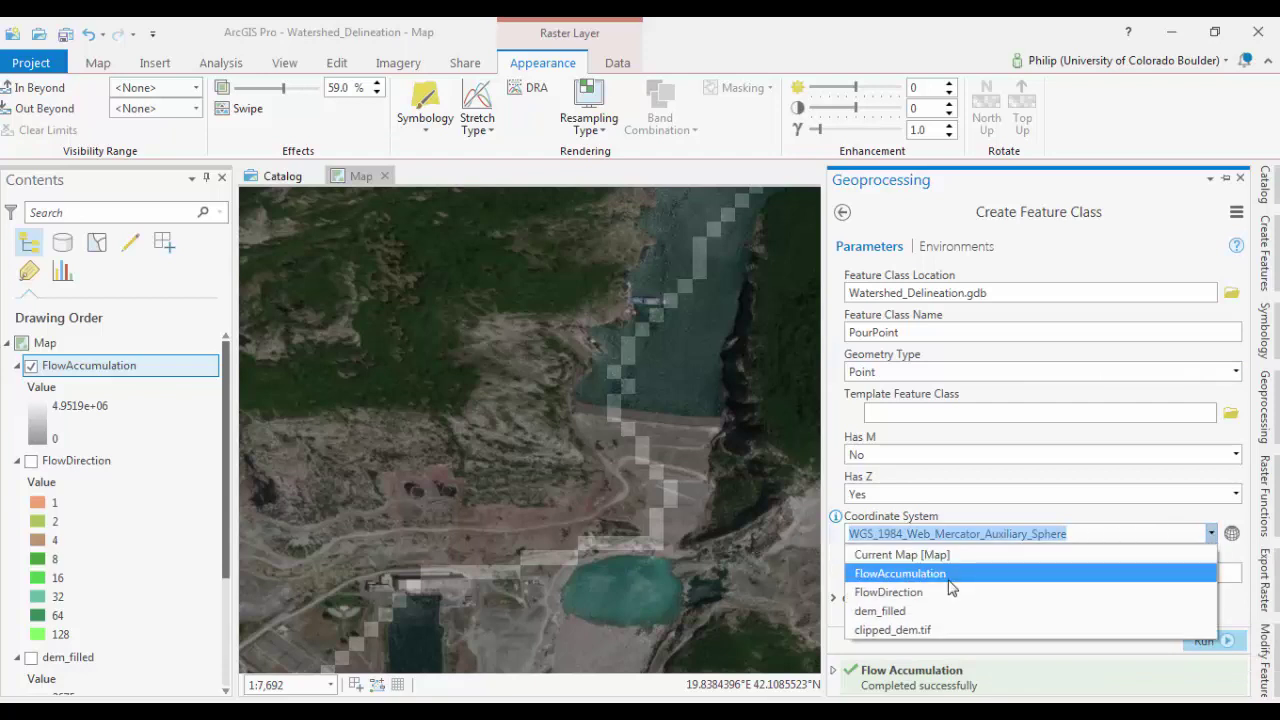
click(889, 630)
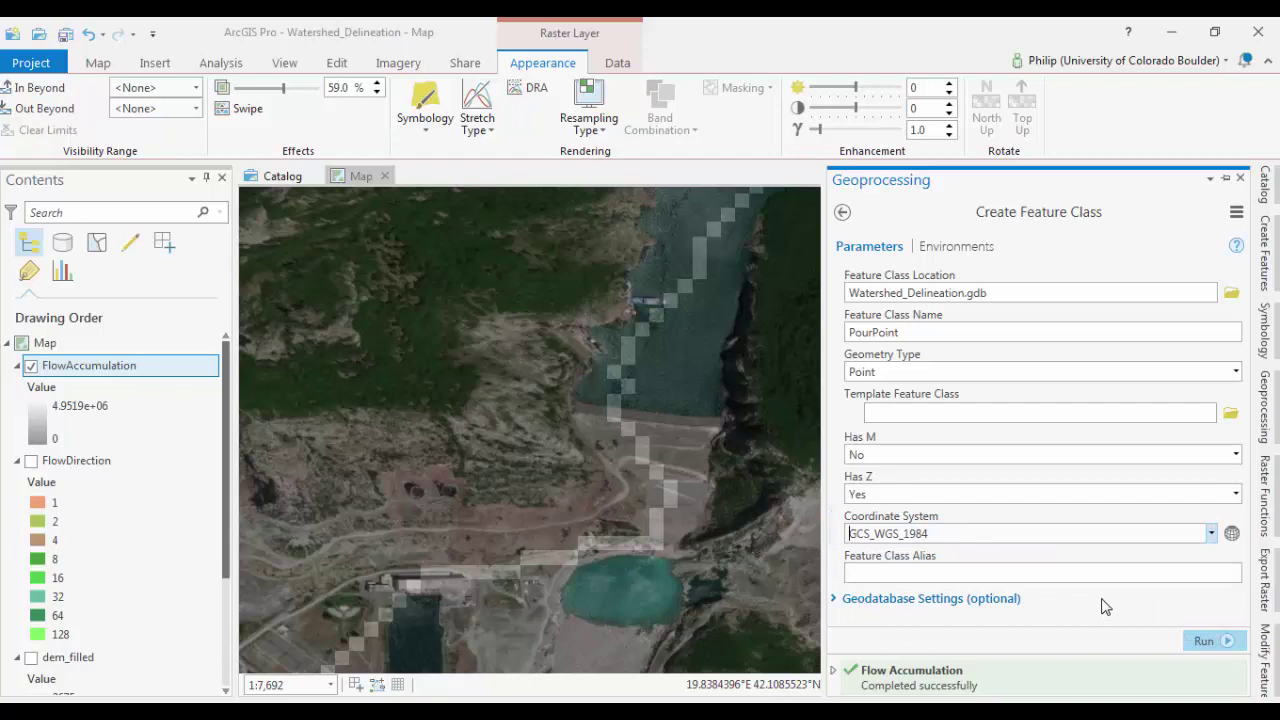
click(1200, 642)
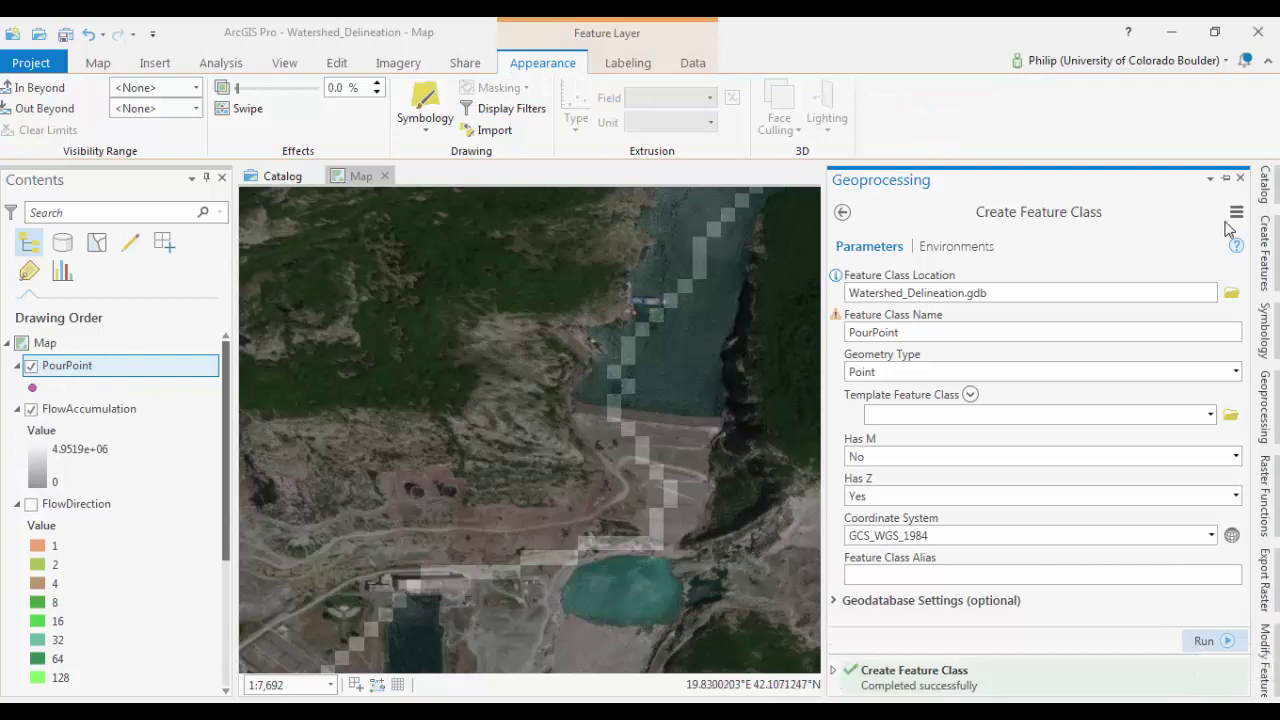
- Open the PourPoint attribute table to confirm it is empty, then close it
click(615, 367)
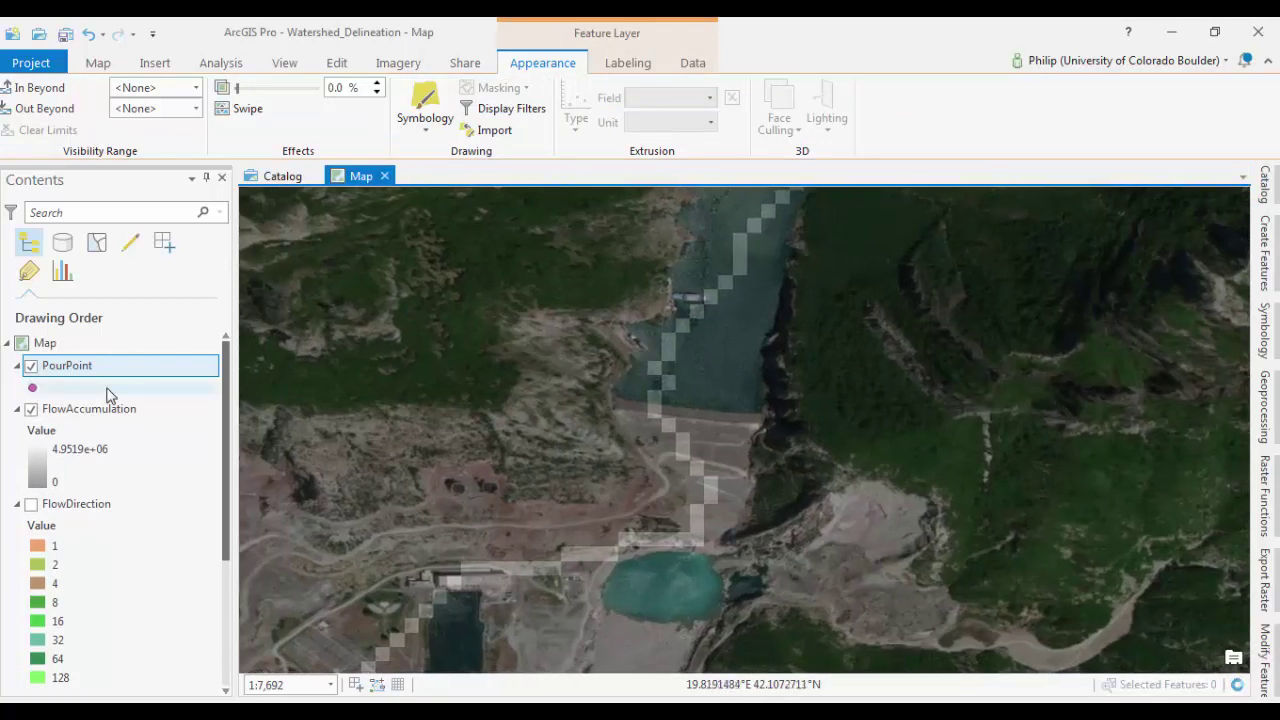
right_click(47, 374)
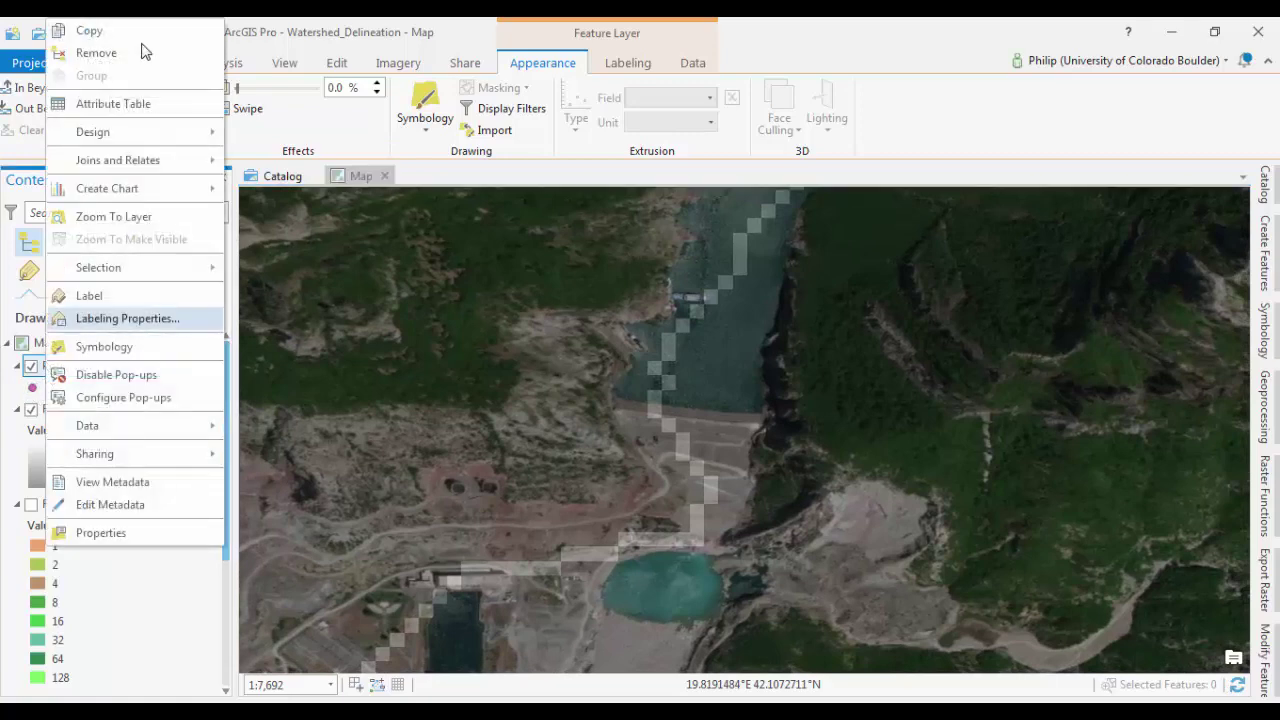
click(124, 106)
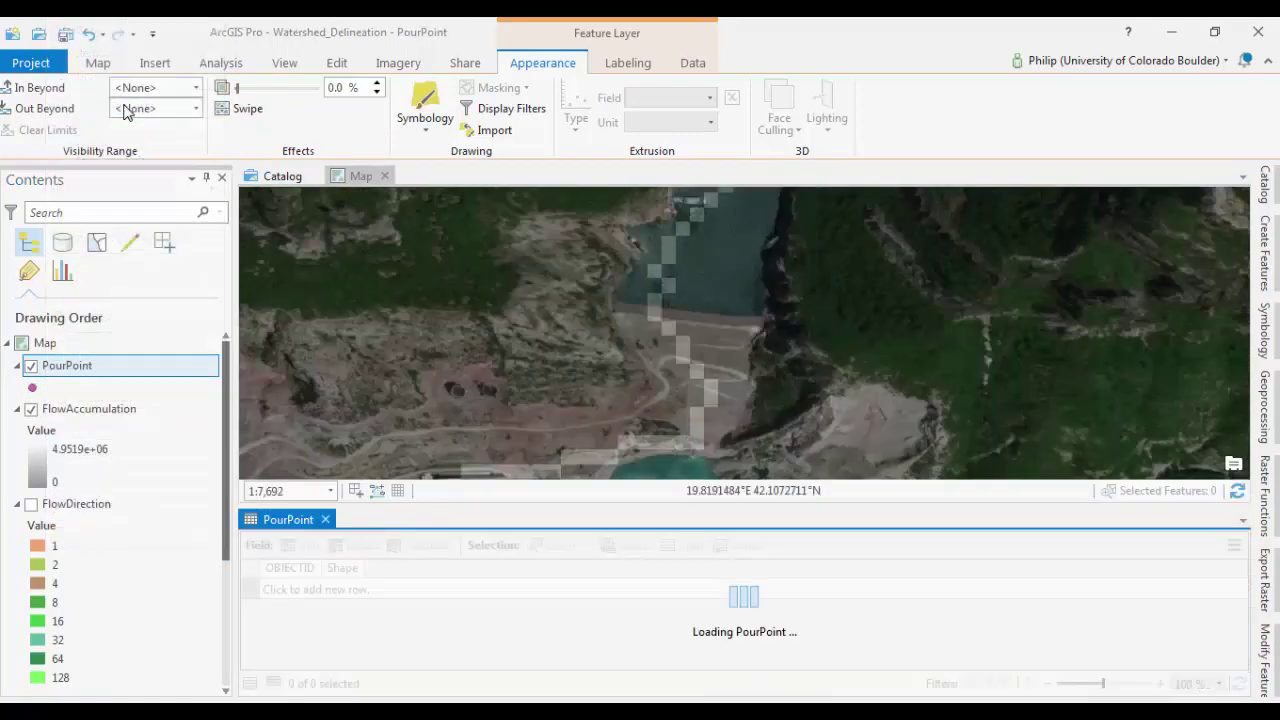
click(325, 519)
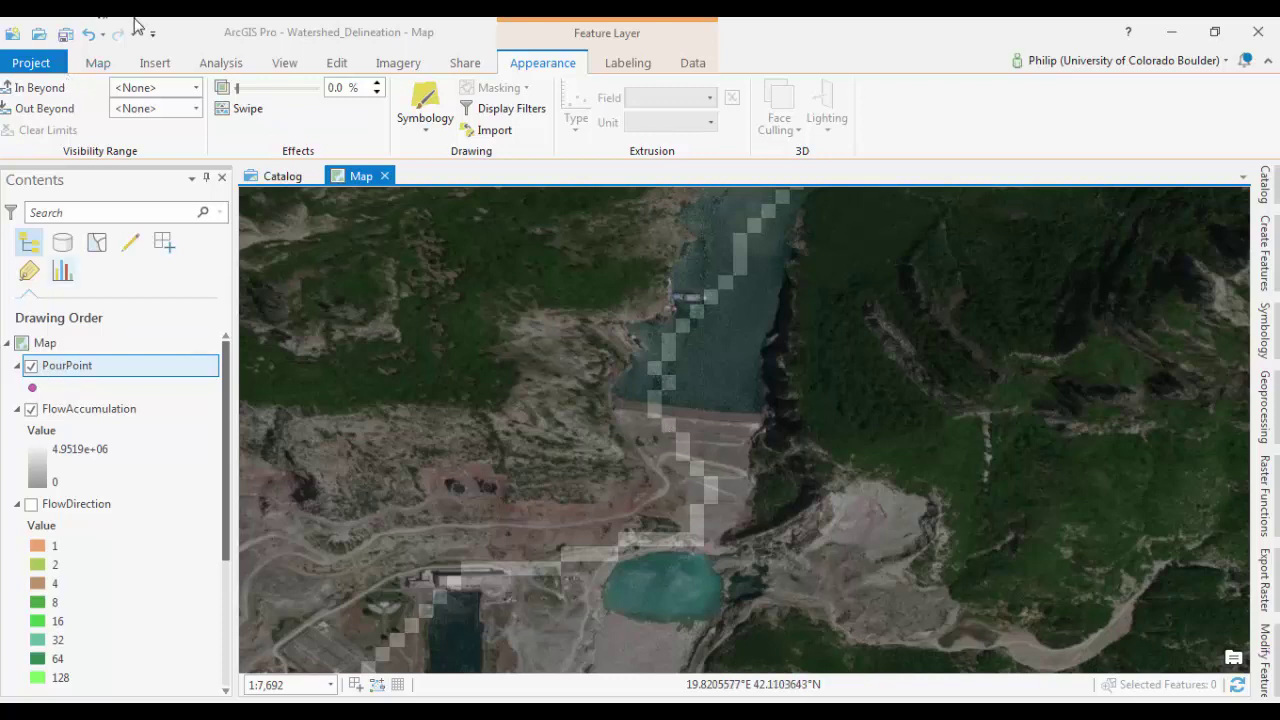
- Place a PourPoint point on the high-accumulation stream cell at the dam and save the edit
click(336, 62)
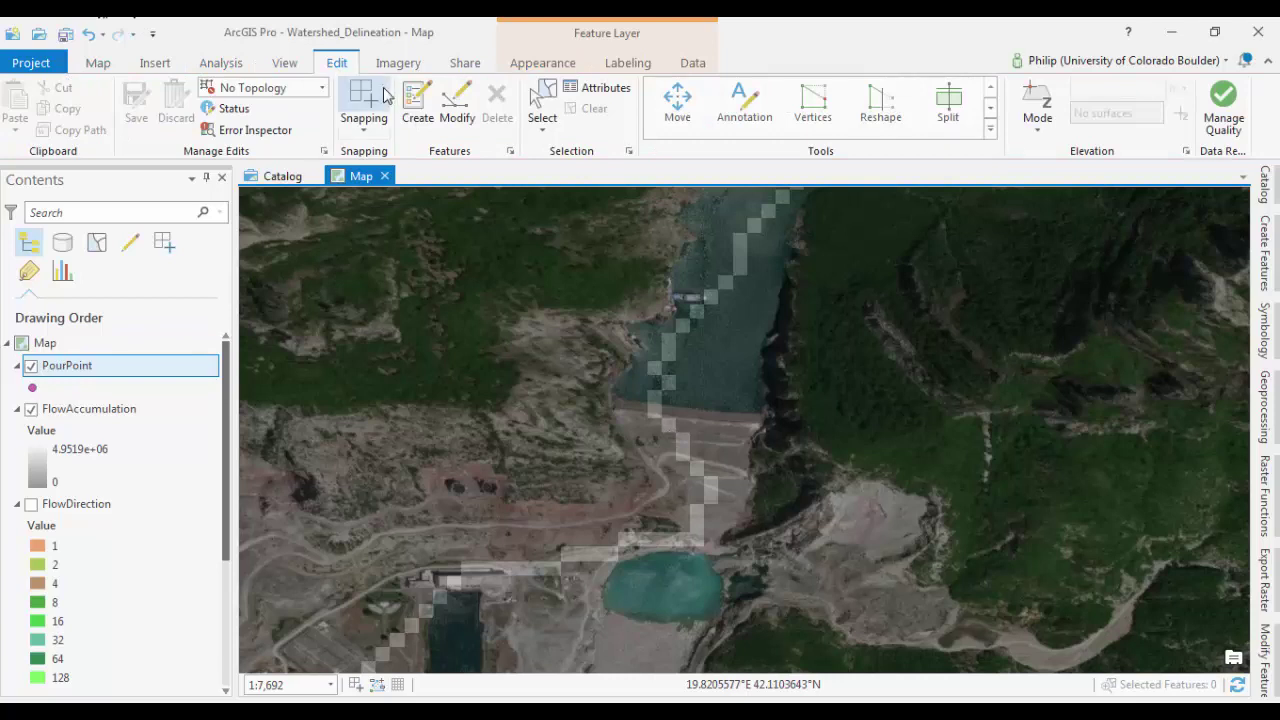
click(429, 113)
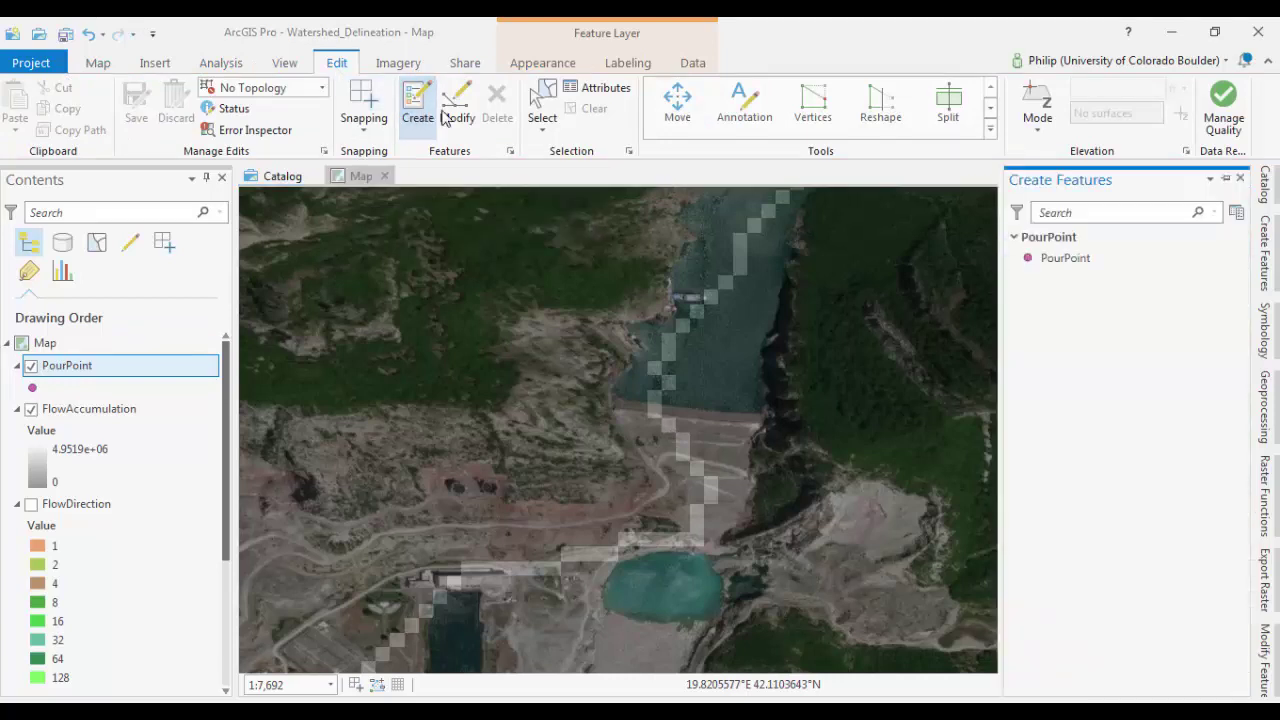
click(1074, 269)
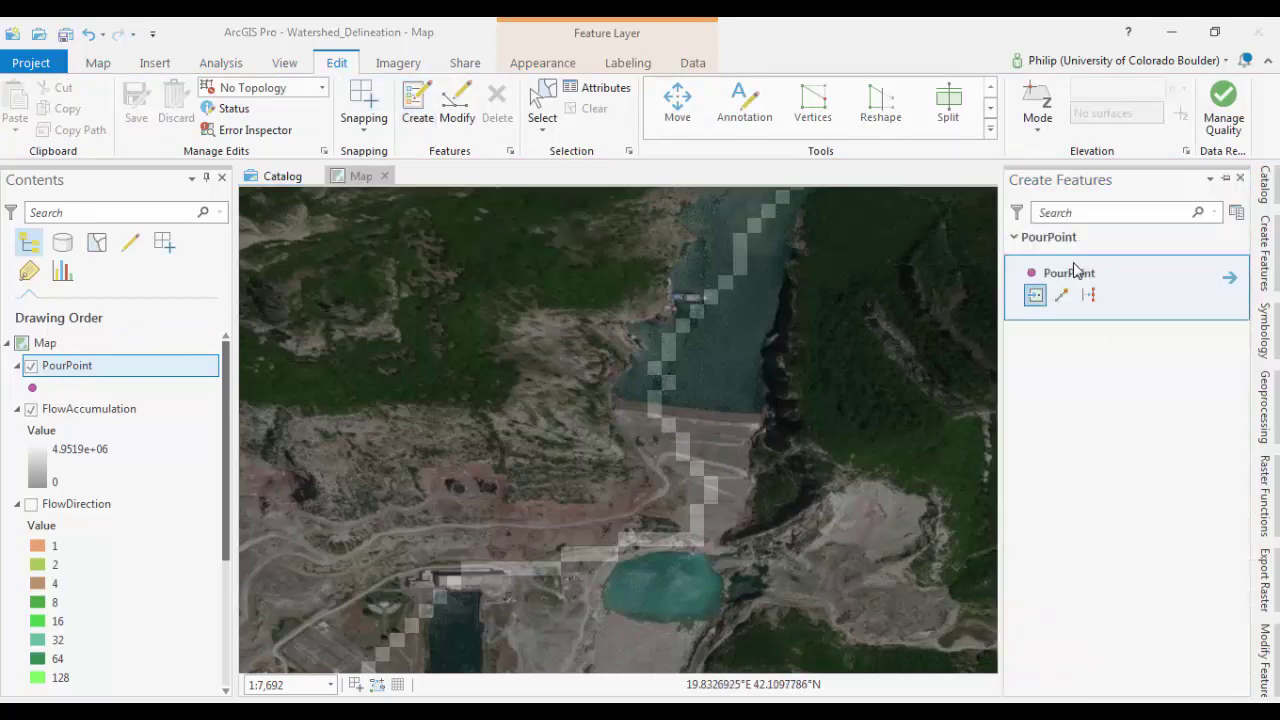
click(1037, 296)
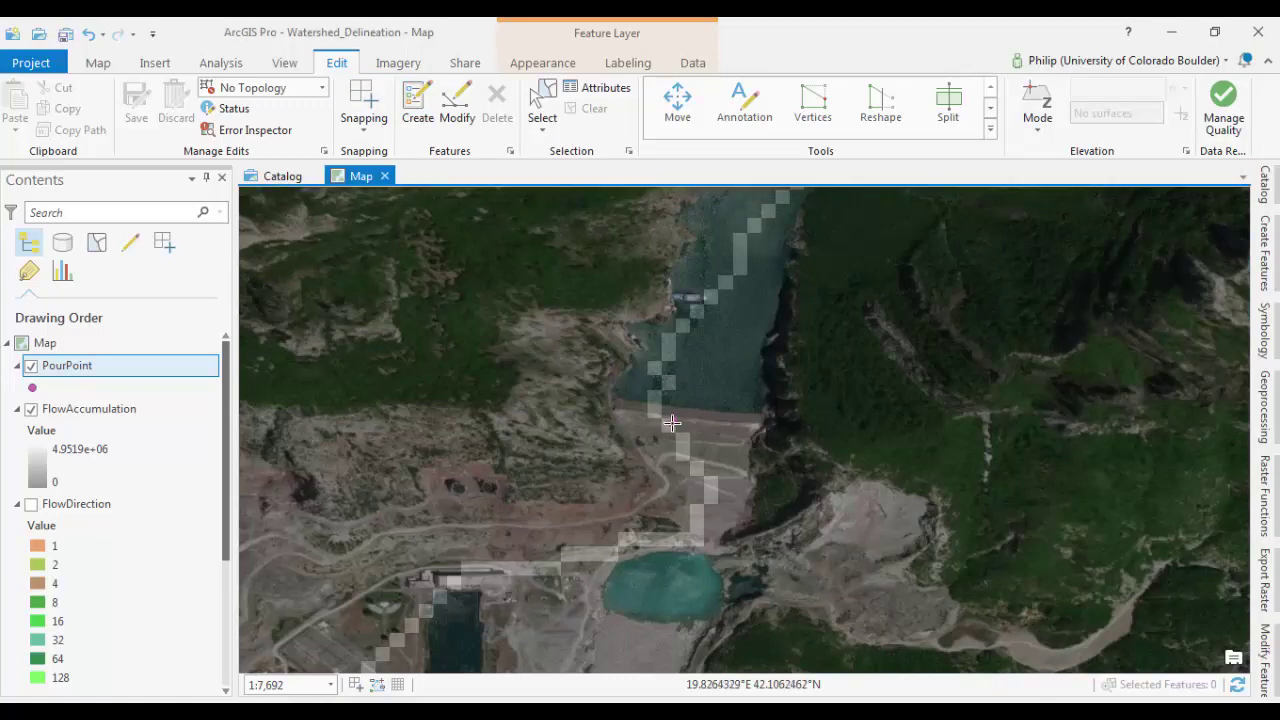
scroll(670, 425, up, 5)
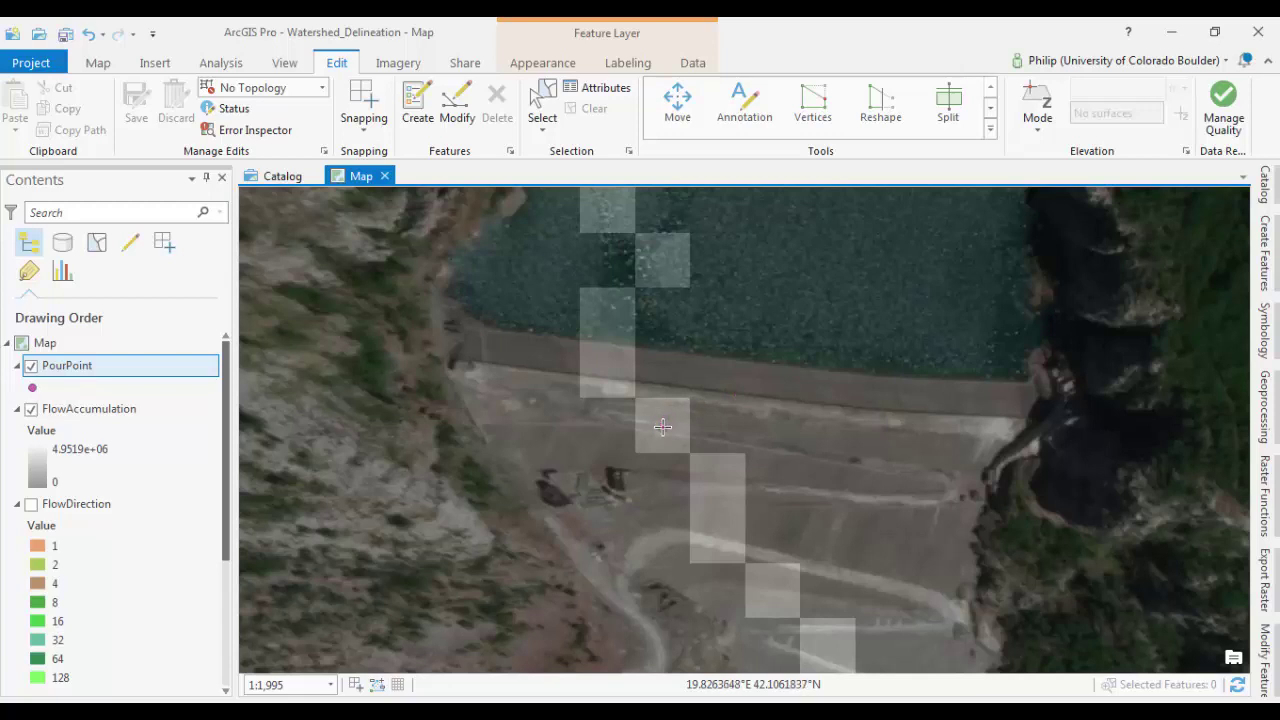
click(661, 424)
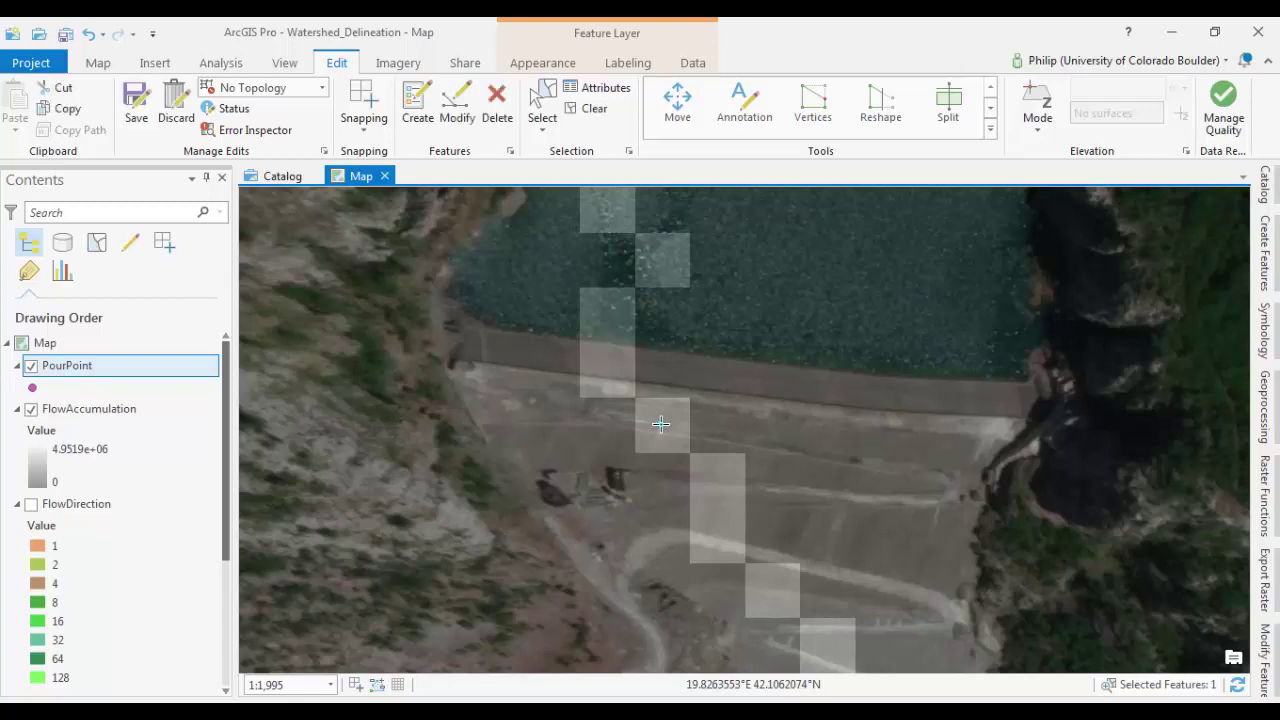
click(143, 110)
click(660, 386)
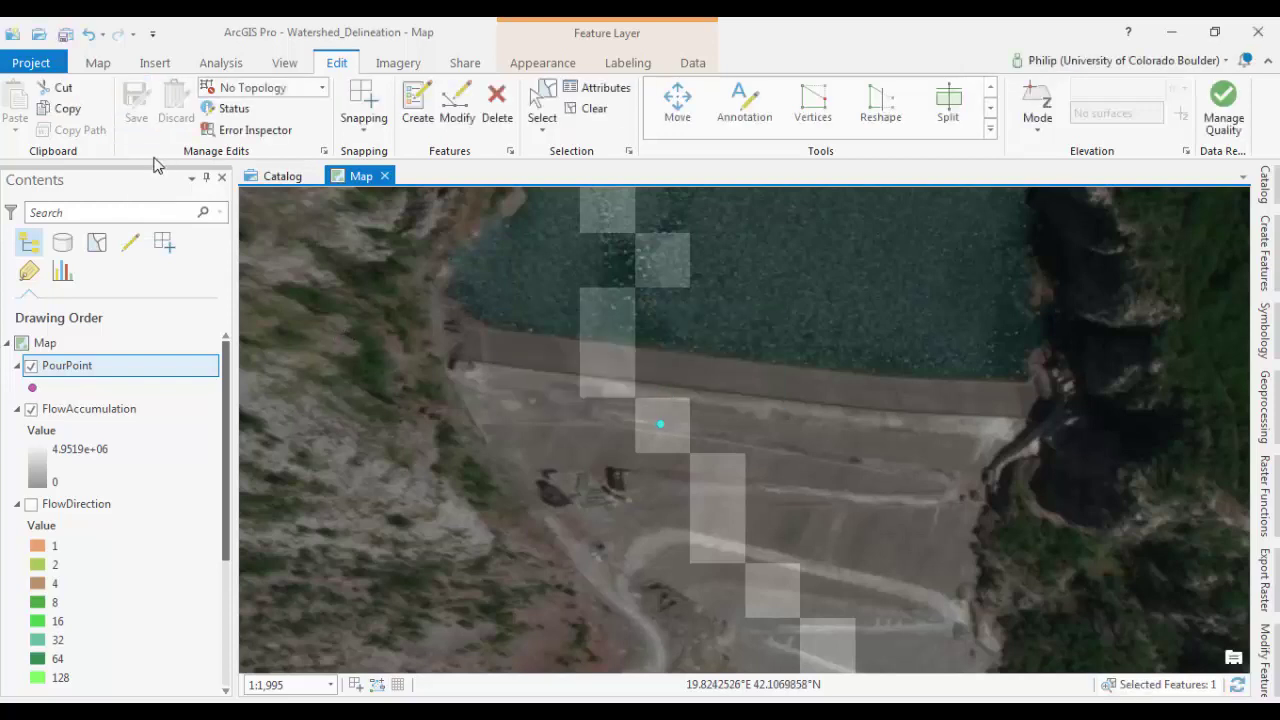
- Clear the pour point selection, hide FlowAccumulation and show the FlowDirection raster
click(98, 64)
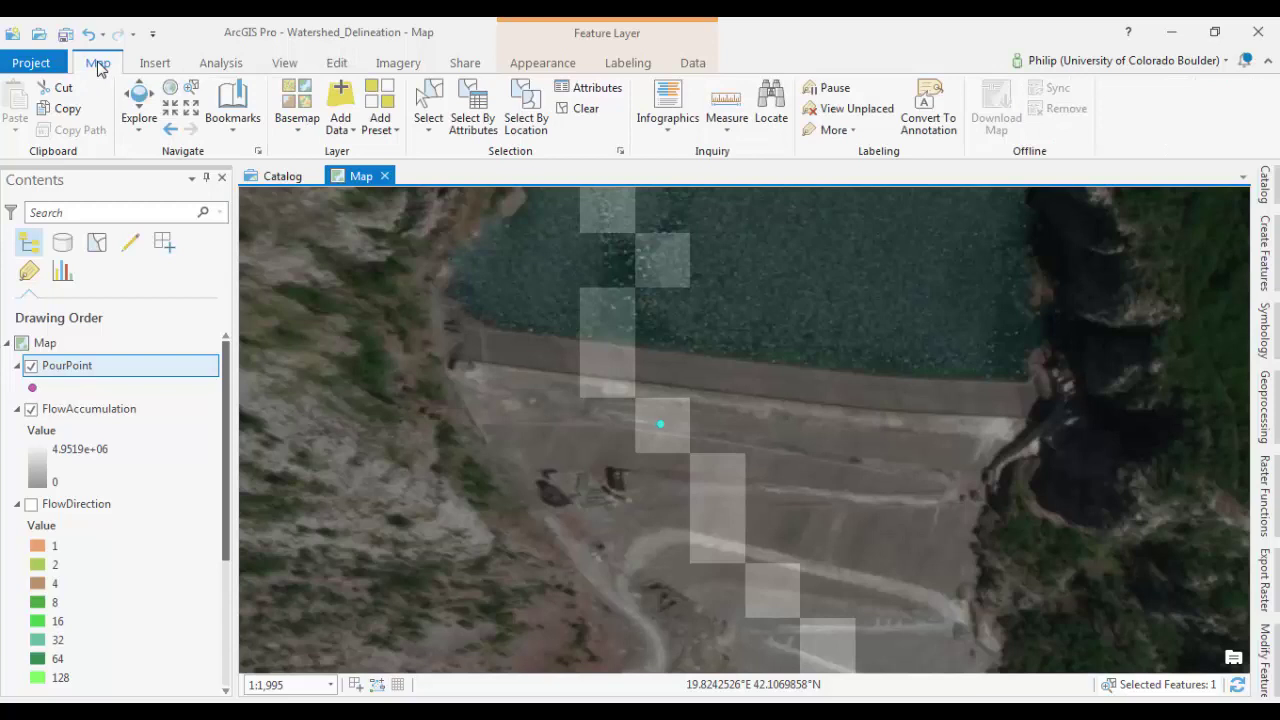
click(578, 110)
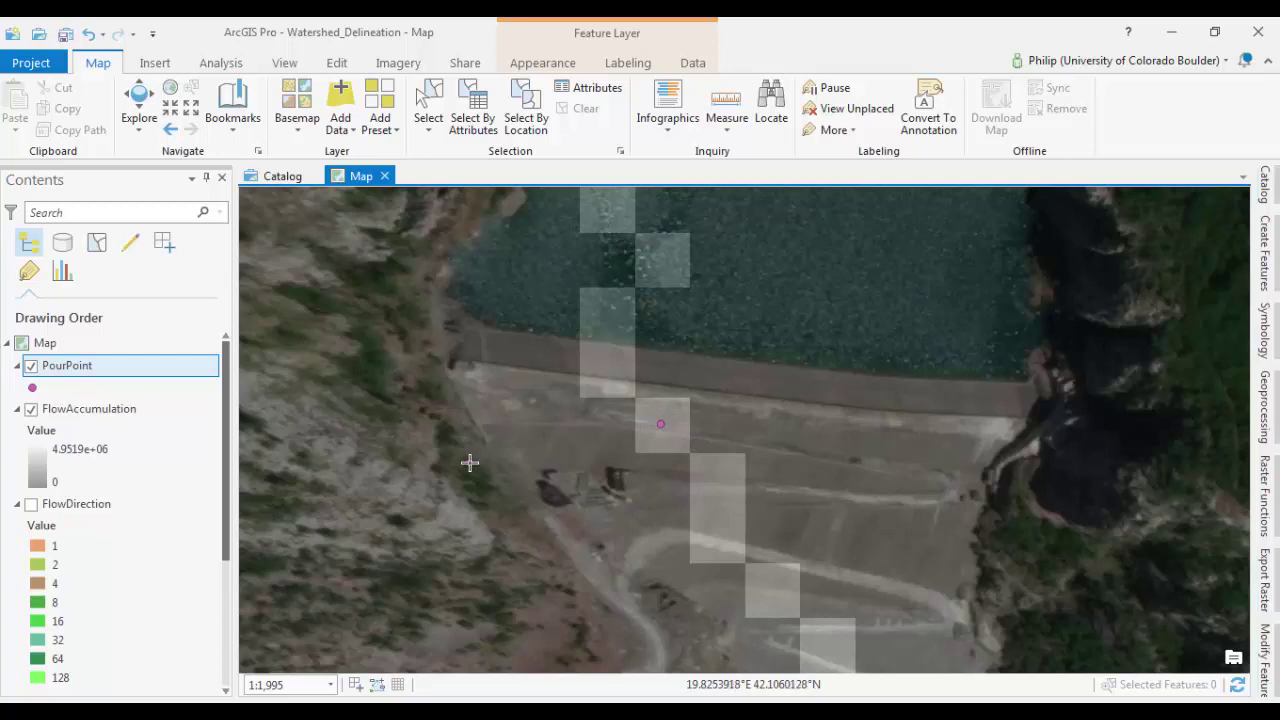
click(31, 410)
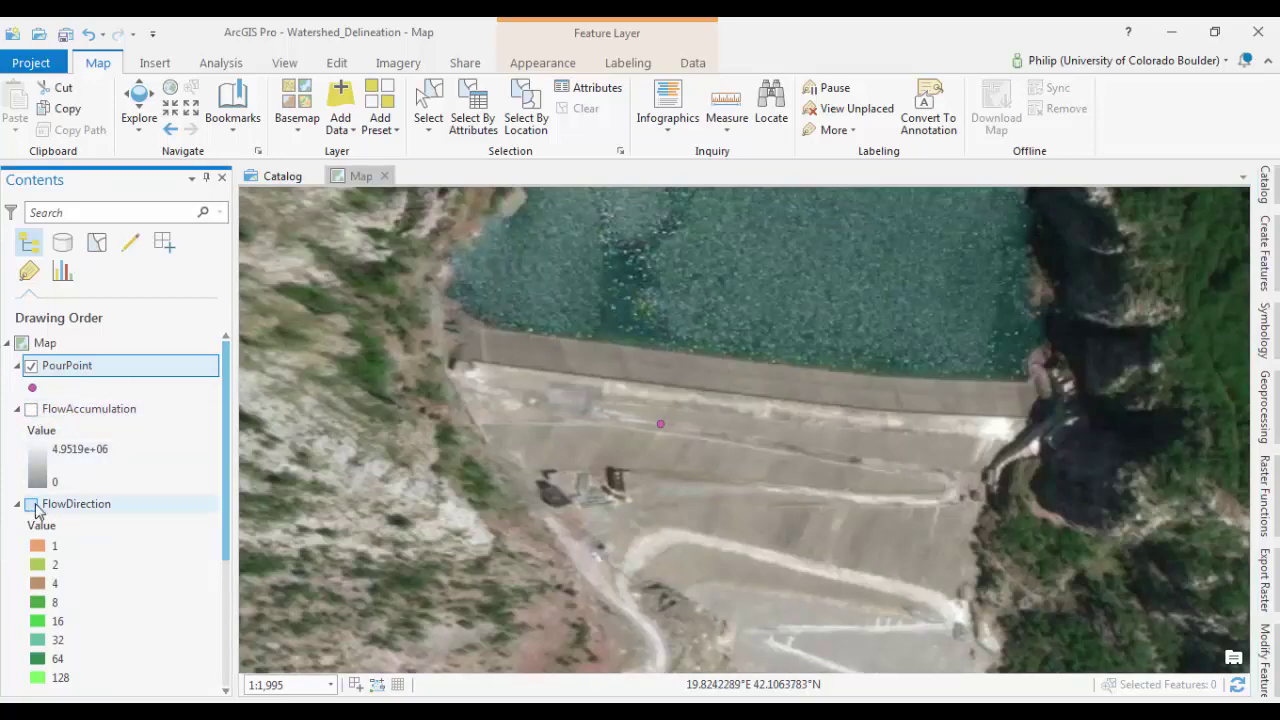
click(32, 505)
- Zoom the map out to view FlowDirection and bring up the Geoprocessing pane
scroll(936, 404, down, 5)
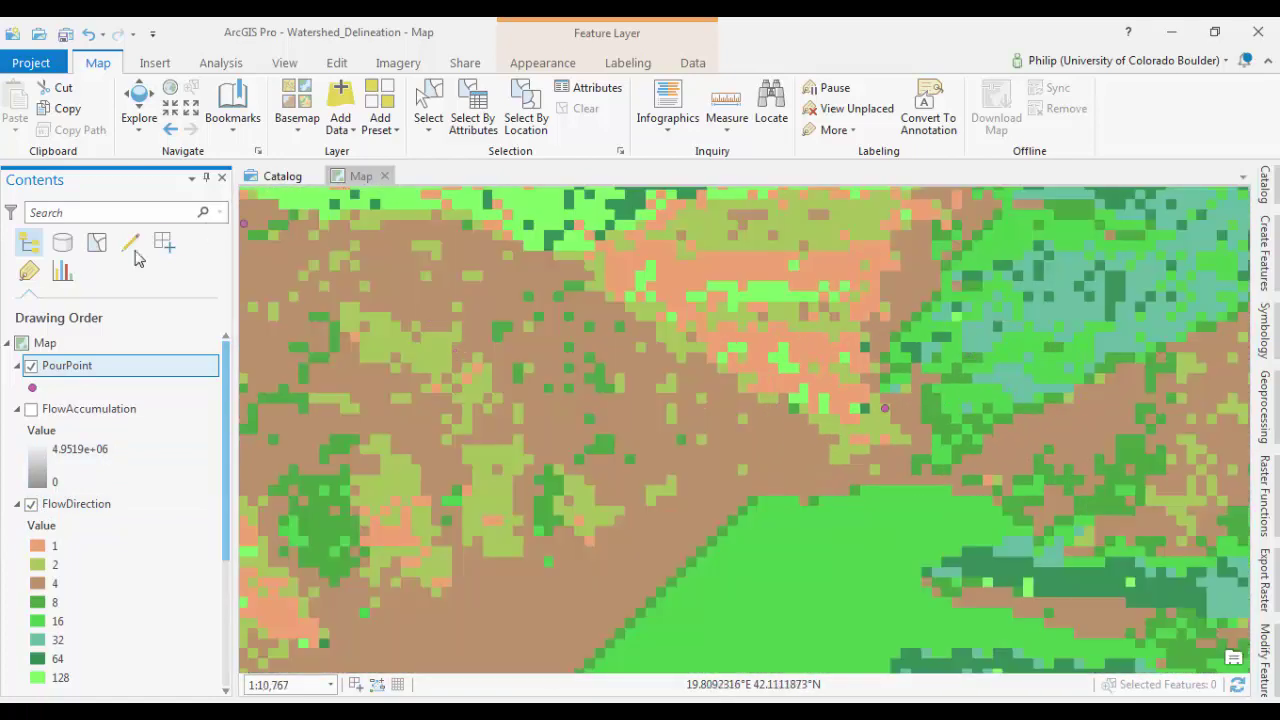
click(139, 100)
scroll(643, 343, down, 5)
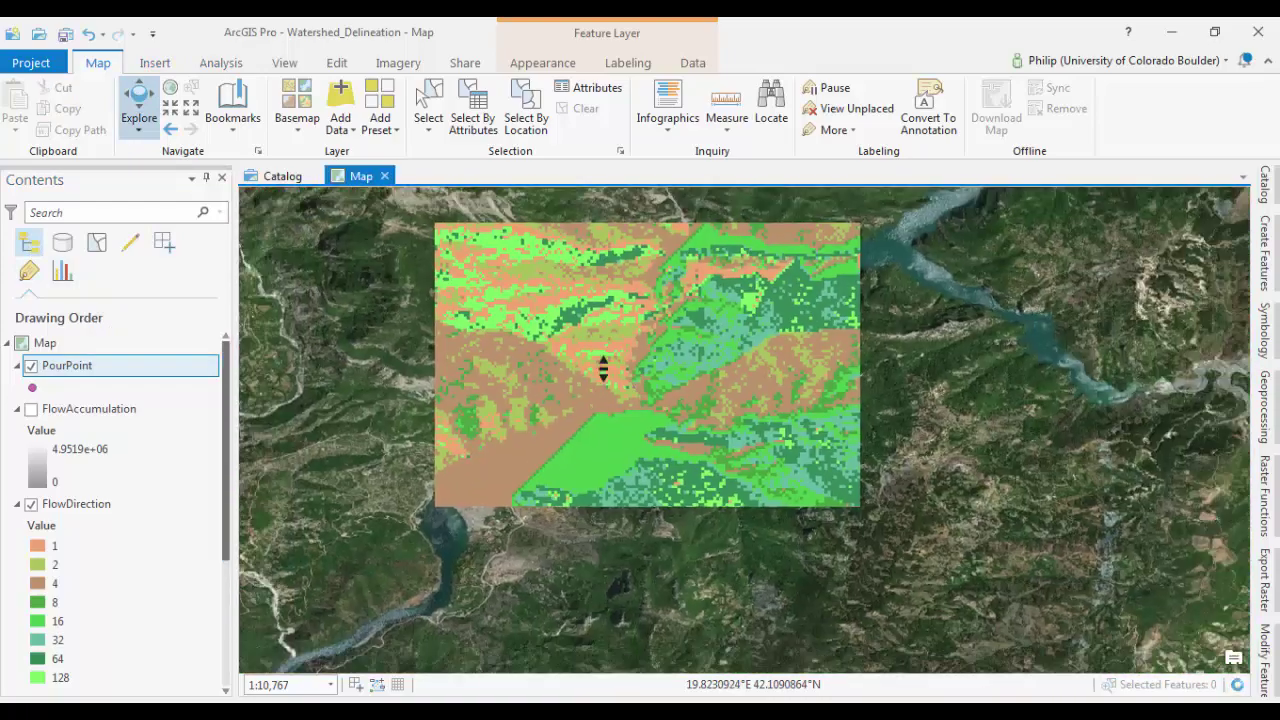
scroll(757, 365, up, 5)
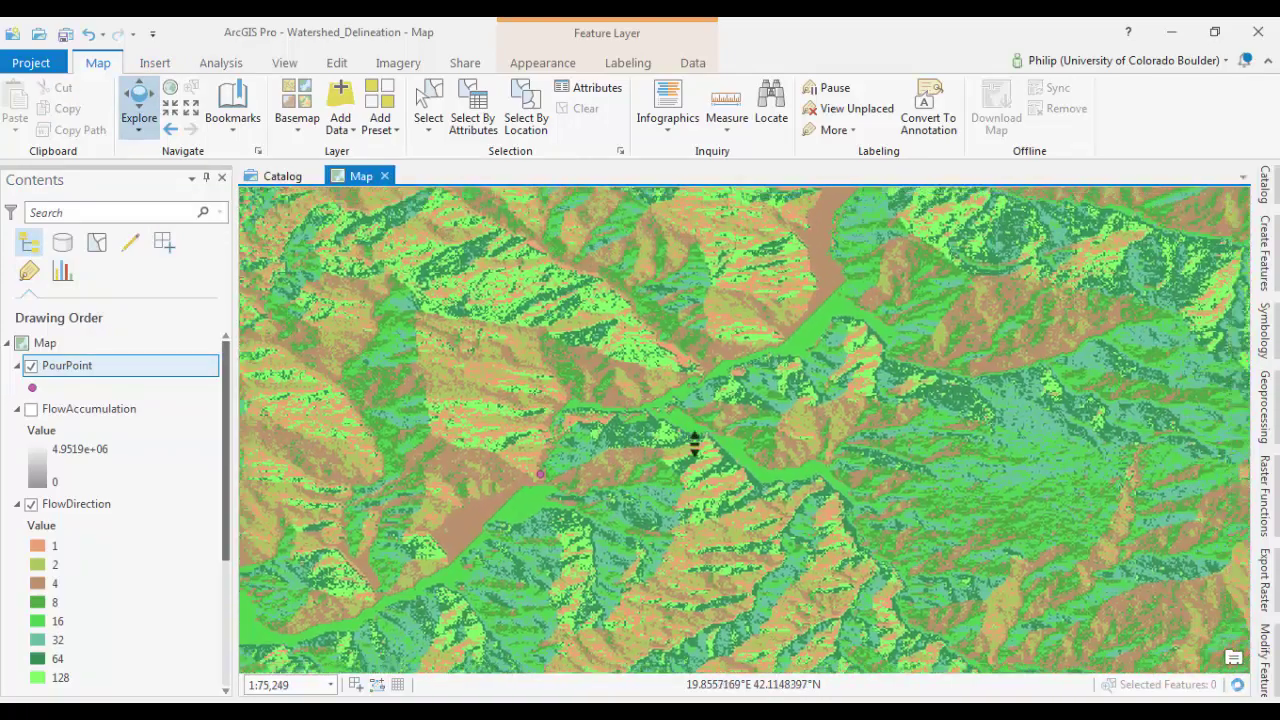
scroll(694, 443, down, 1)
scroll(686, 417, up, 3)
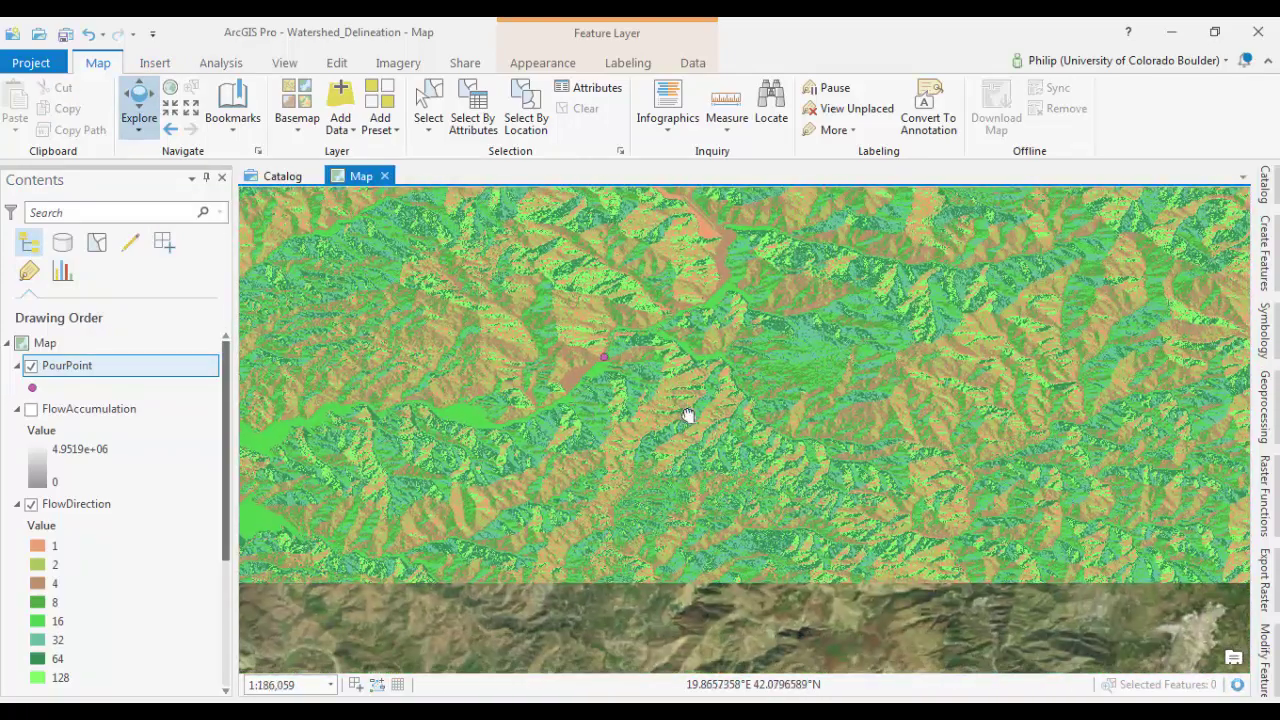
scroll(755, 380, down, 2)
scroll(823, 283, up, 1)
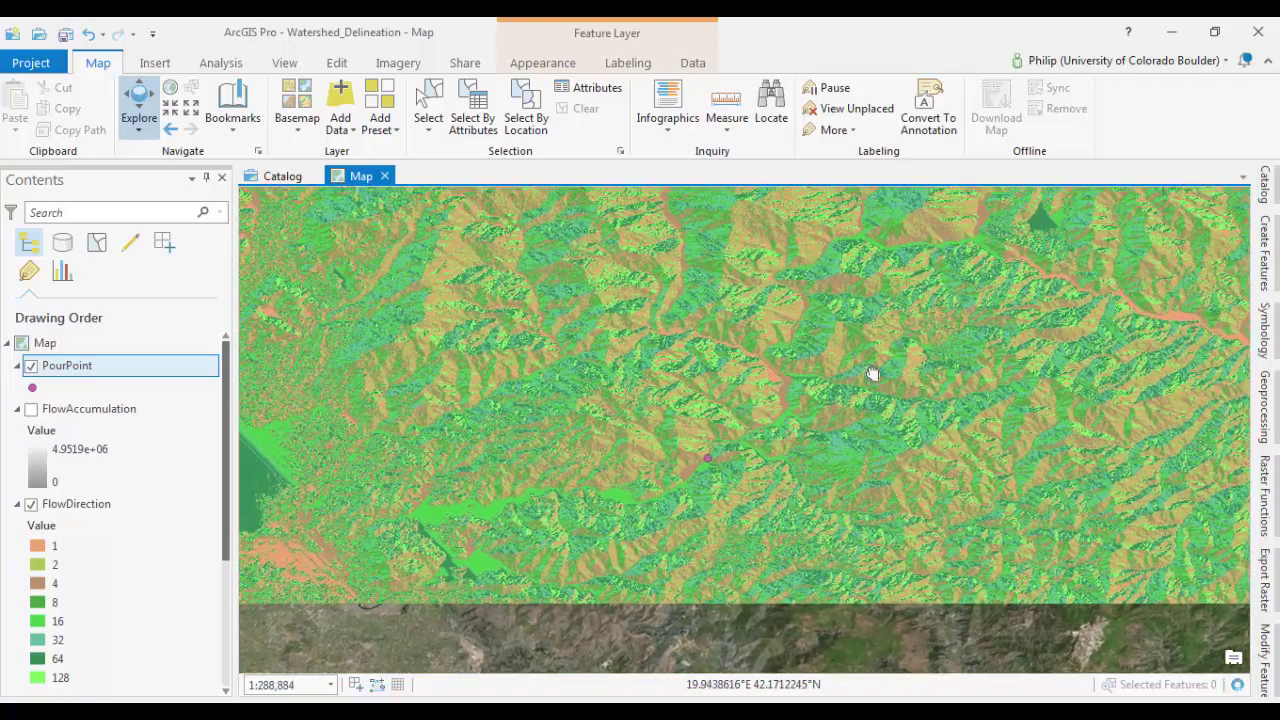
click(1266, 408)
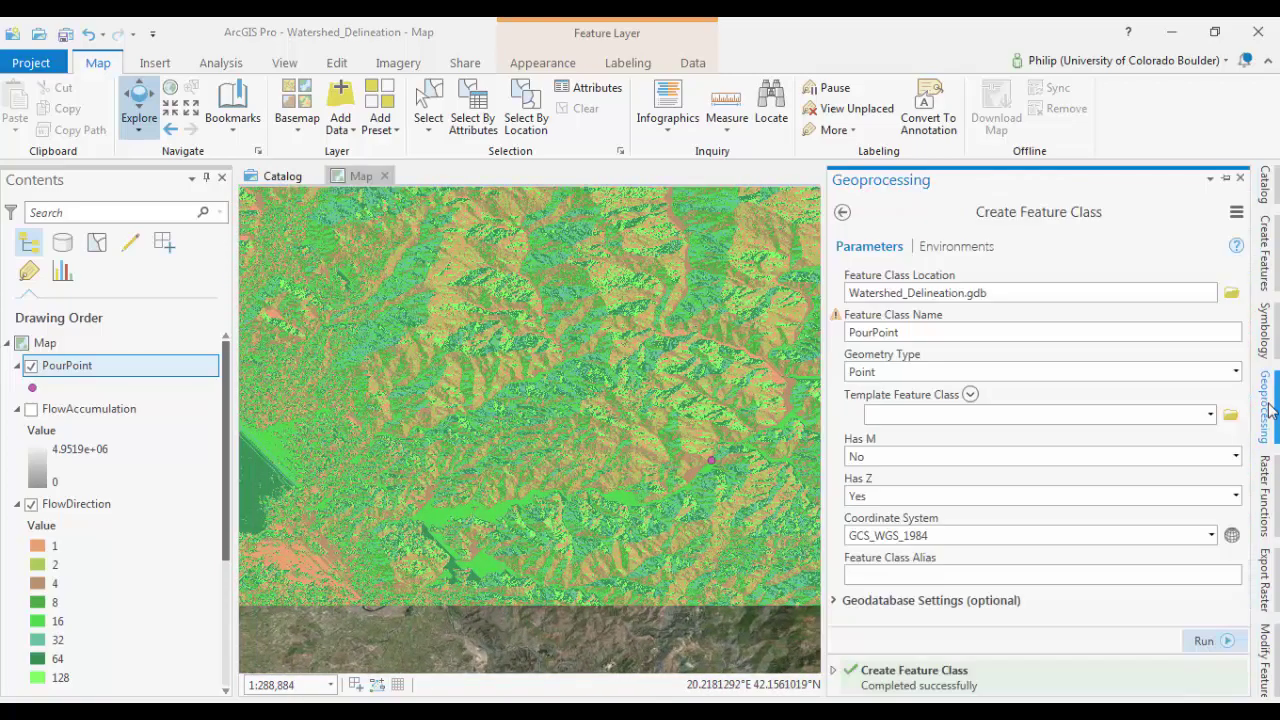
- Set up the Watershed tool with FlowDirection, PourPoint, OBJECTID field and output named Watershed
click(843, 214)
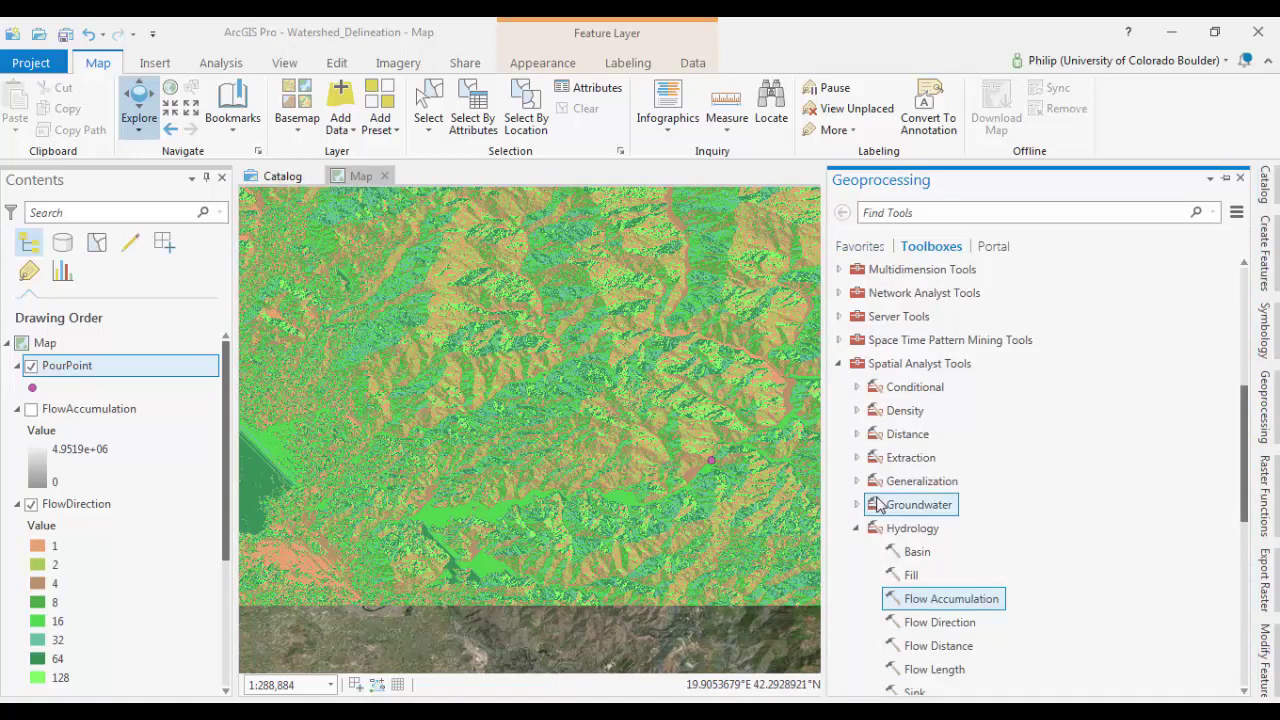
scroll(914, 434, down, 6)
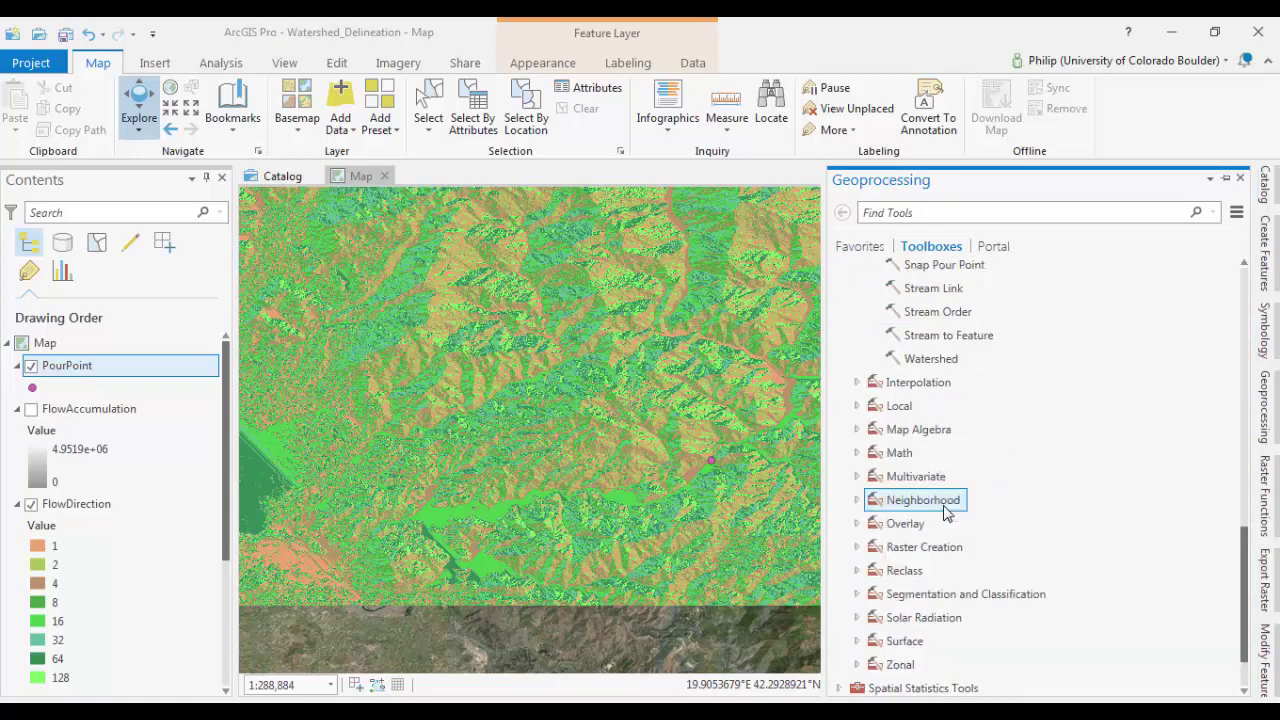
click(935, 360)
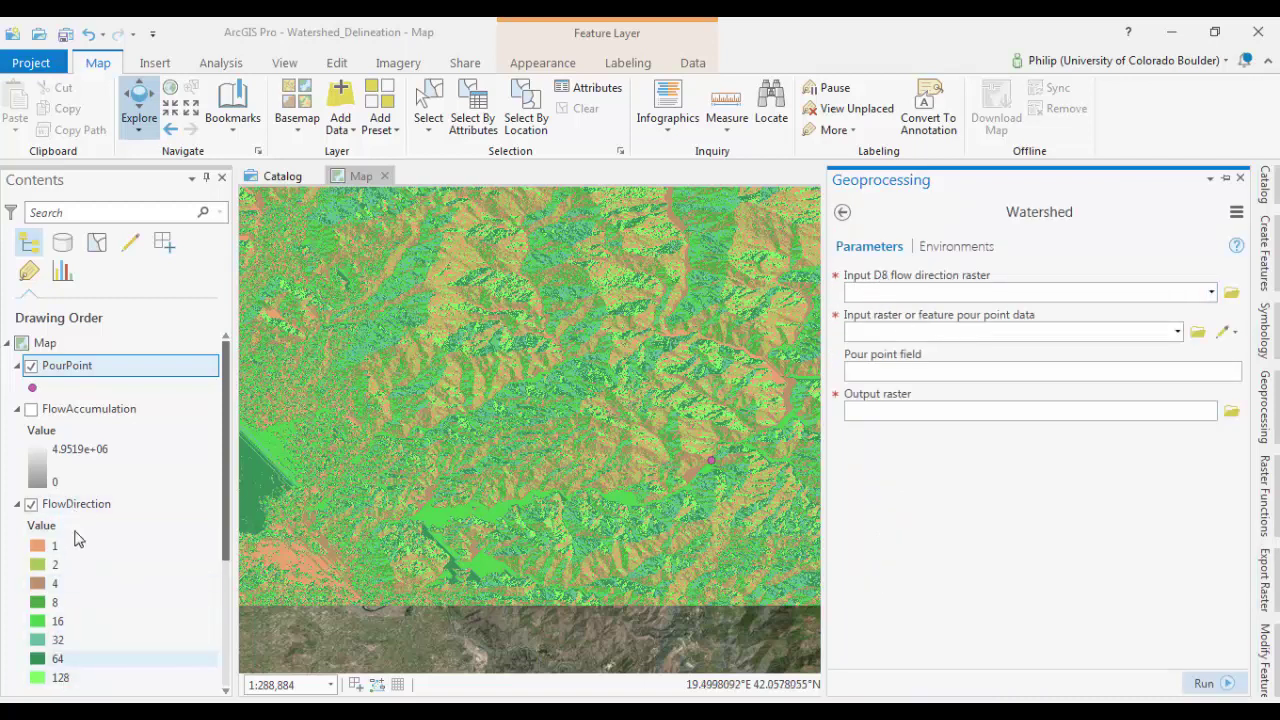
click(1211, 292)
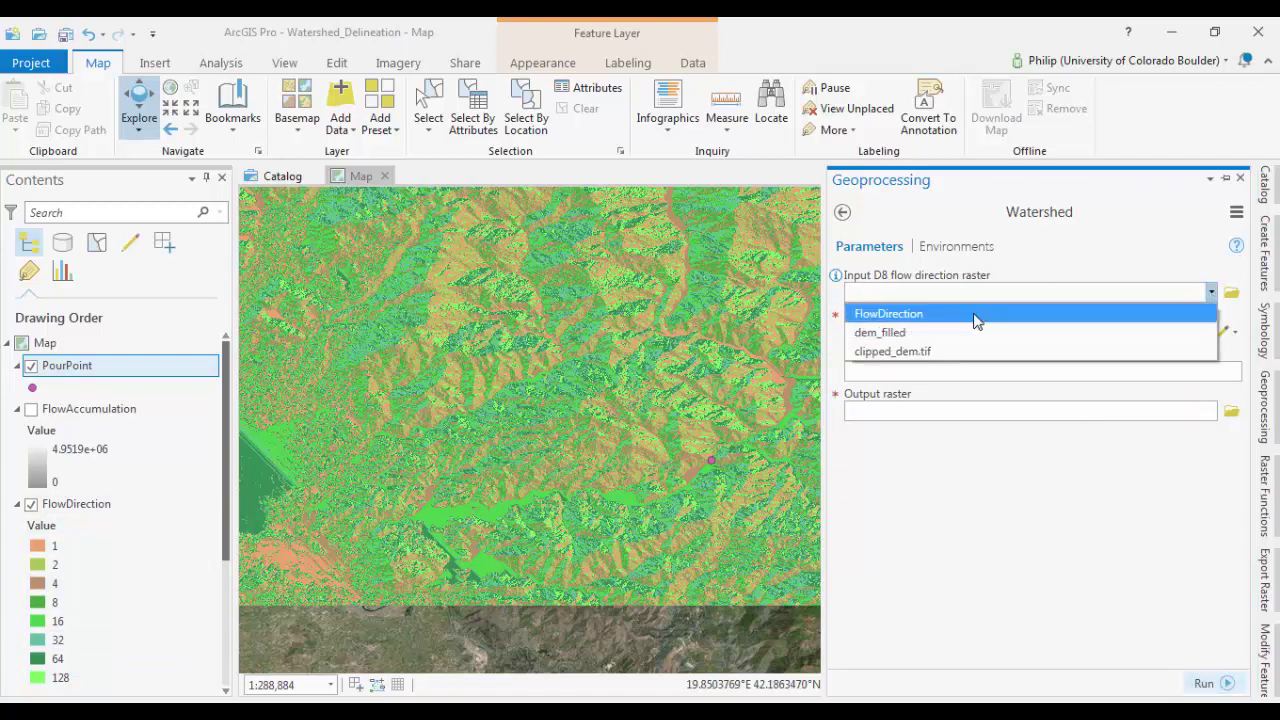
click(976, 315)
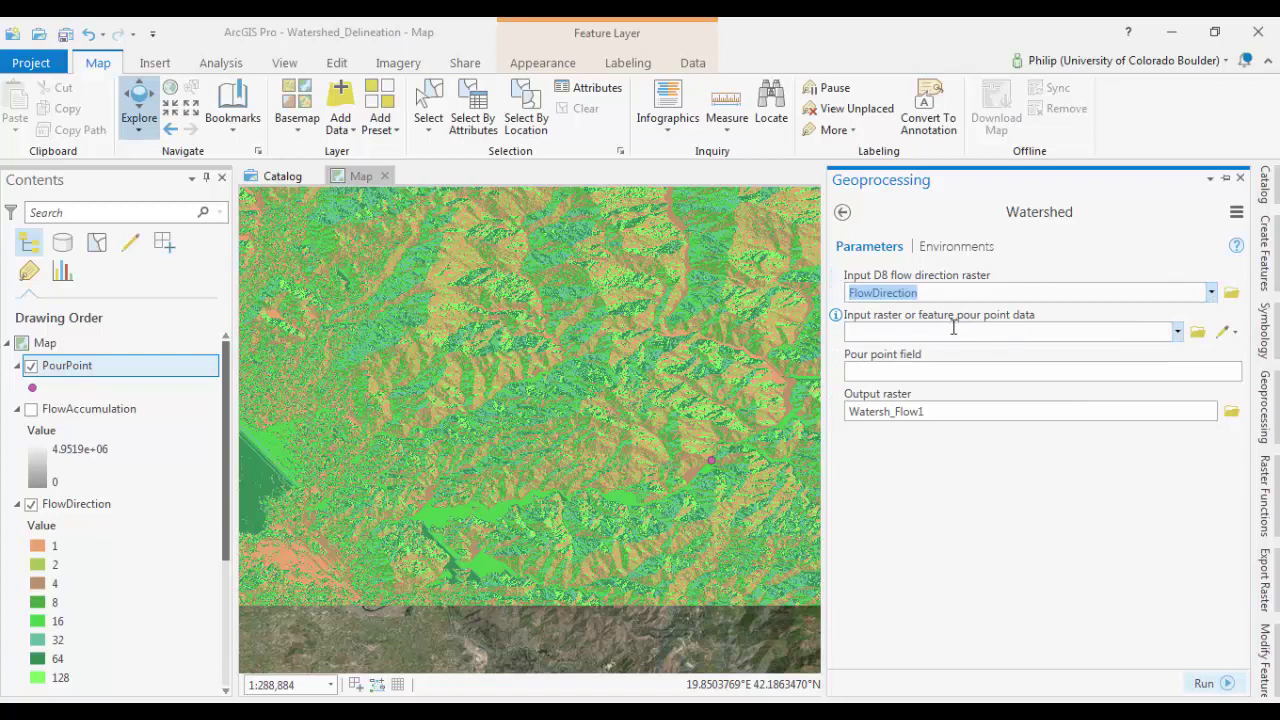
click(1177, 334)
click(879, 353)
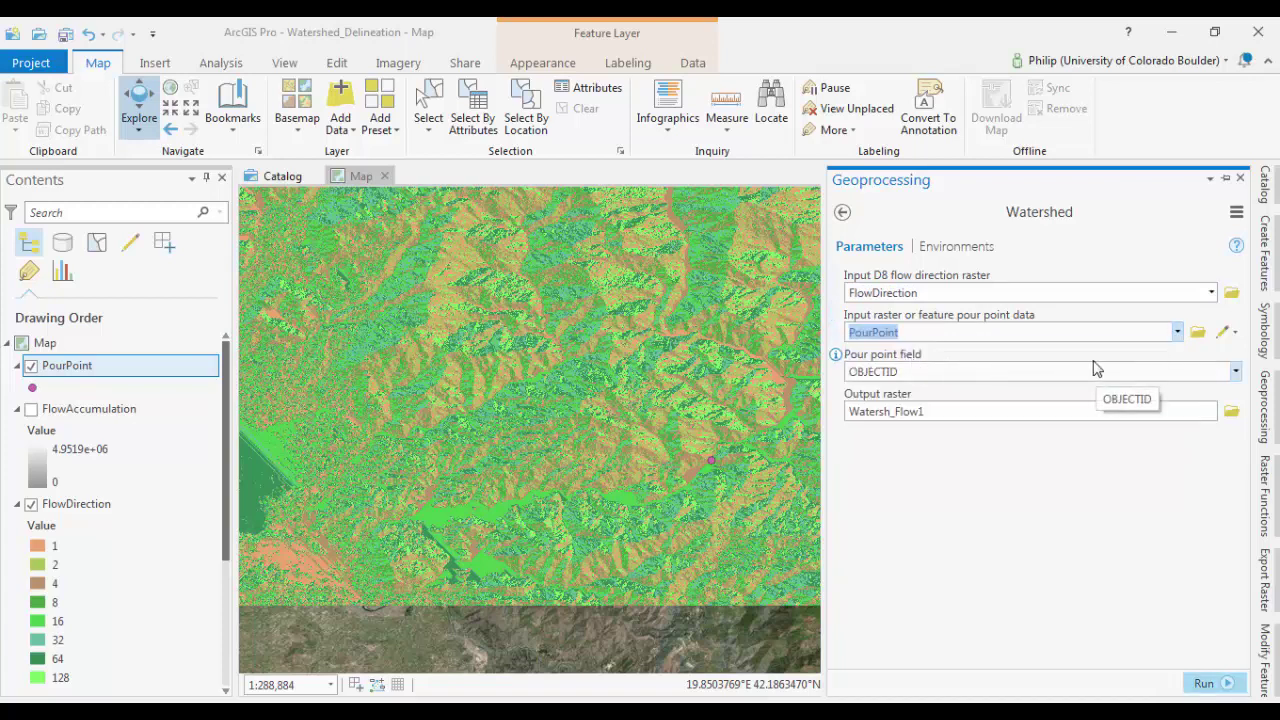
click(1238, 372)
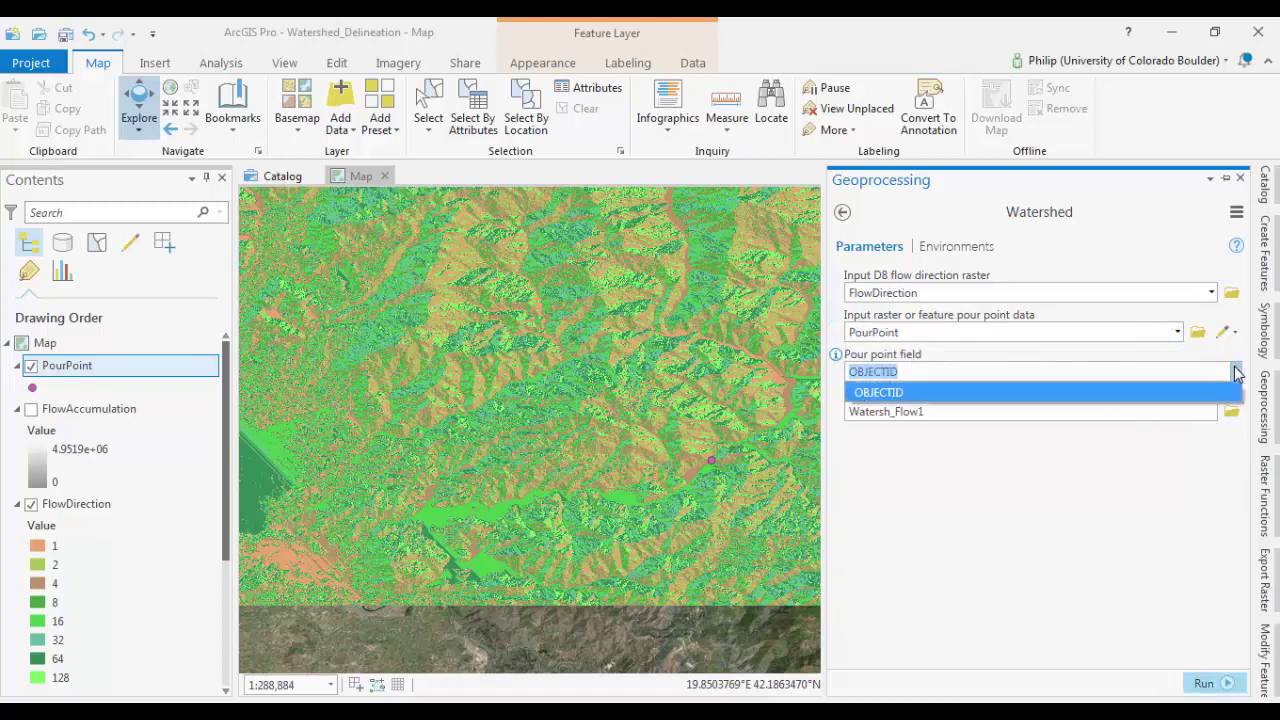
click(1000, 391)
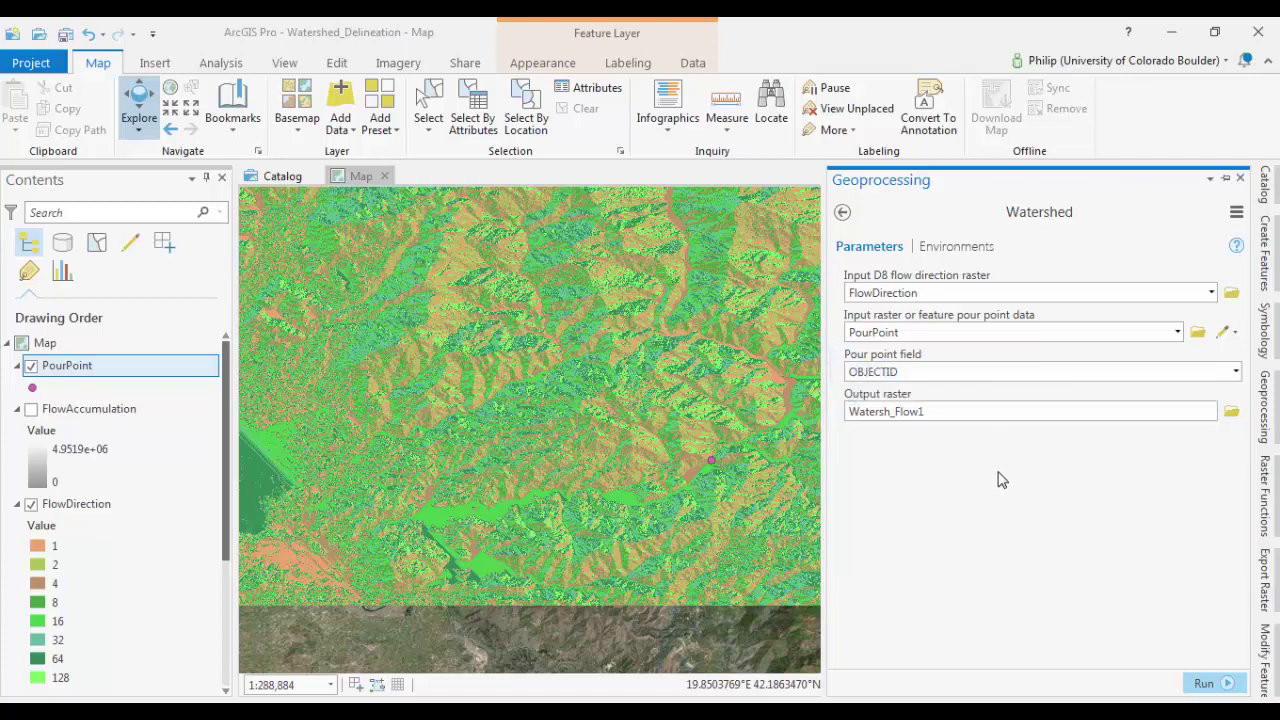
drag(900, 412, 1124, 414)
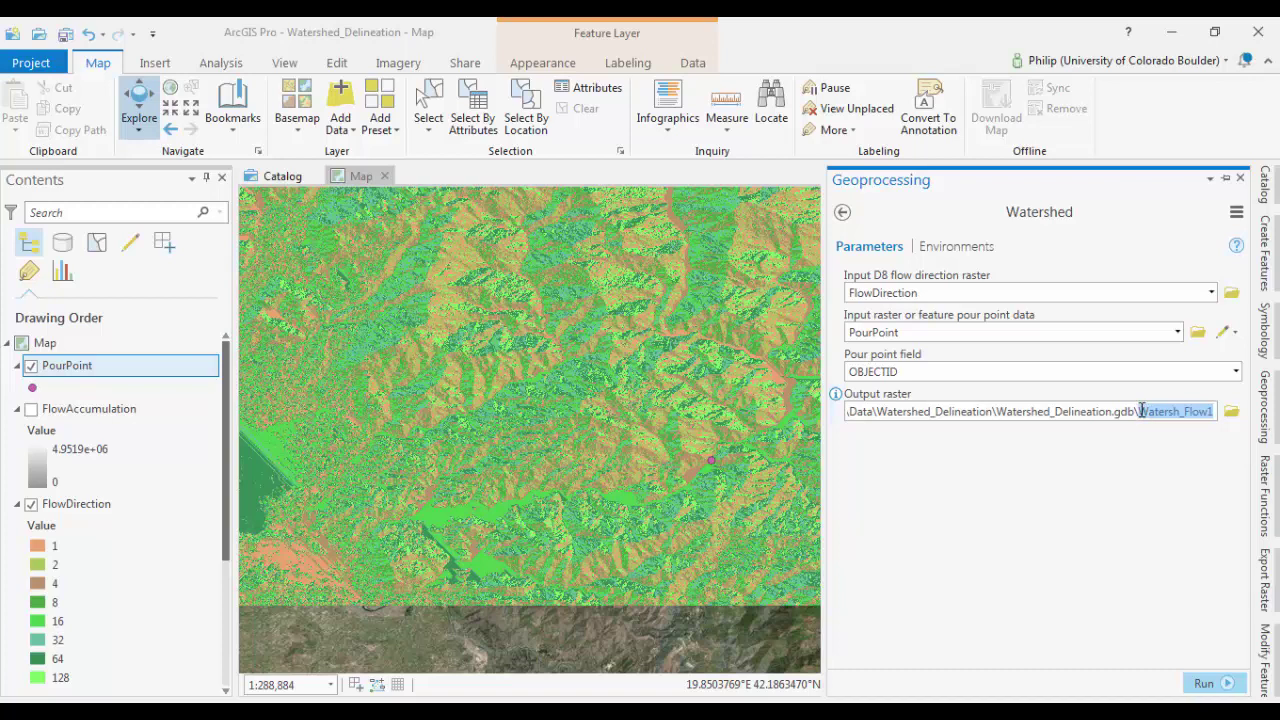
text(Watershe)
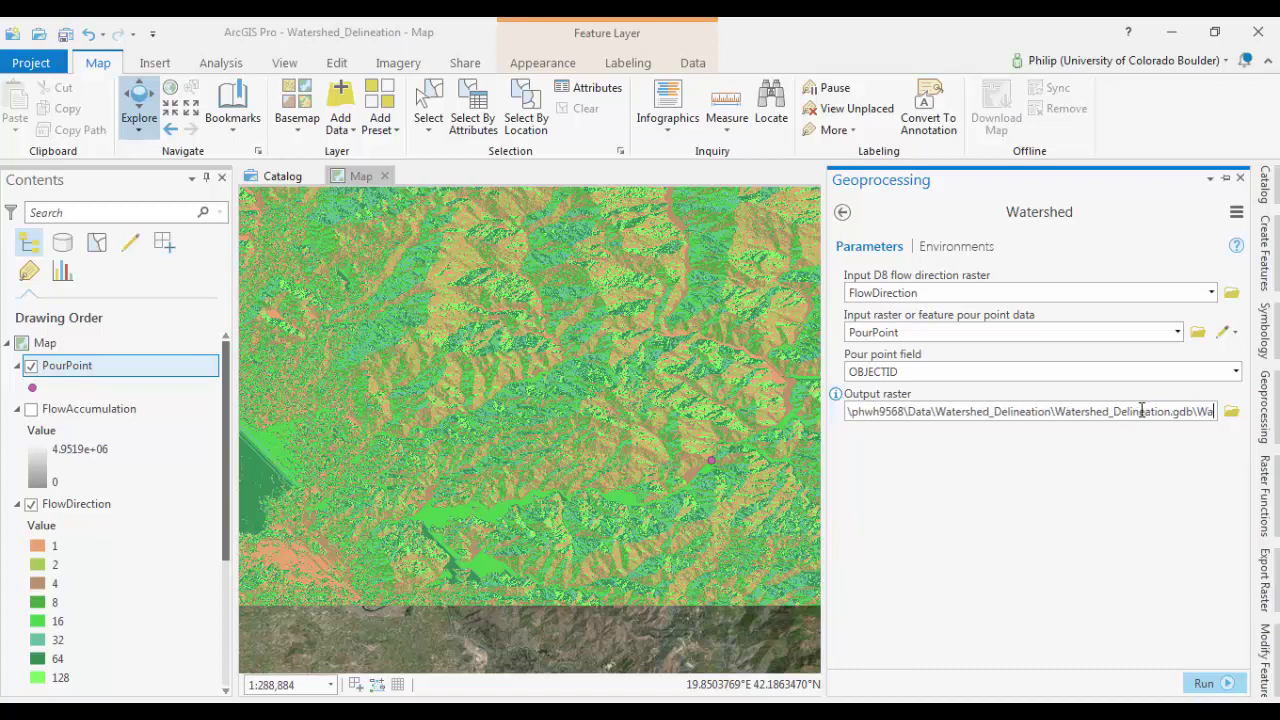
text(d)
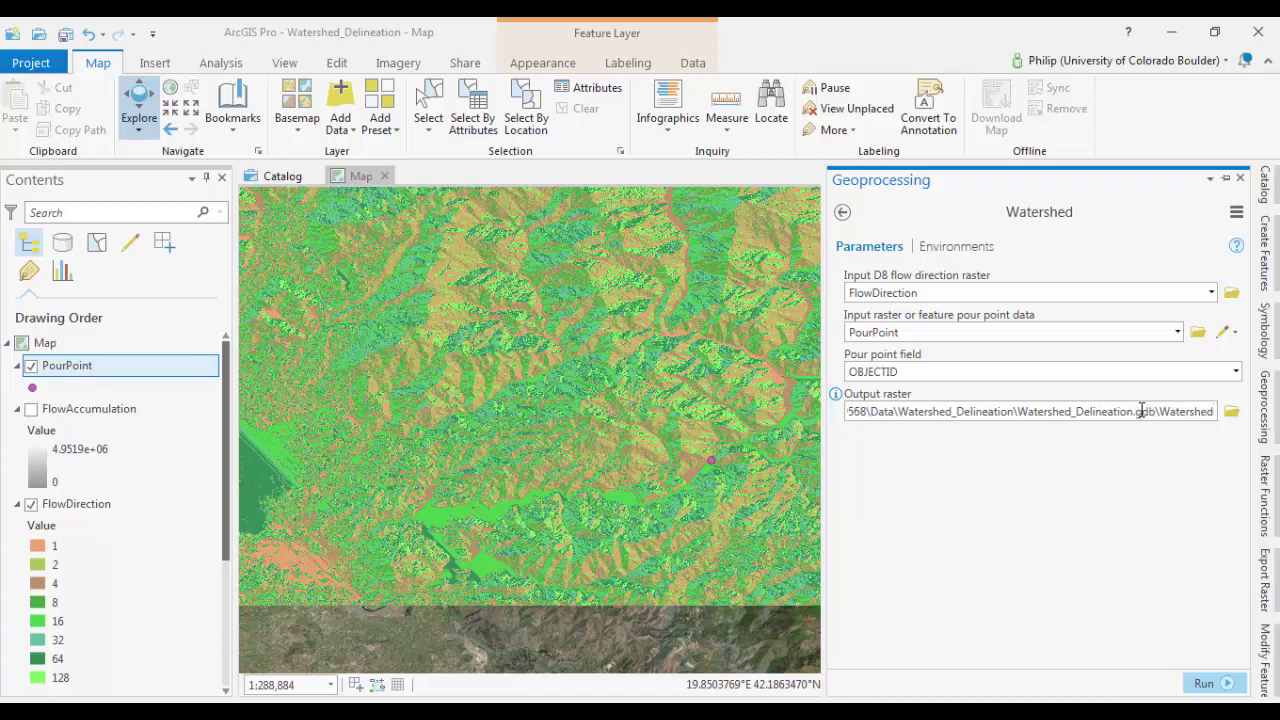
- Run the tool and frame the new Watershed raster over the imagery
click(1214, 684)
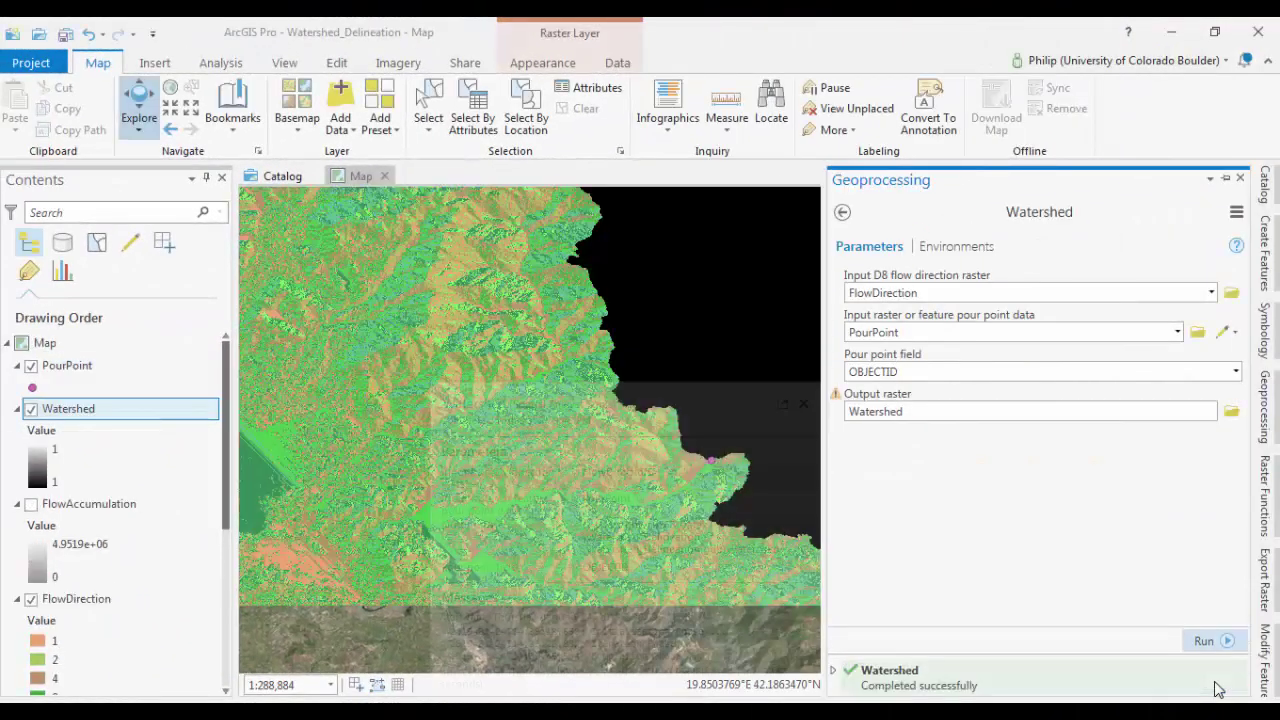
mouse_move(1217, 689)
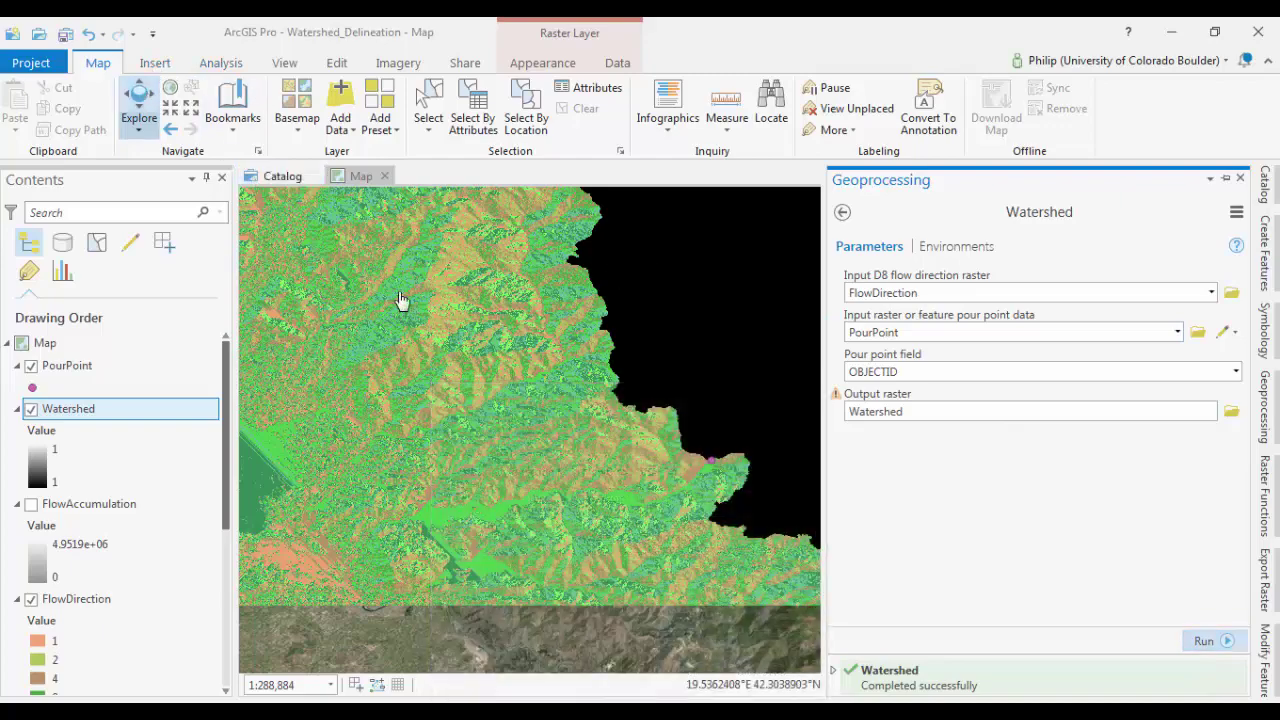
click(378, 440)
drag(480, 397, 423, 457)
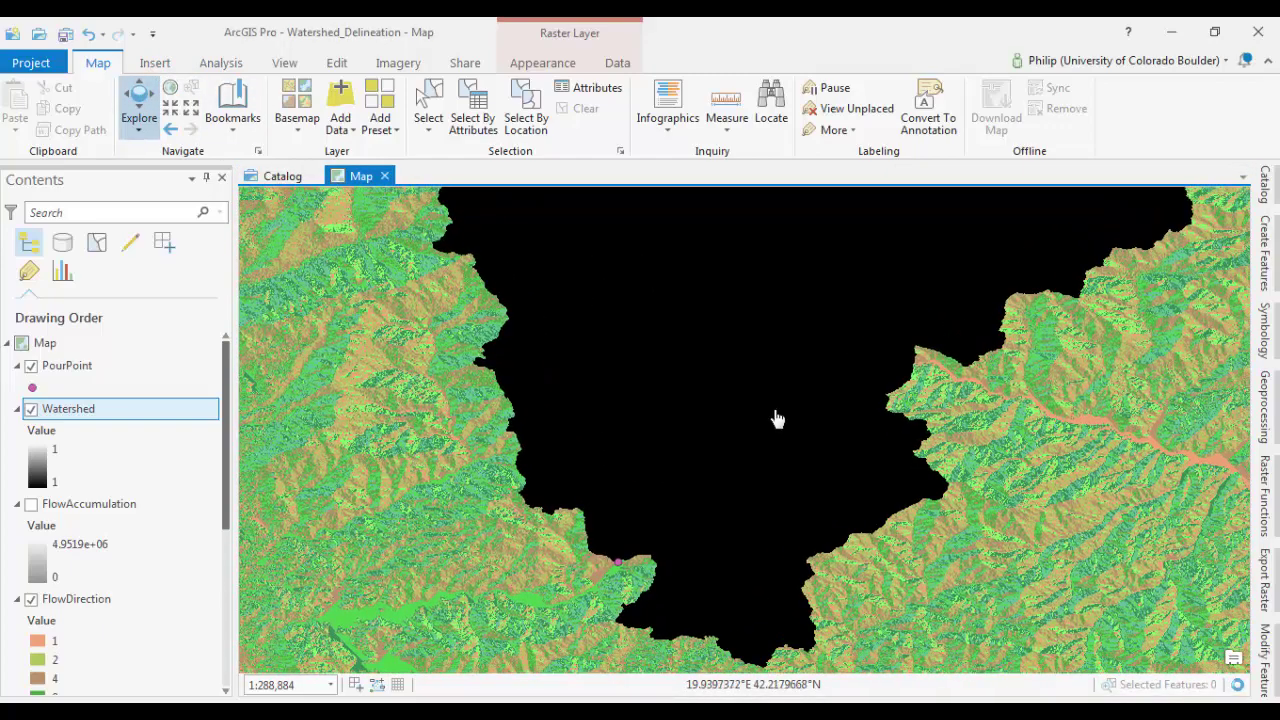
scroll(778, 418, down, 2)
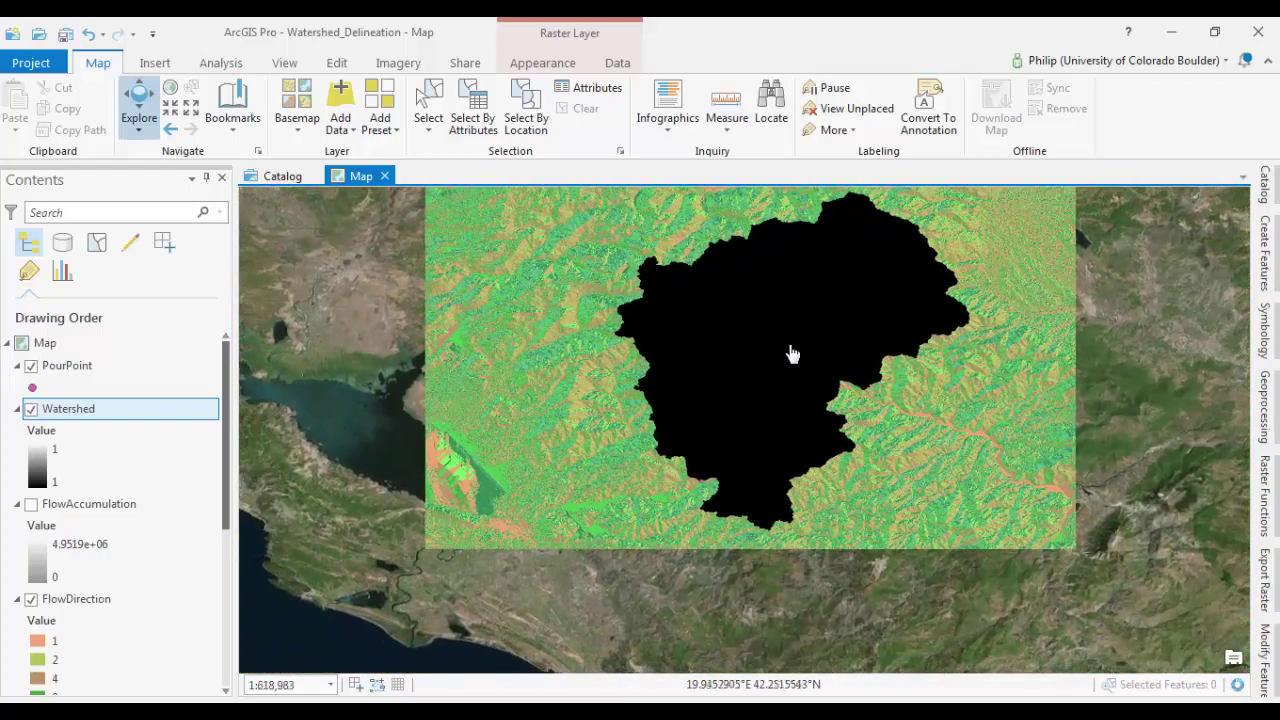
drag(791, 354, 744, 396)
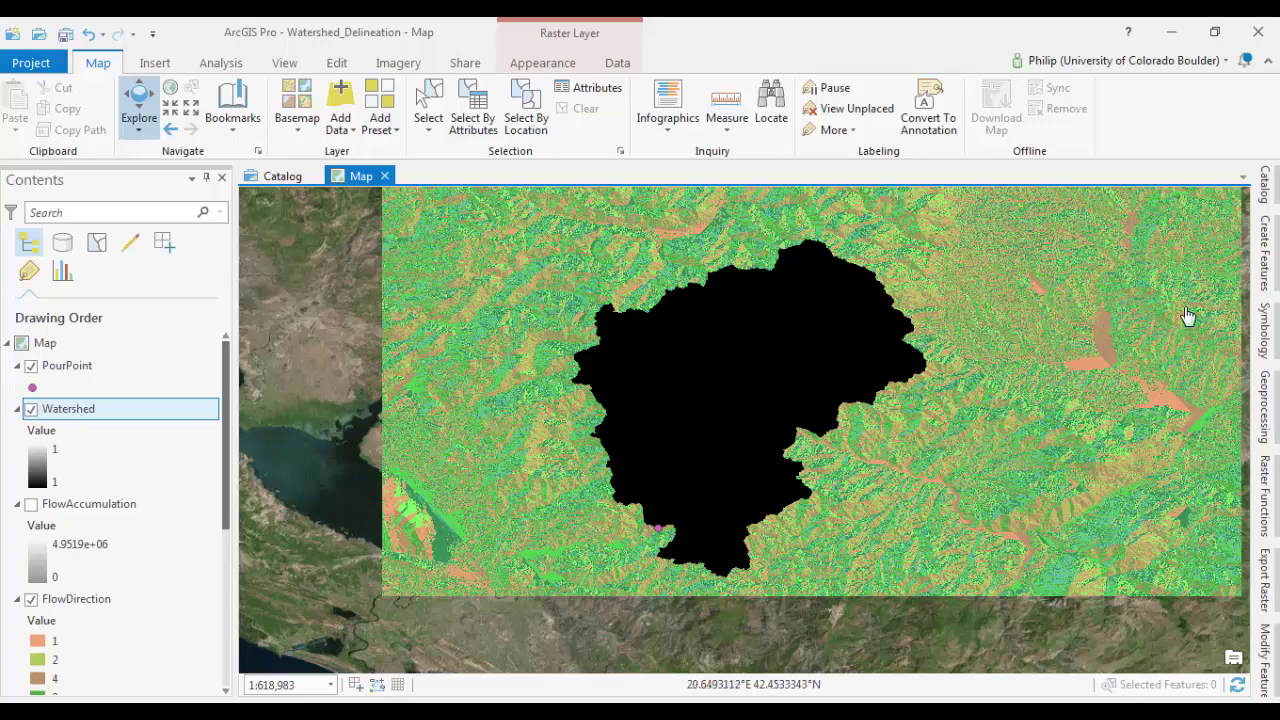
- Collapse the Hydrology and Spatial Analyst toolboxes and expand Conversion Tools
click(1264, 398)
click(843, 214)
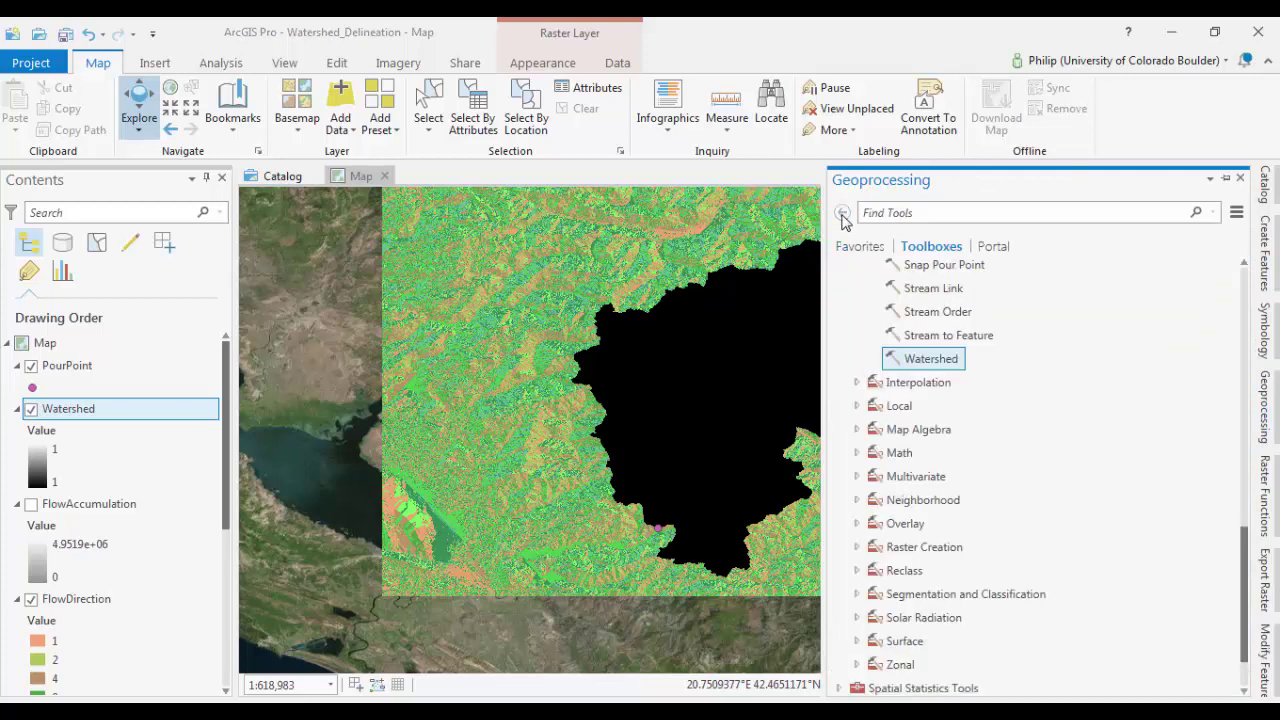
scroll(866, 323, up, 4)
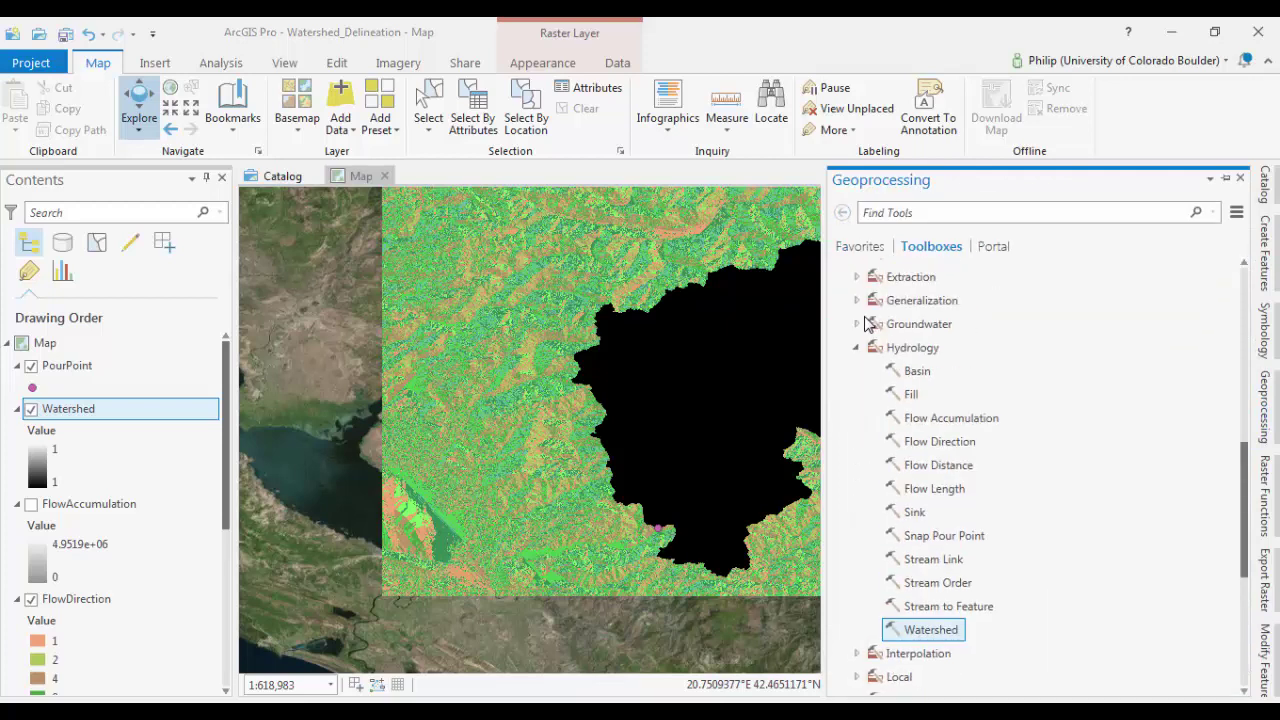
click(856, 348)
scroll(856, 349, up, 5)
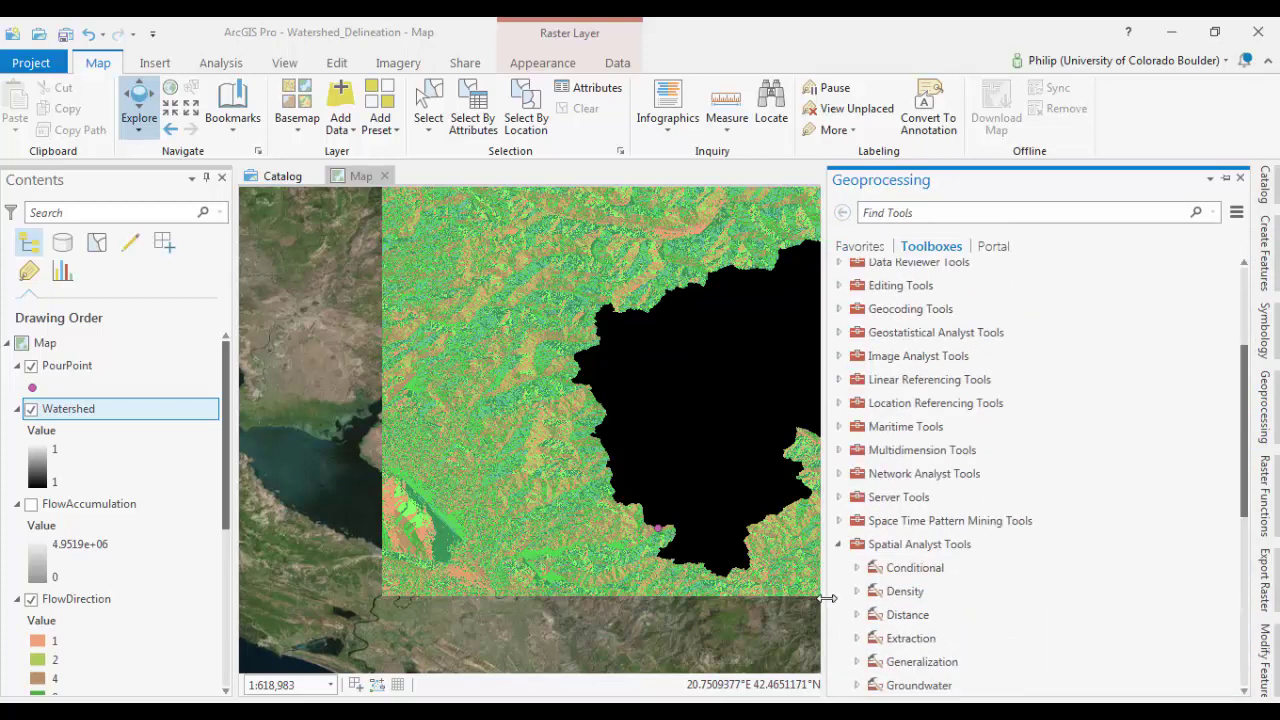
click(837, 545)
scroll(912, 512, up, 4)
click(838, 389)
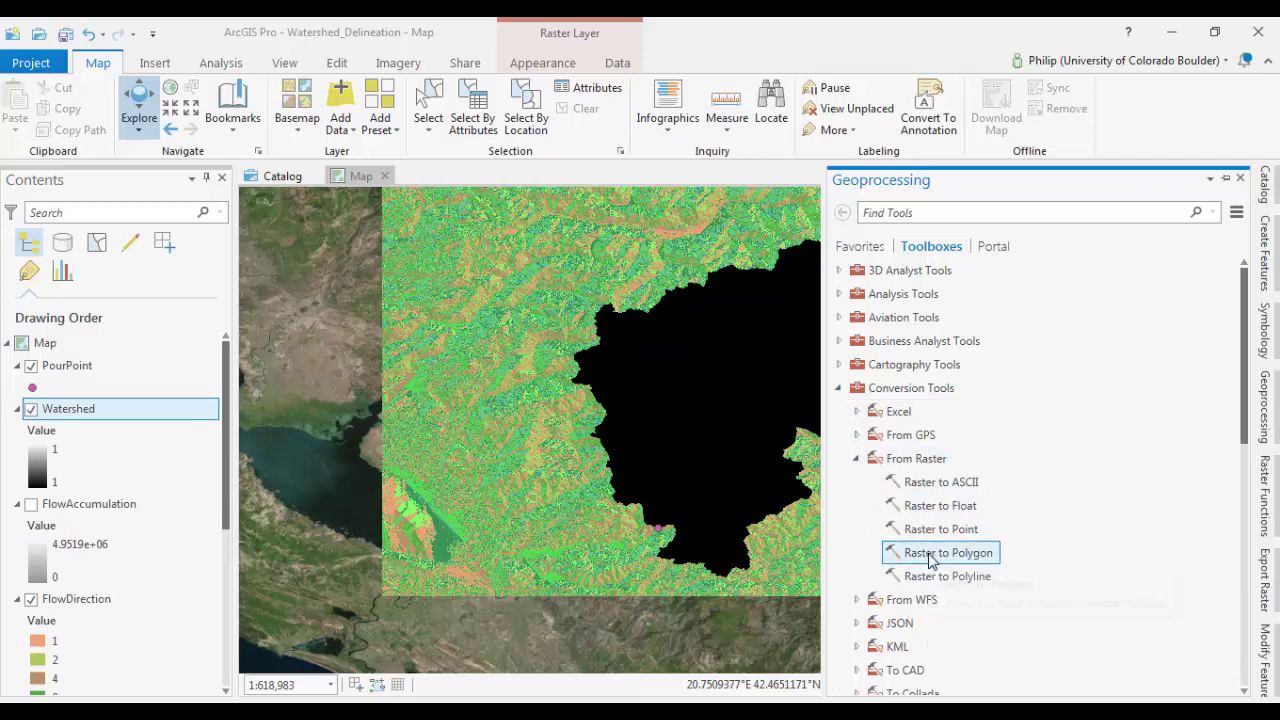
- Open Raster to Polygon with Watershed as input and the output renamed Watershed_Boundary
click(929, 555)
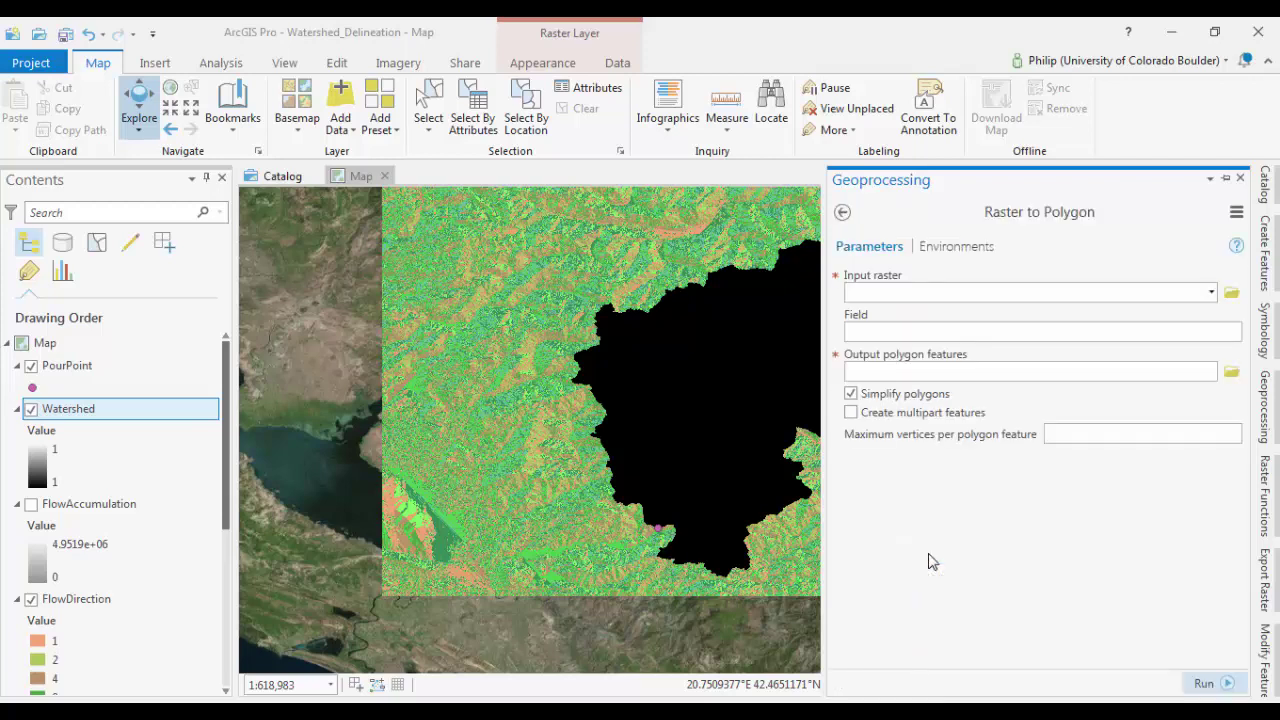
click(1211, 292)
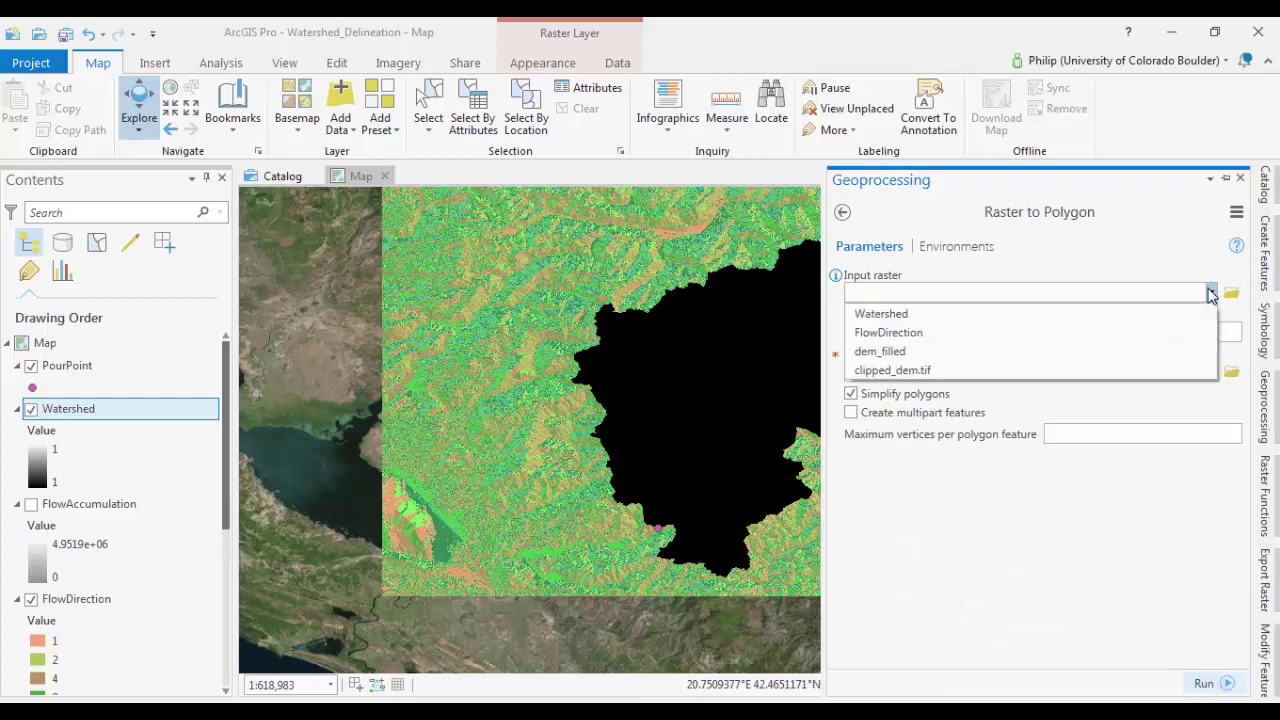
click(903, 316)
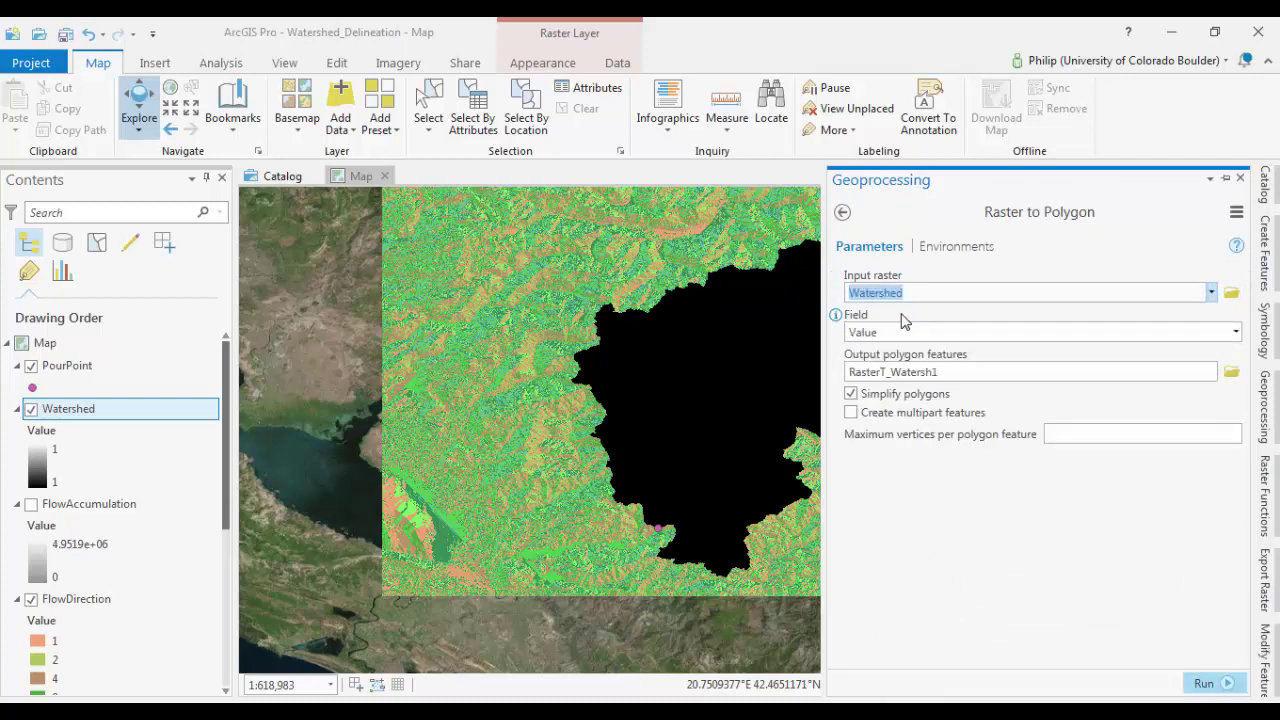
click(1061, 372)
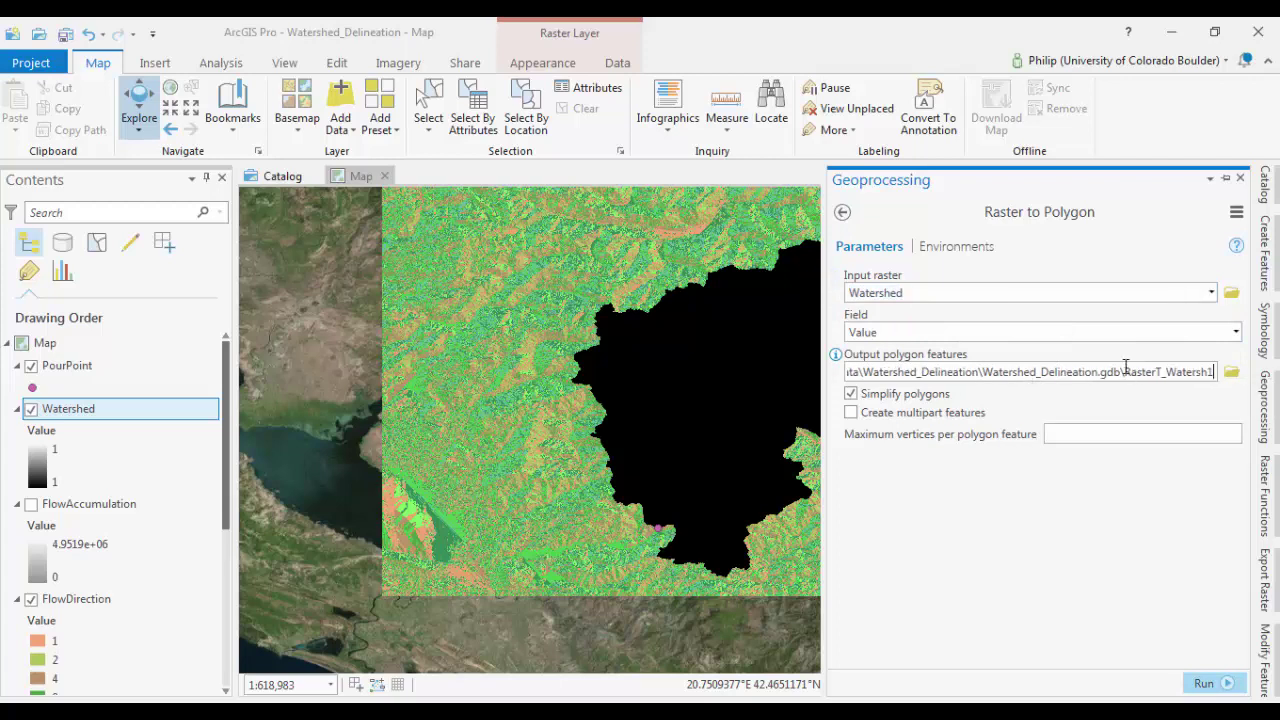
double_click(1168, 371)
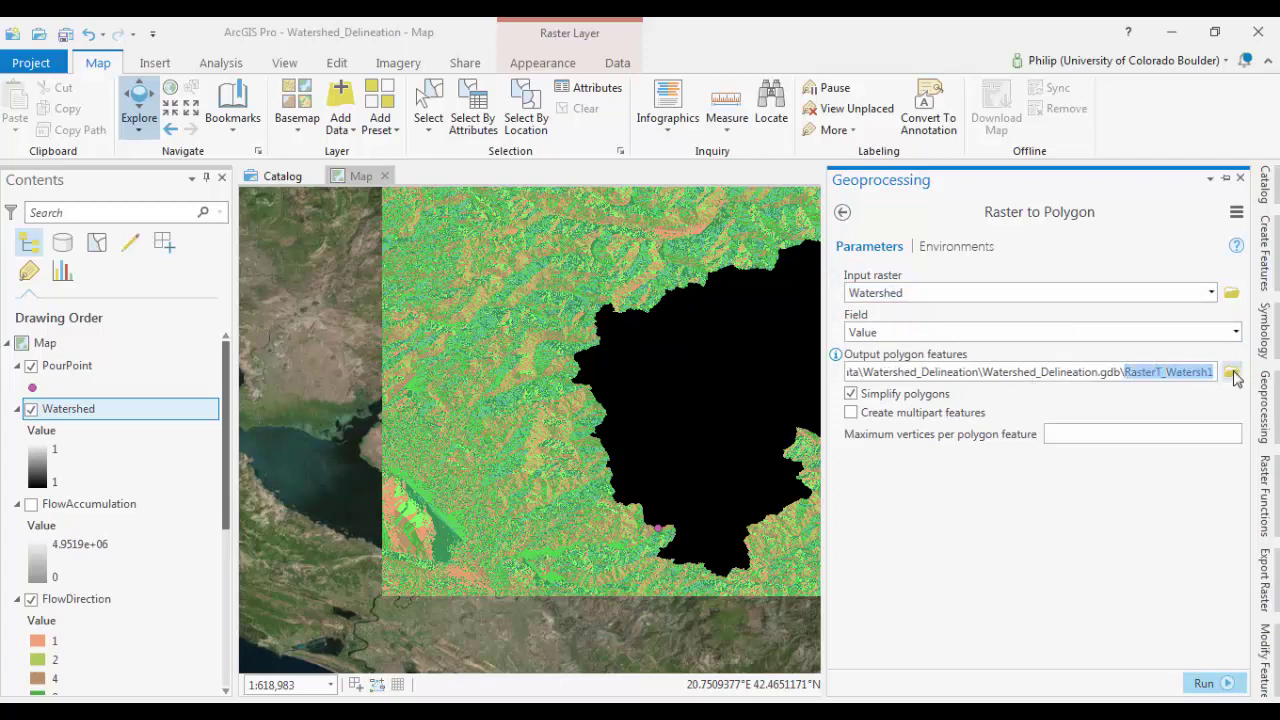
text(Watershe)
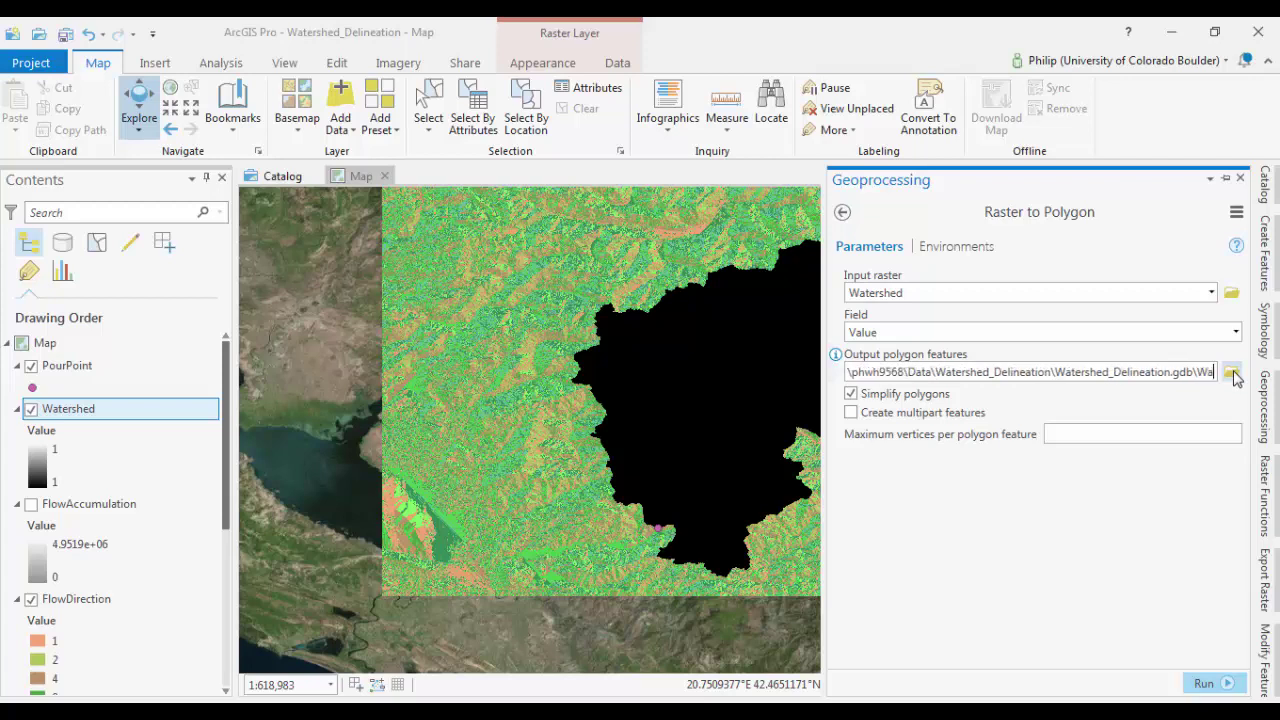
text(d)
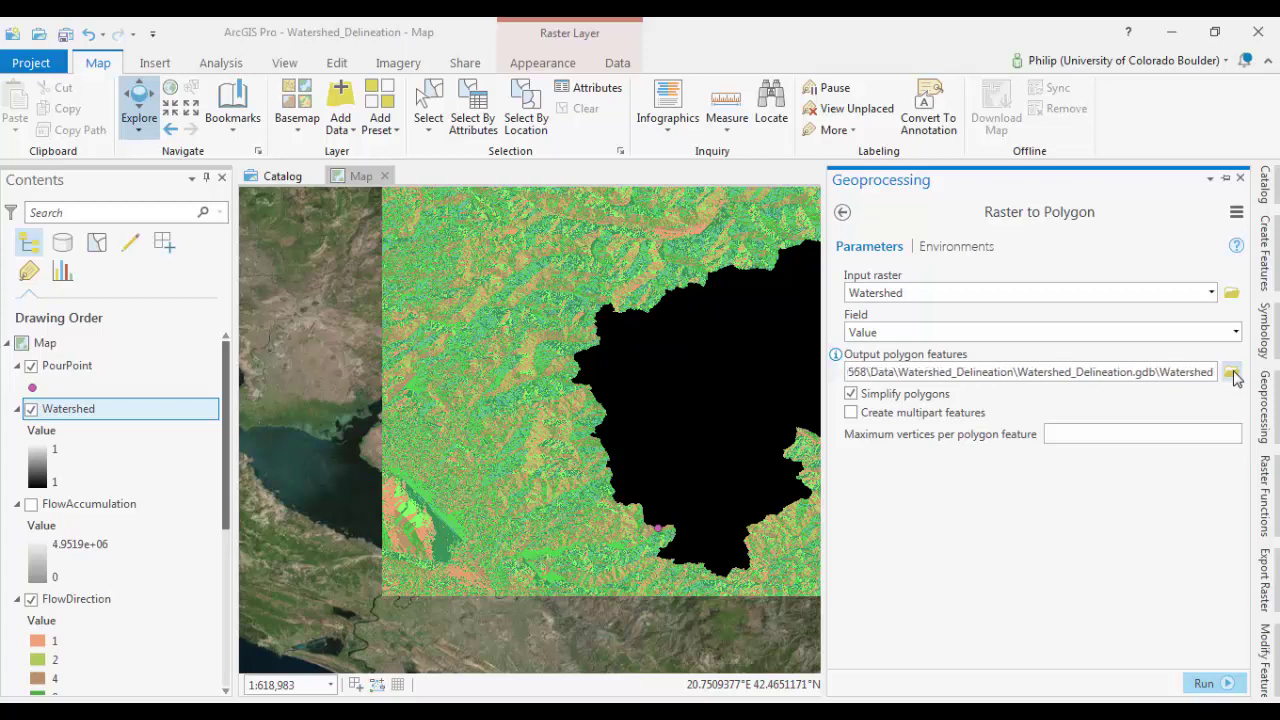
text(_Boundary)
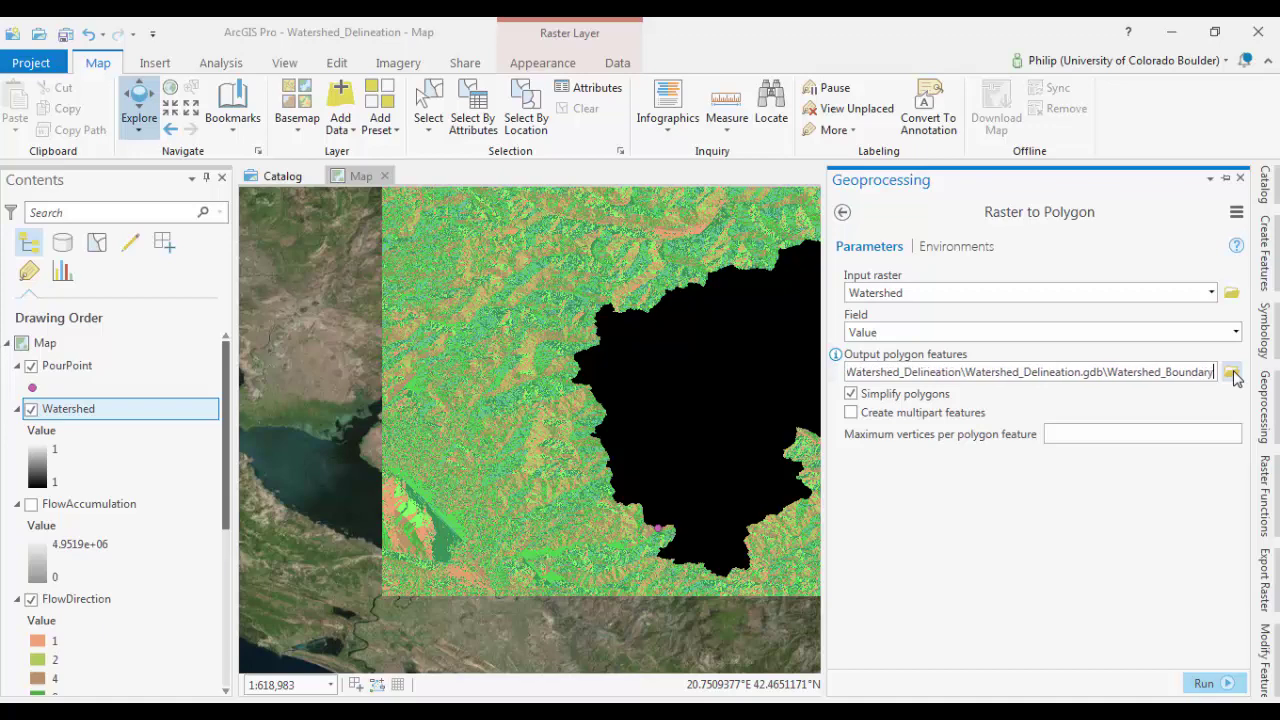
- Create Watershed_Boundary, hide FlowDirection, Watershed and PourPoint, and open its symbol settings
click(1200, 684)
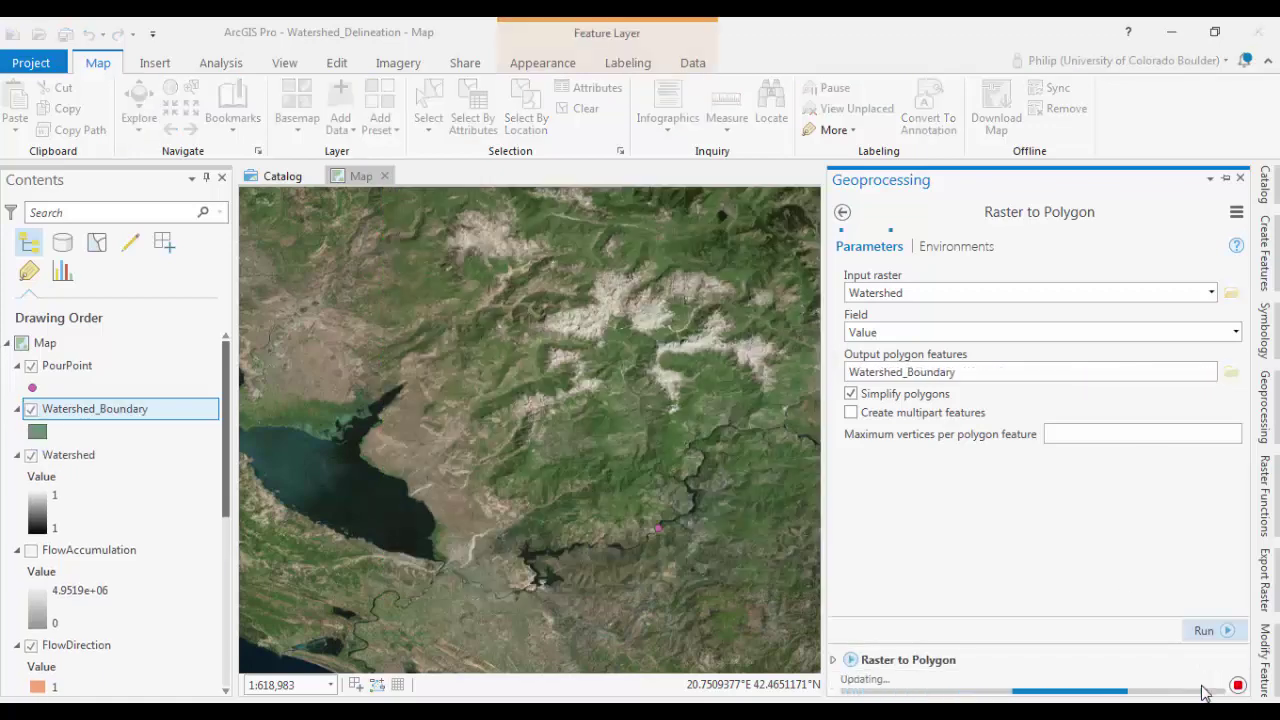
mouse_move(1205, 693)
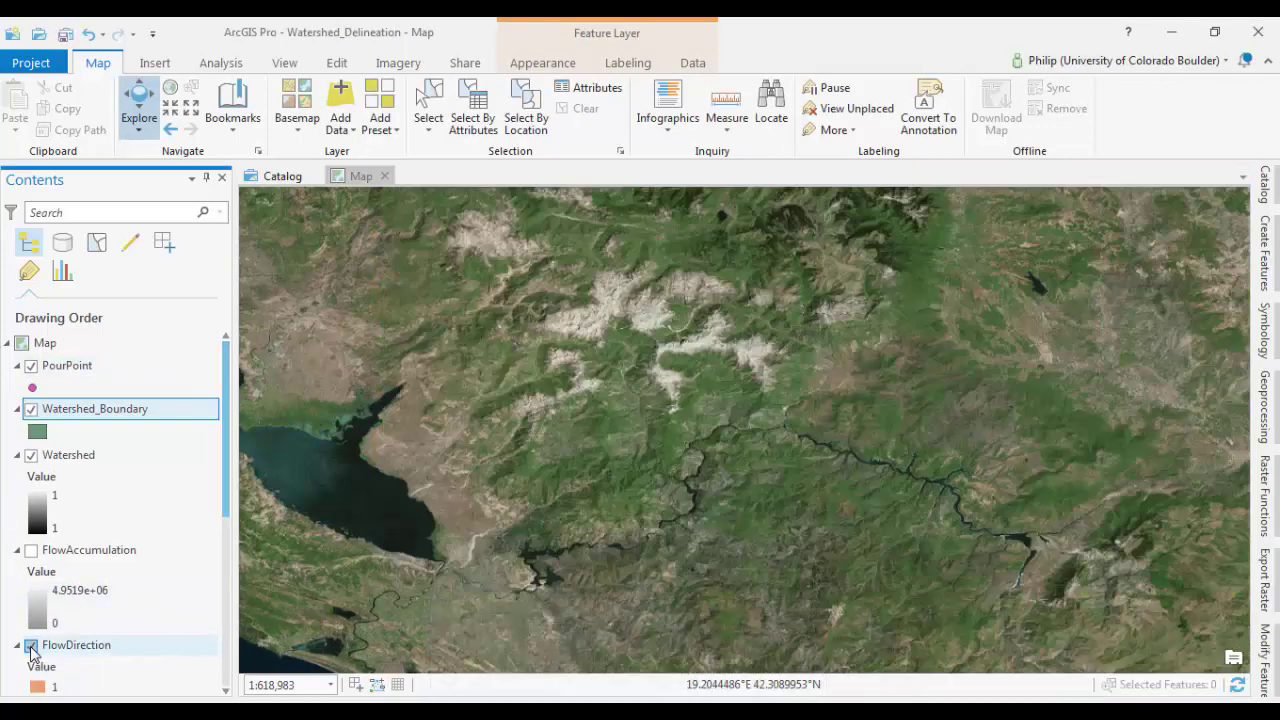
click(31, 648)
click(29, 457)
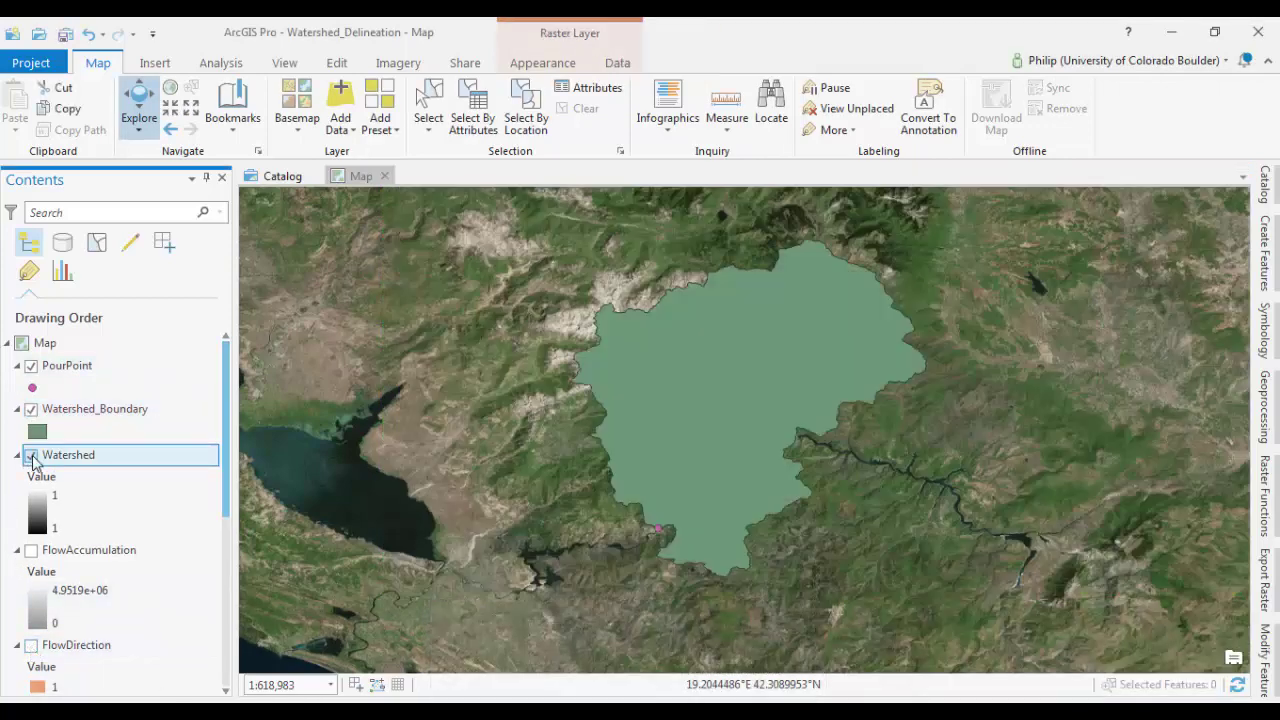
click(31, 455)
click(31, 366)
click(31, 409)
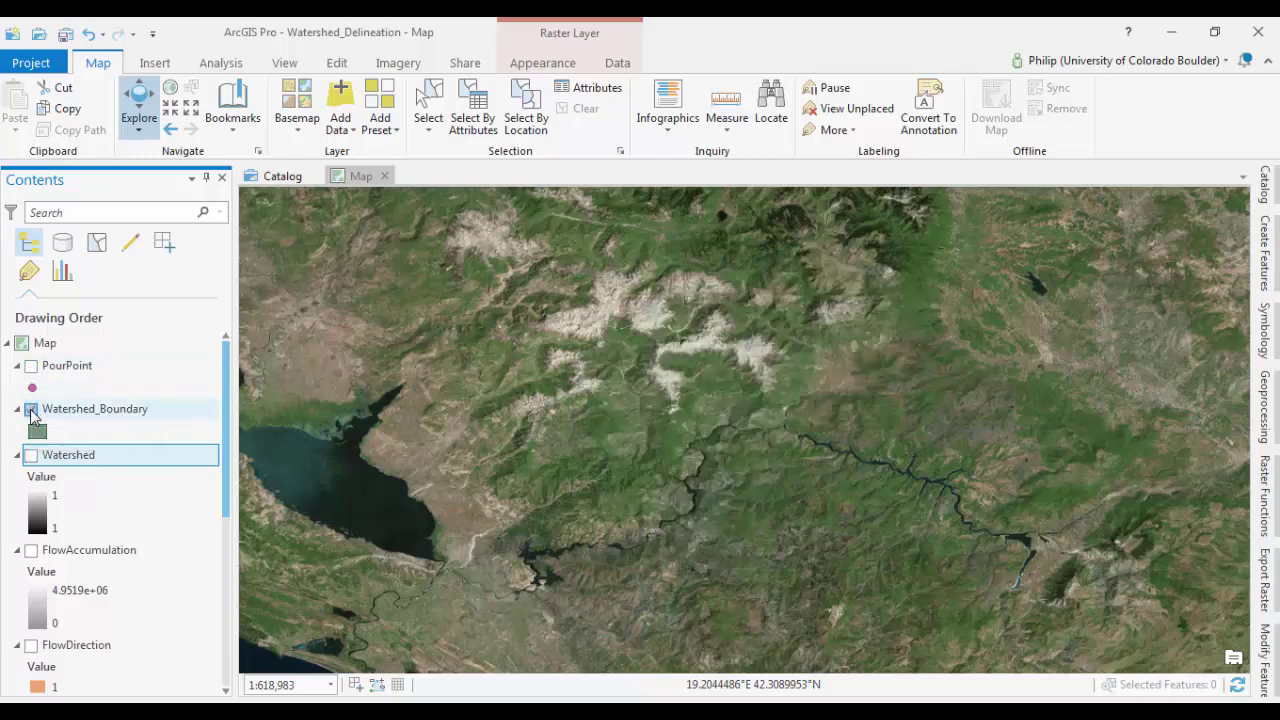
click(31, 409)
click(37, 432)
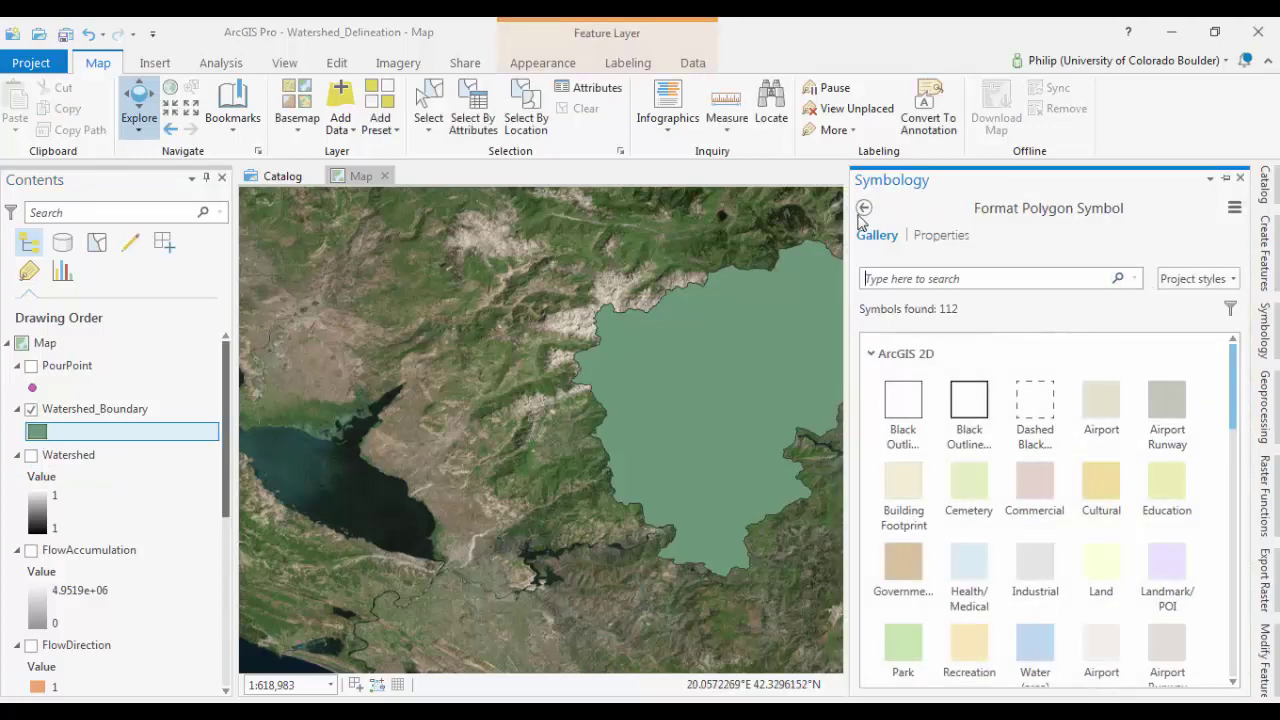
- Give Watershed_Boundary a red outline with no fill color and apply it
click(949, 237)
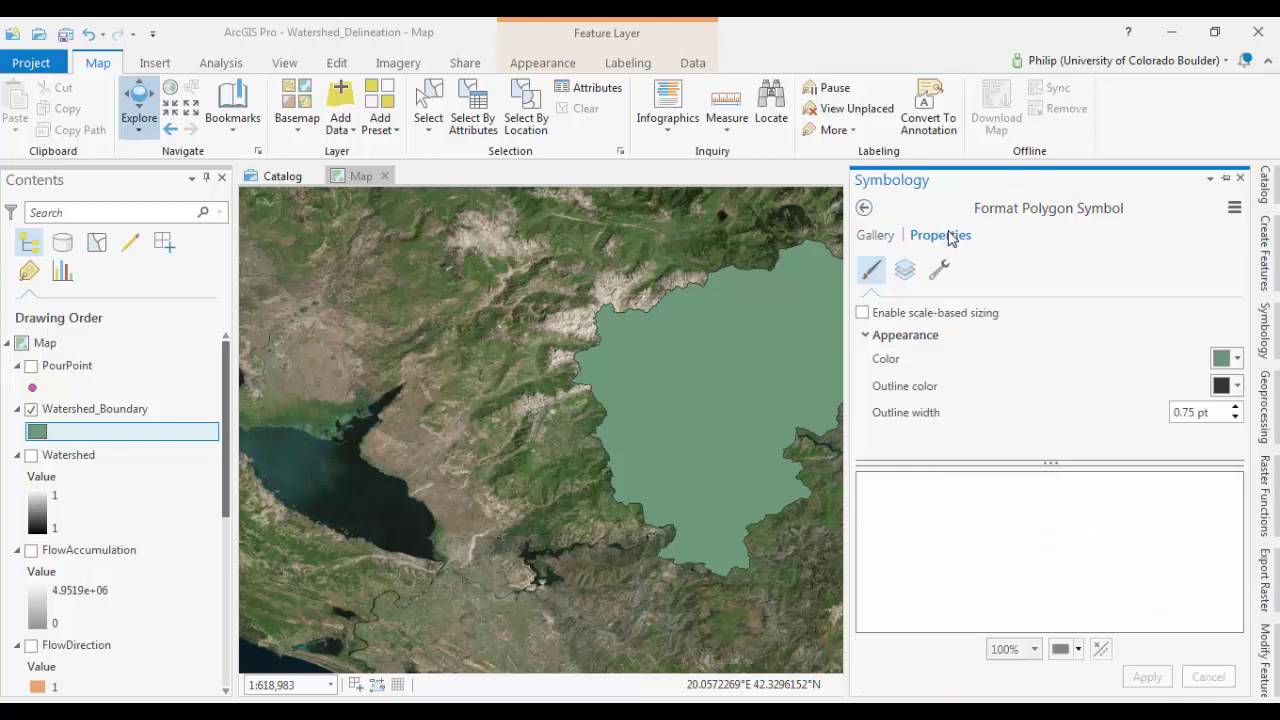
click(1237, 388)
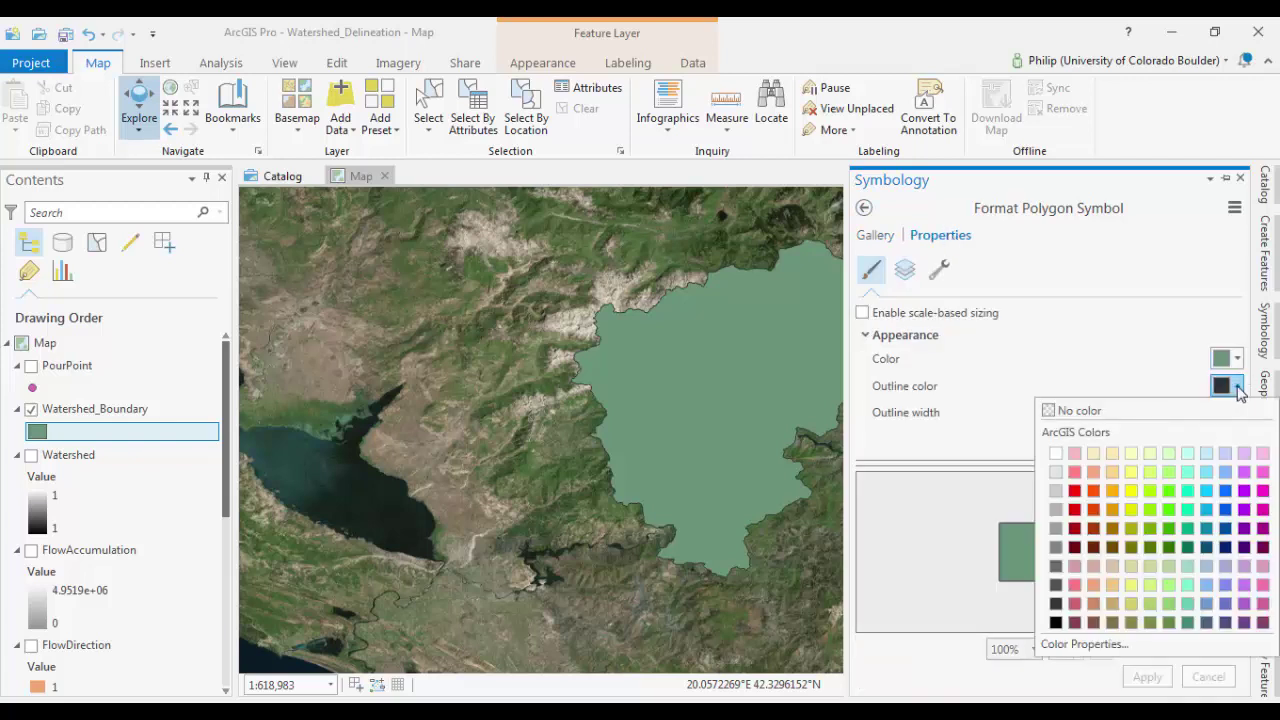
click(1075, 491)
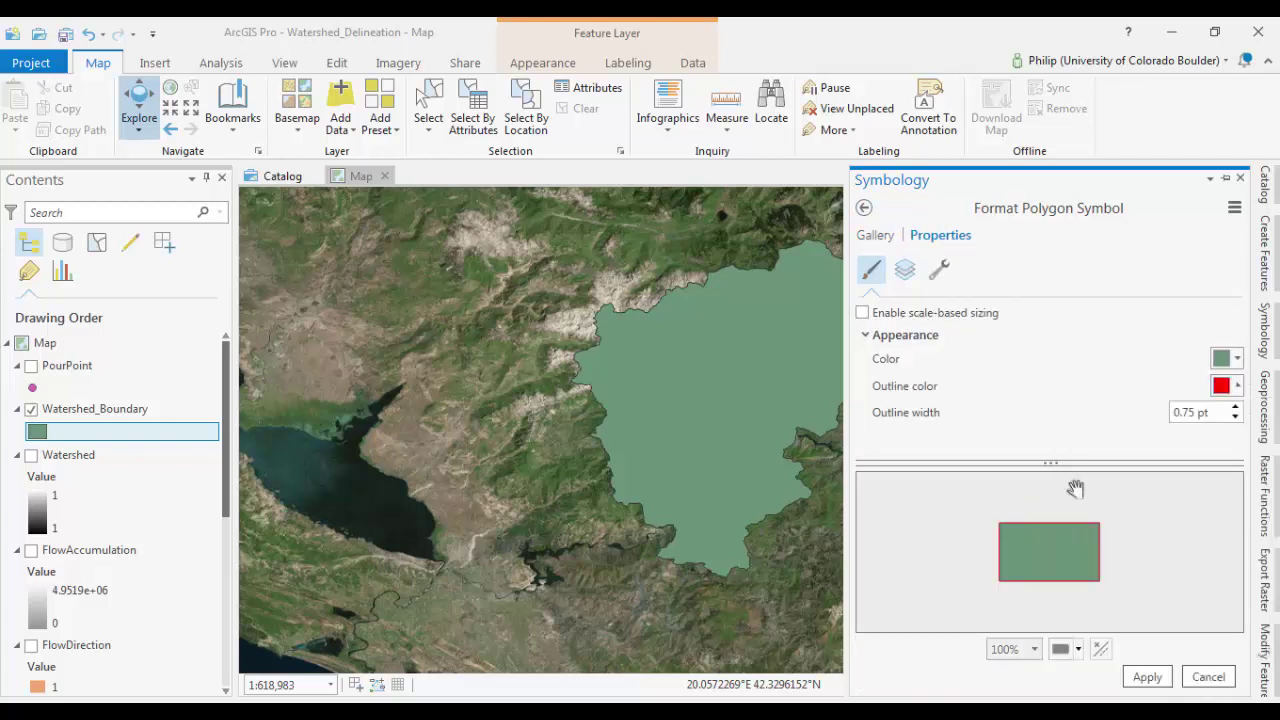
click(1238, 360)
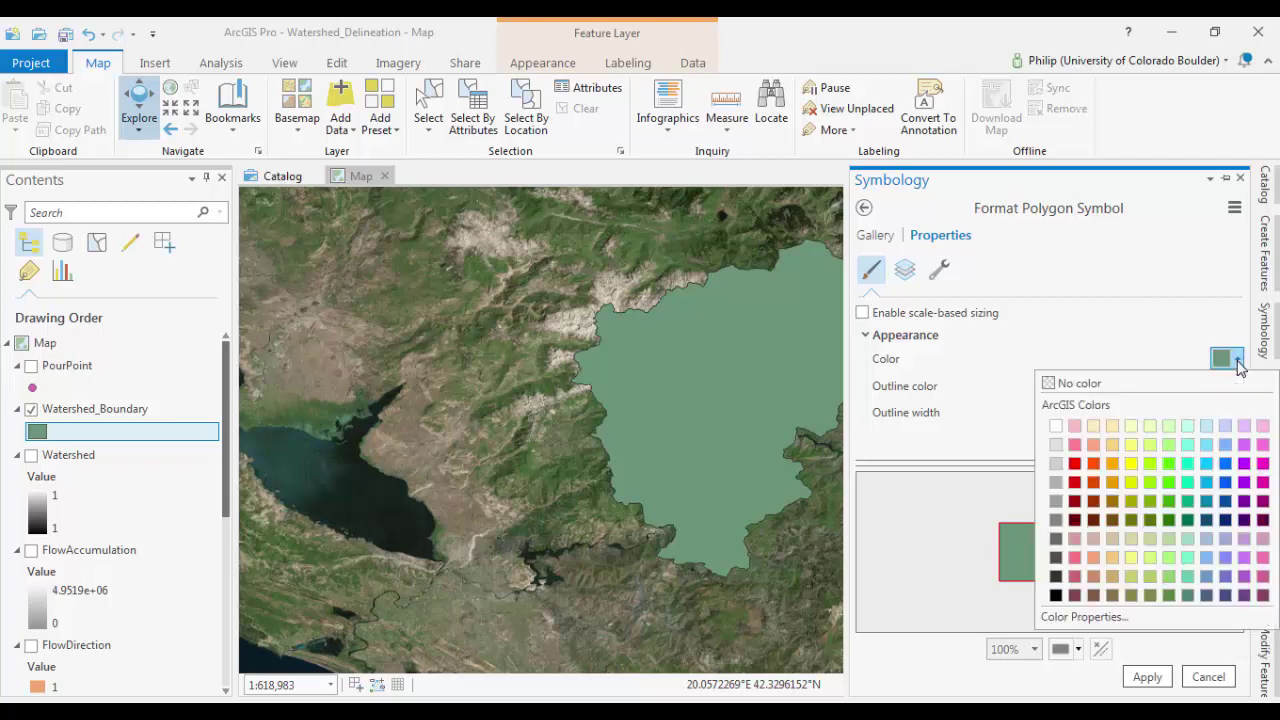
click(1086, 383)
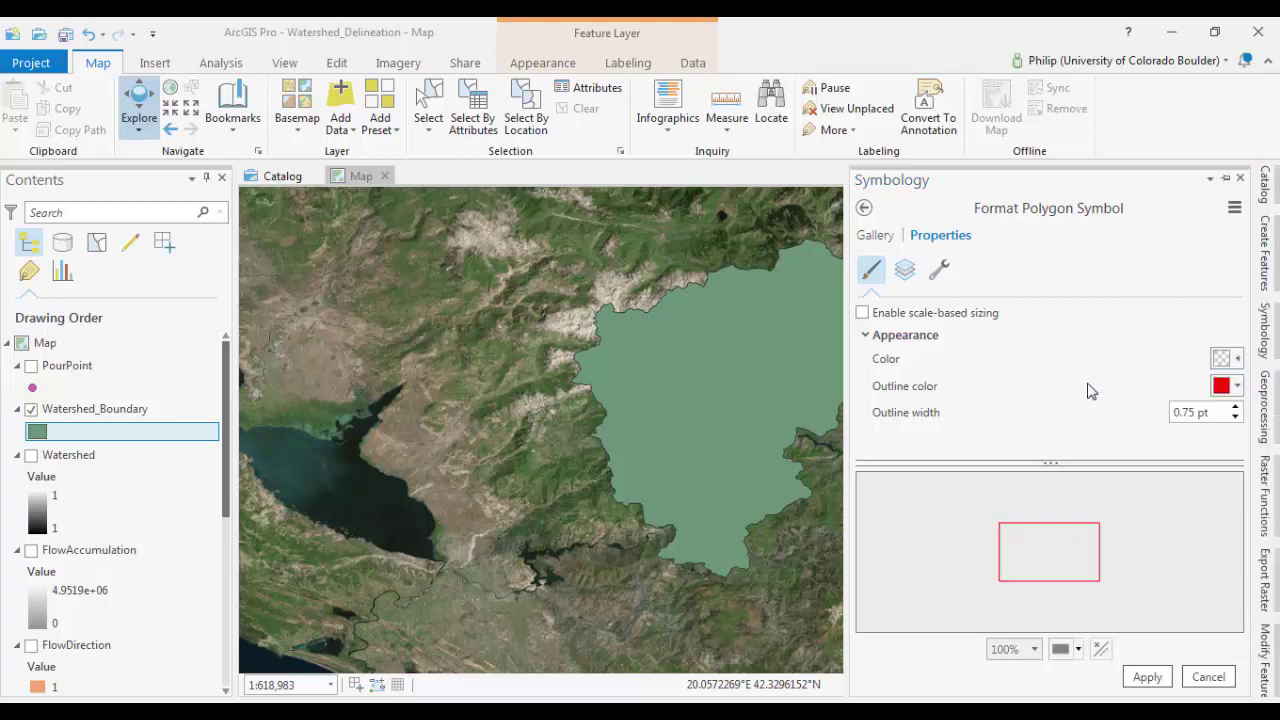
click(1146, 678)
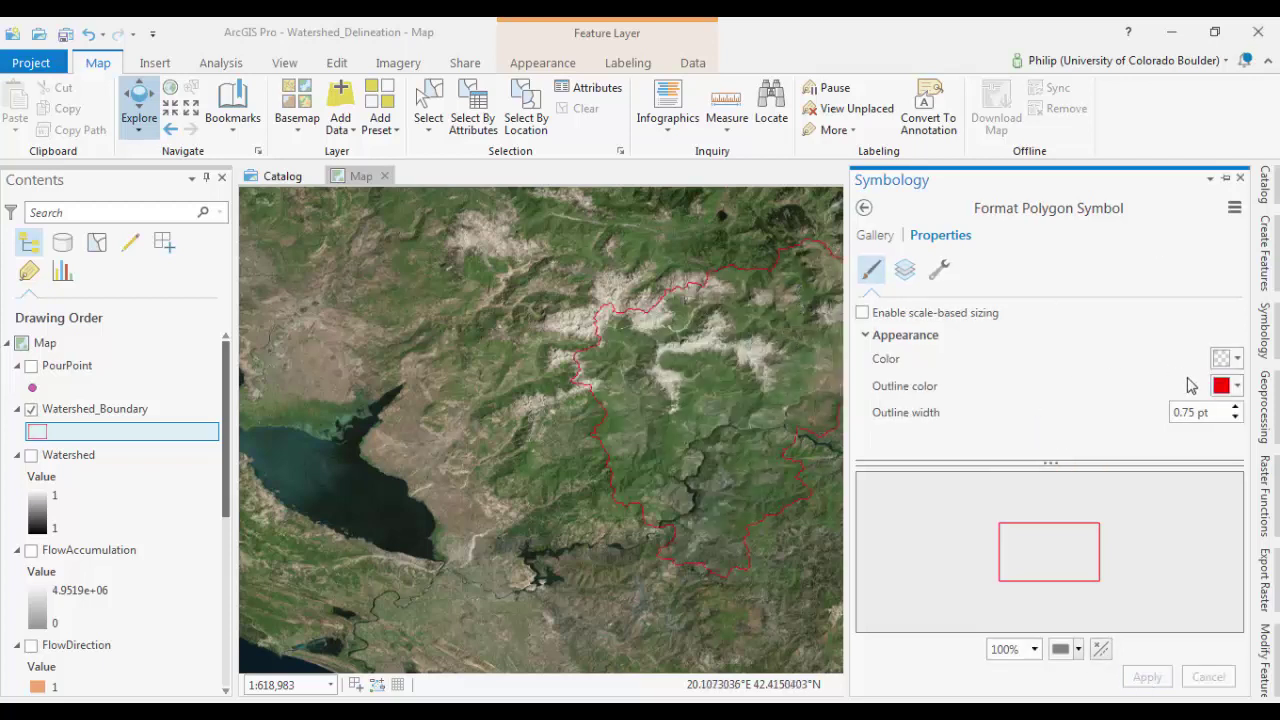
- Raise the outline width to 2.75 pt, apply, and check the polygon on the map
click(1236, 407)
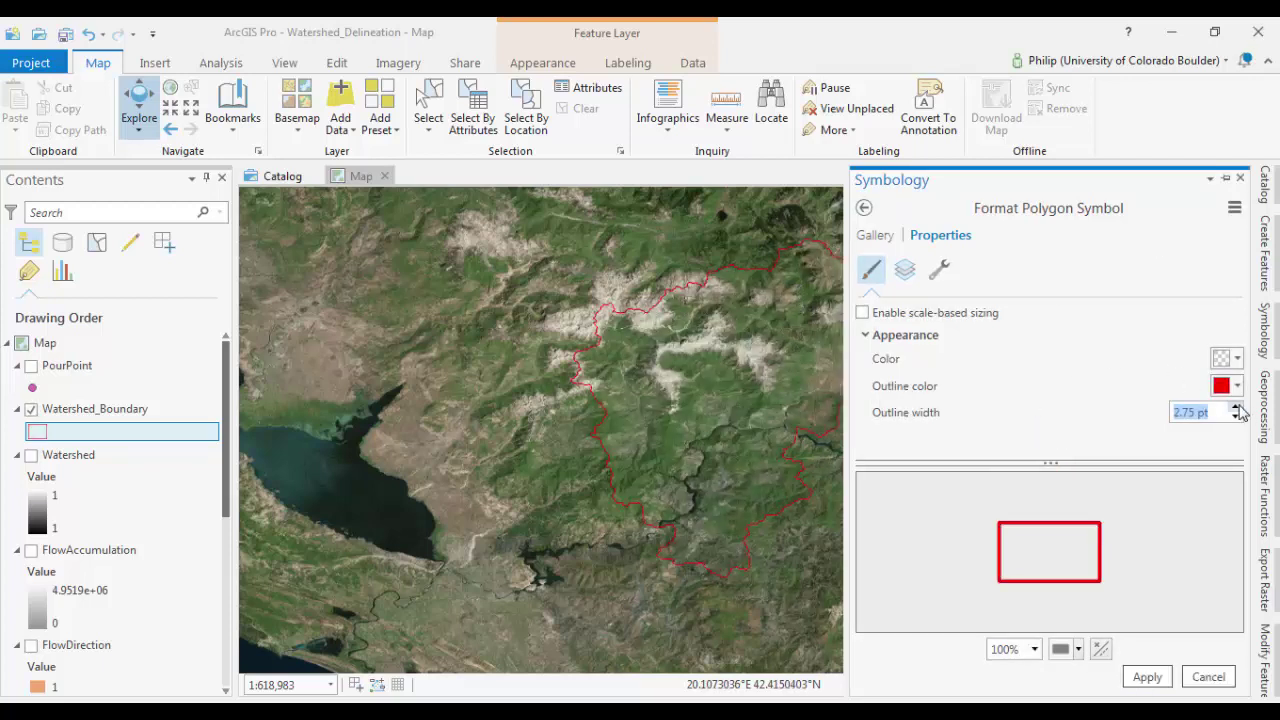
click(1147, 678)
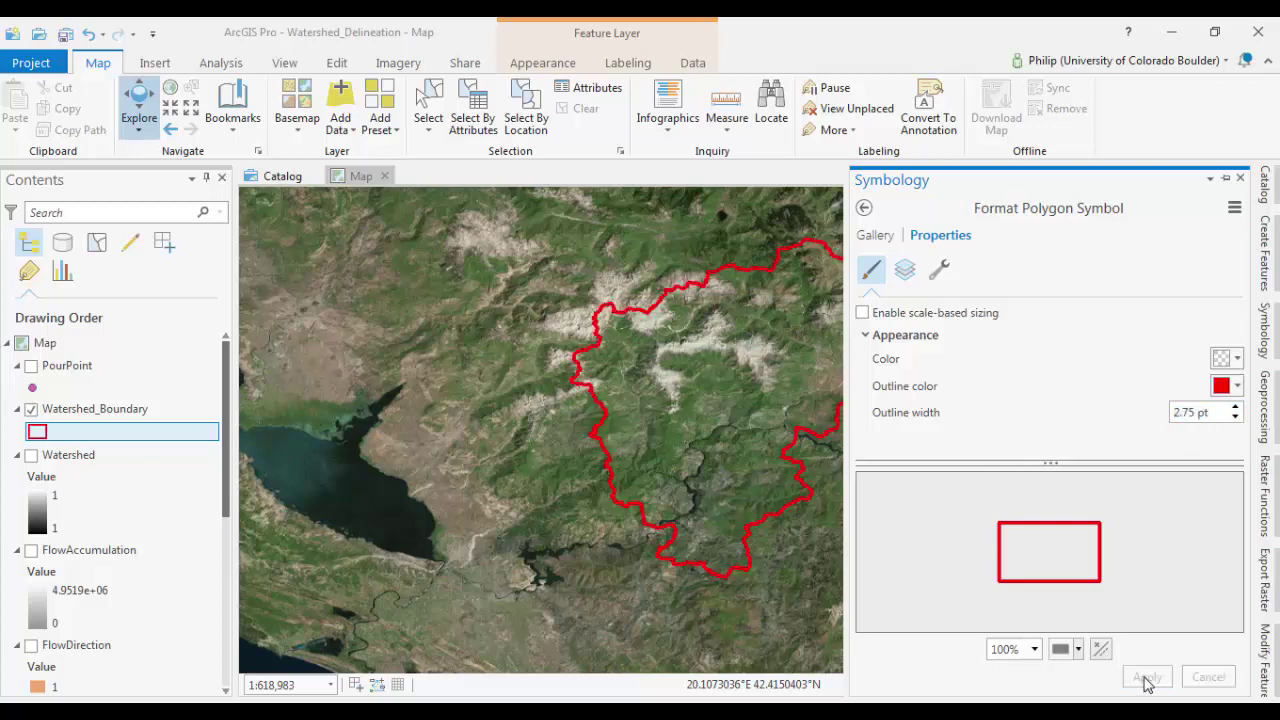
click(598, 478)
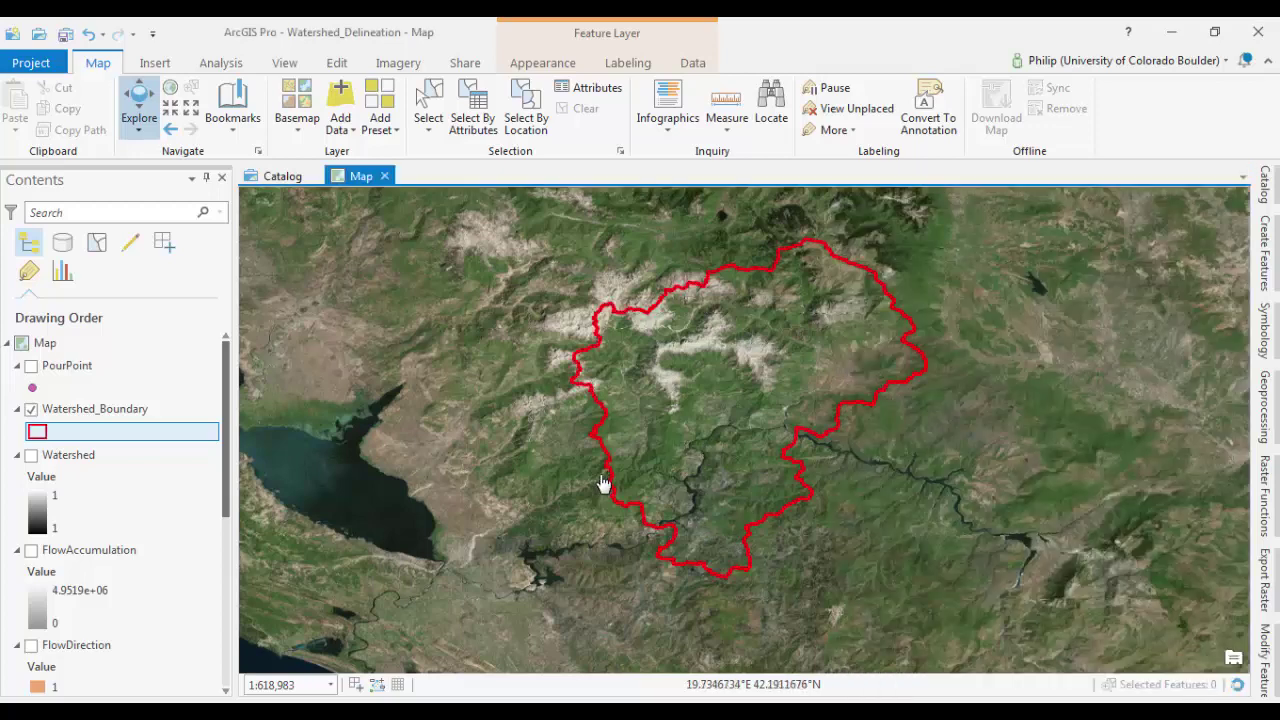
click(686, 29)
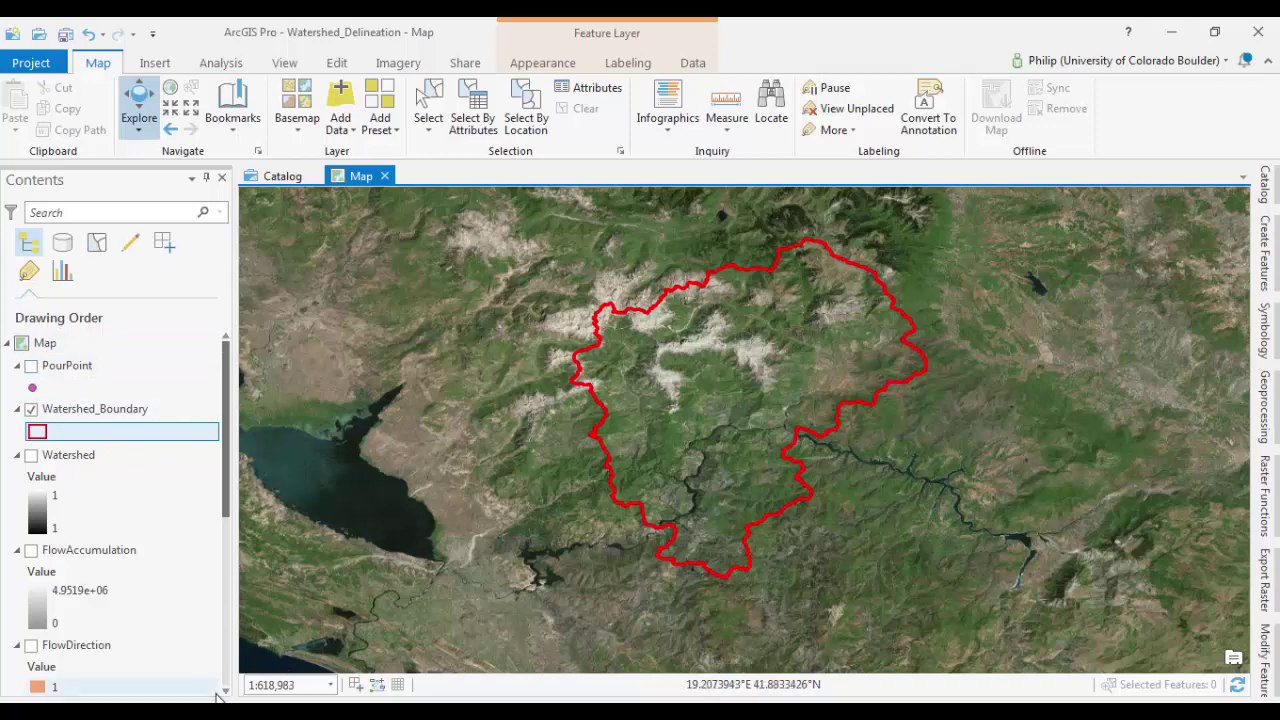
- Scroll through the Esri 'Create a watershed model' article's procedure, then return to ArcGIS Pro
click(243, 634)
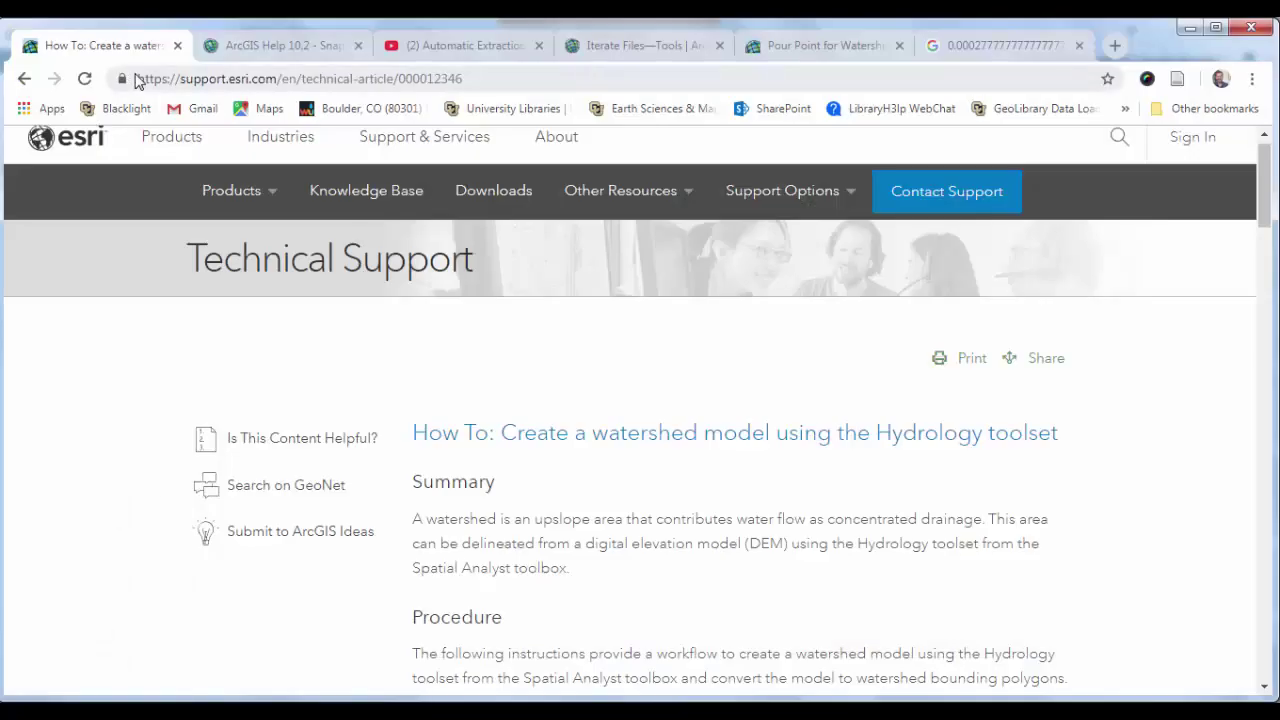
scroll(565, 350, up, 1)
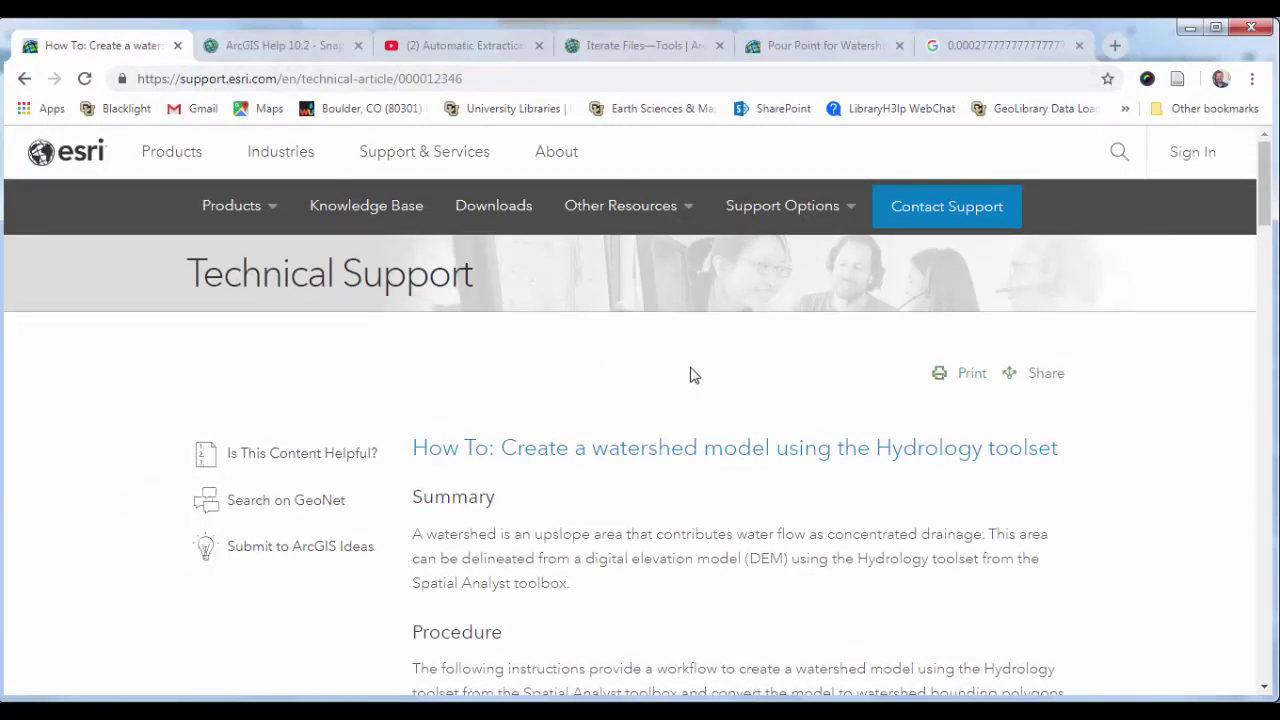
scroll(690, 375, down, 2)
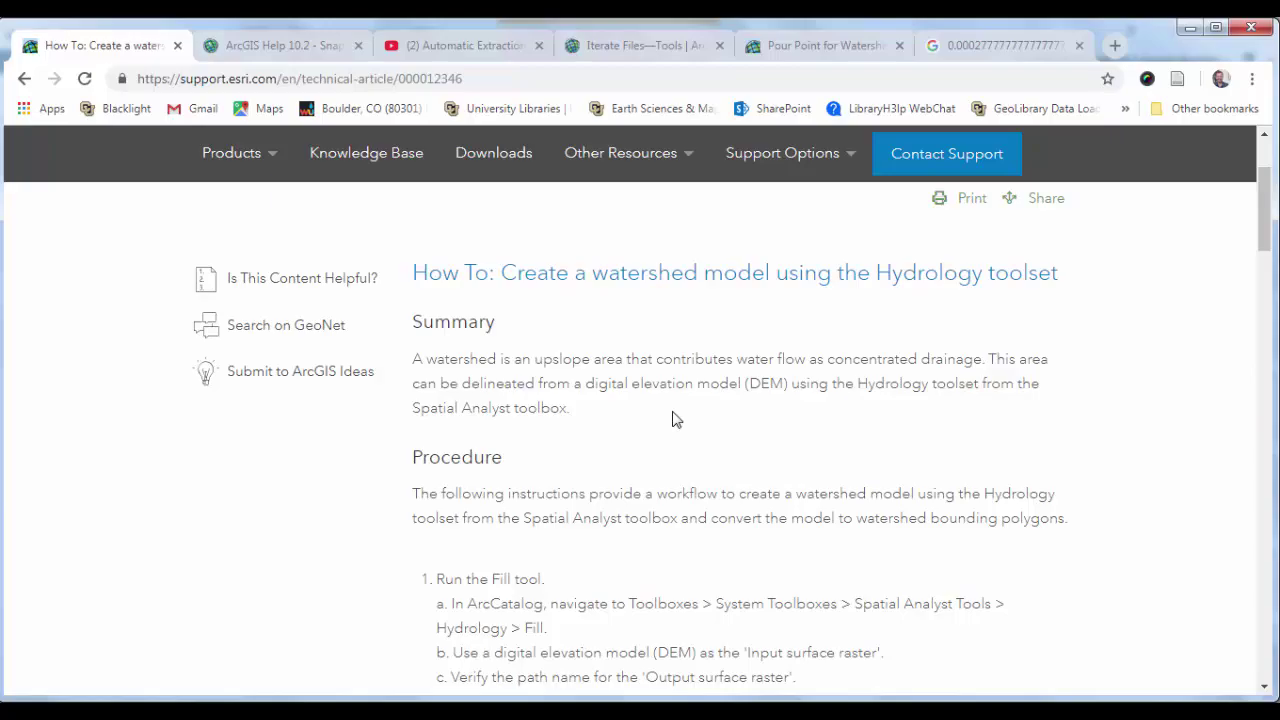
key(alt+Tab)
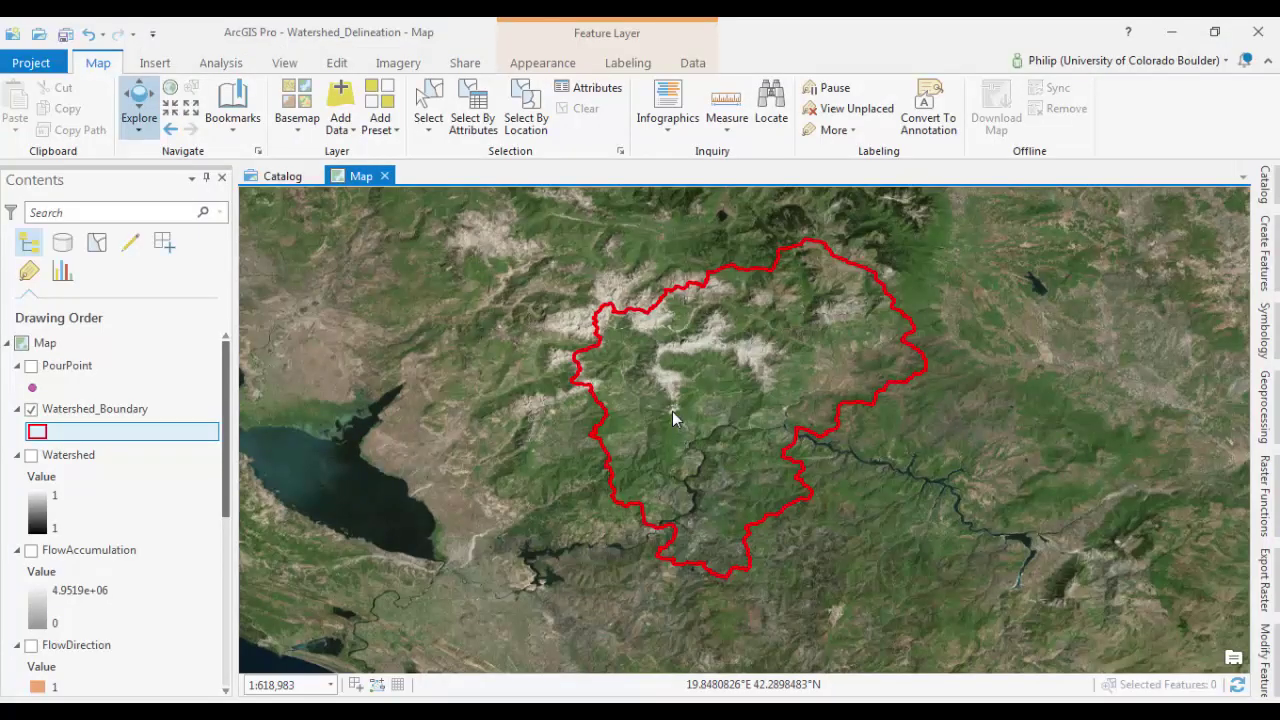